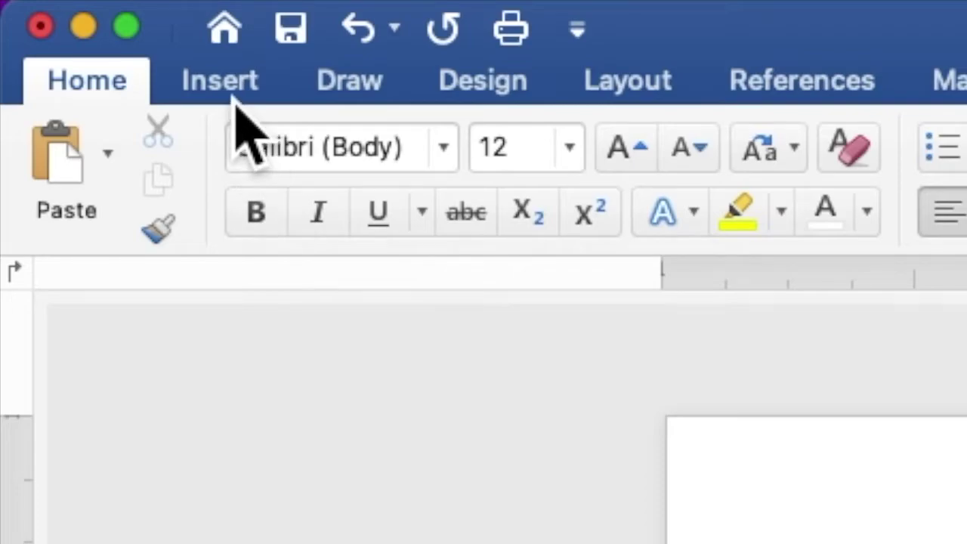
# Bring up the Insert options on the new blank landscape page
pyautogui.click(72, 8)
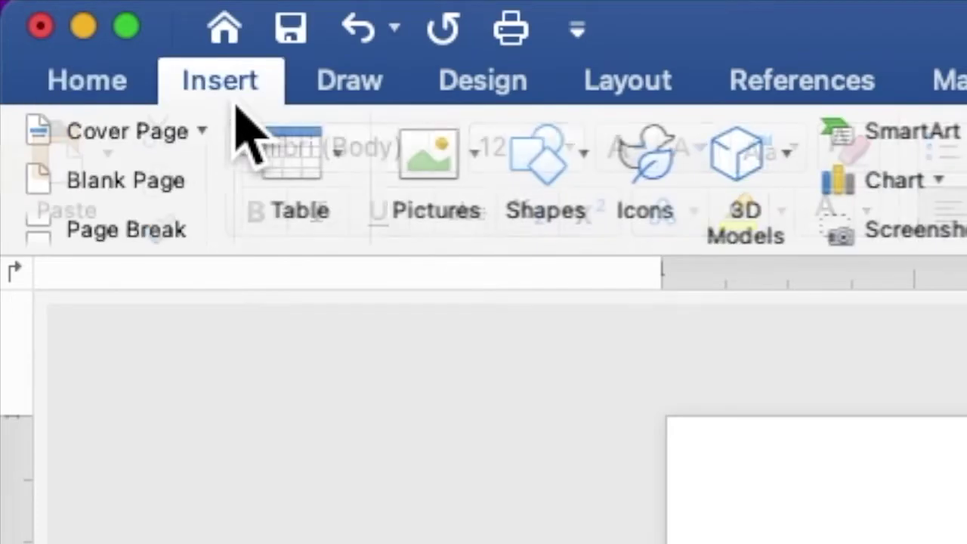
# Insert UNICORN BACKGROUND.jpg from file onto the page
pyautogui.click(453, 184)
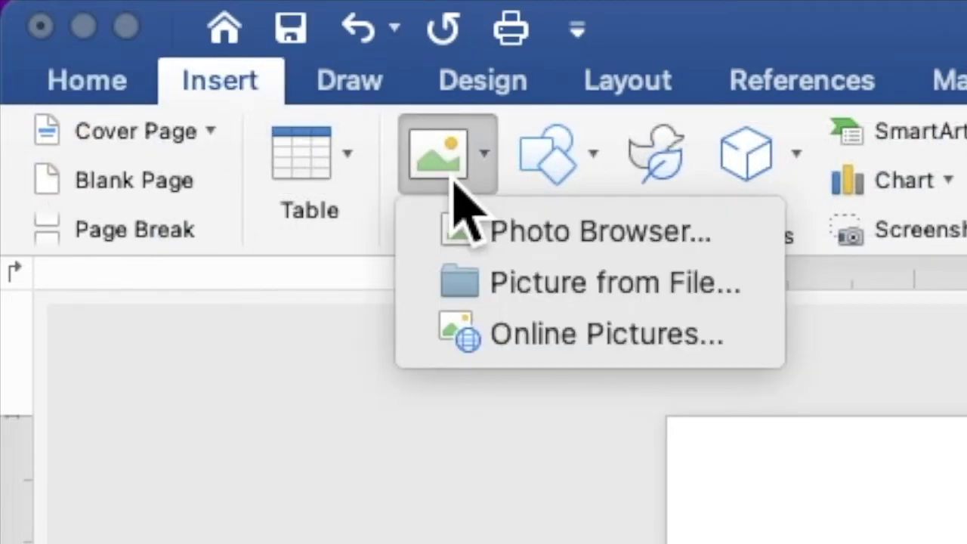
pyautogui.click(504, 293)
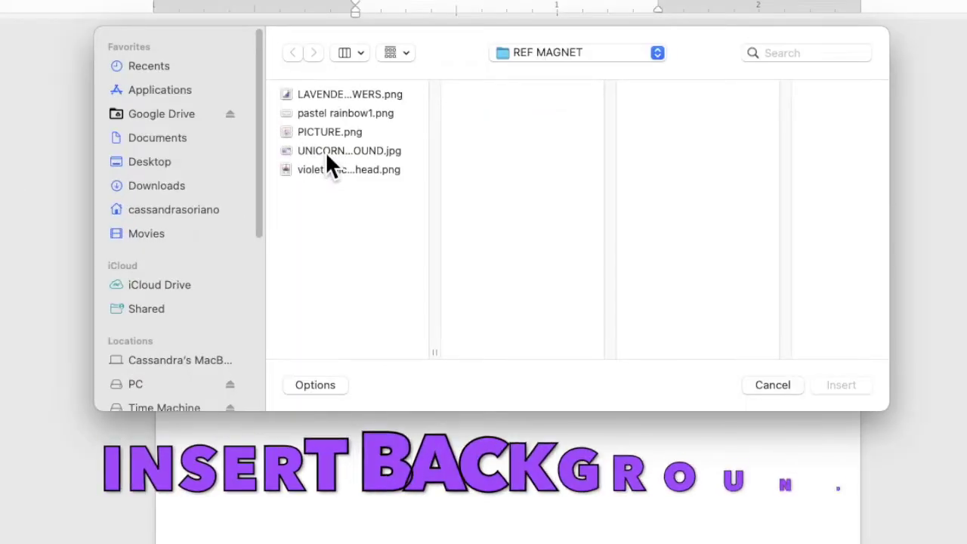
pyautogui.click(327, 153)
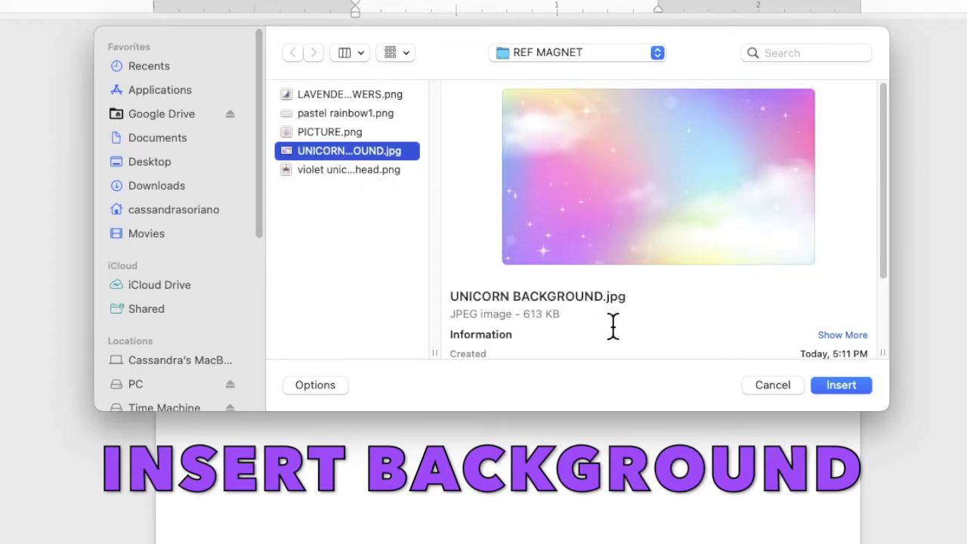
pyautogui.click(830, 384)
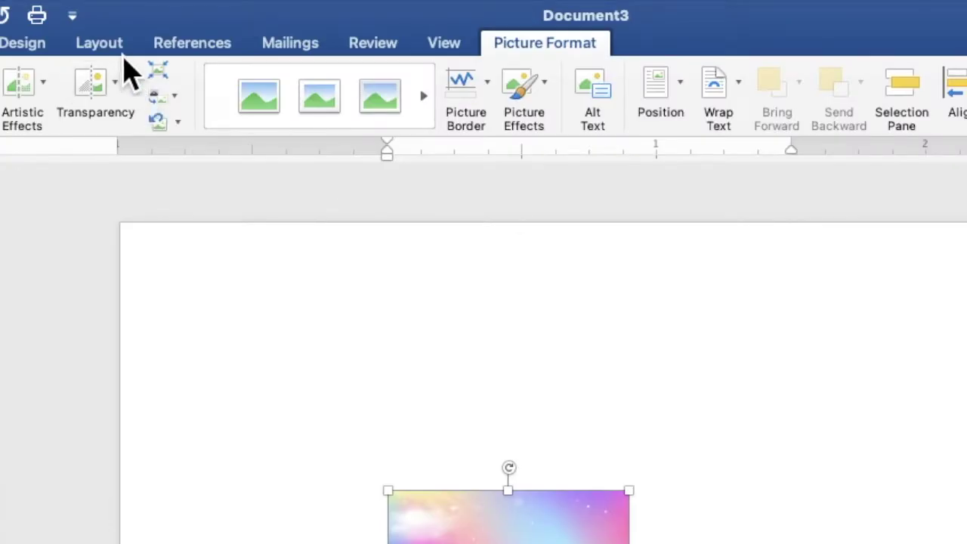
# Set the unicorn picture to Behind Text, align it top-left, and stretch it across the page
pyautogui.click(206, 8)
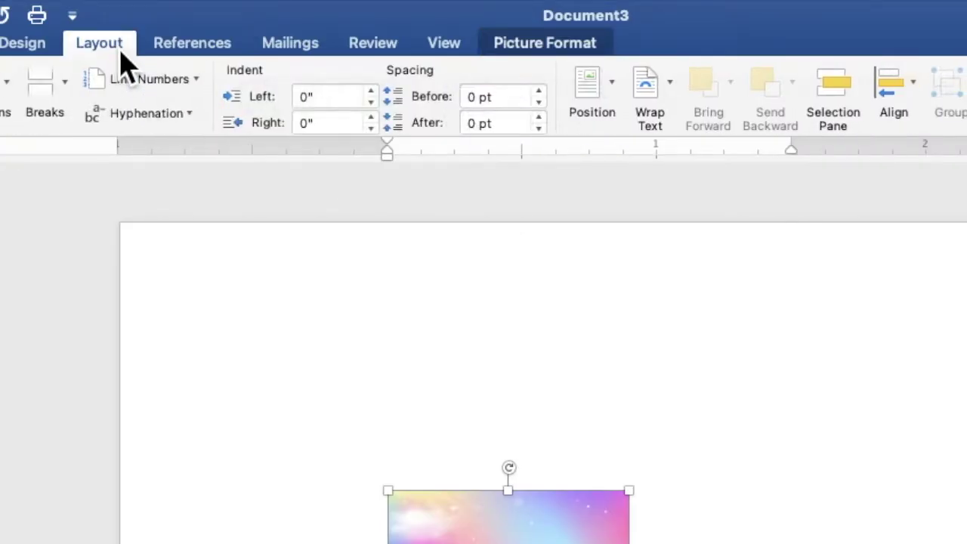
pyautogui.click(663, 95)
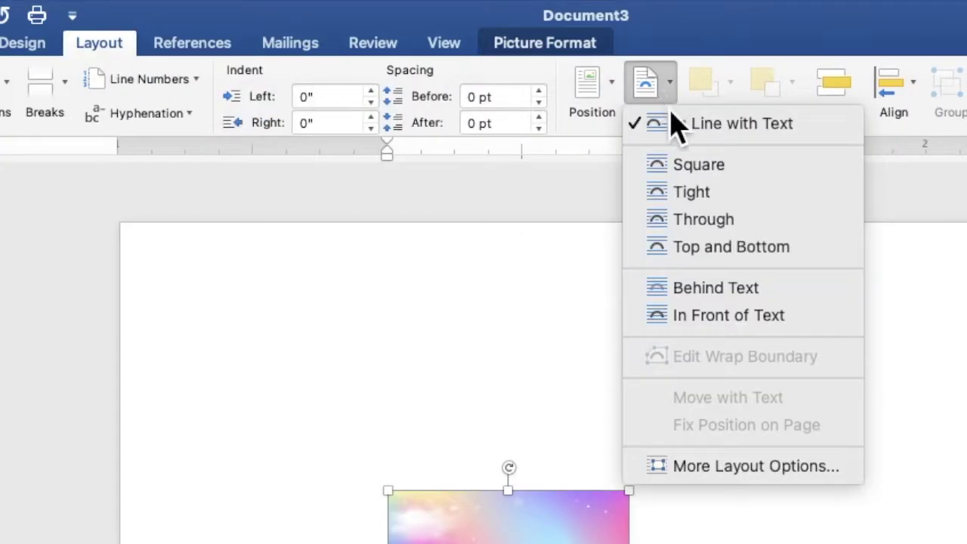
pyautogui.click(699, 292)
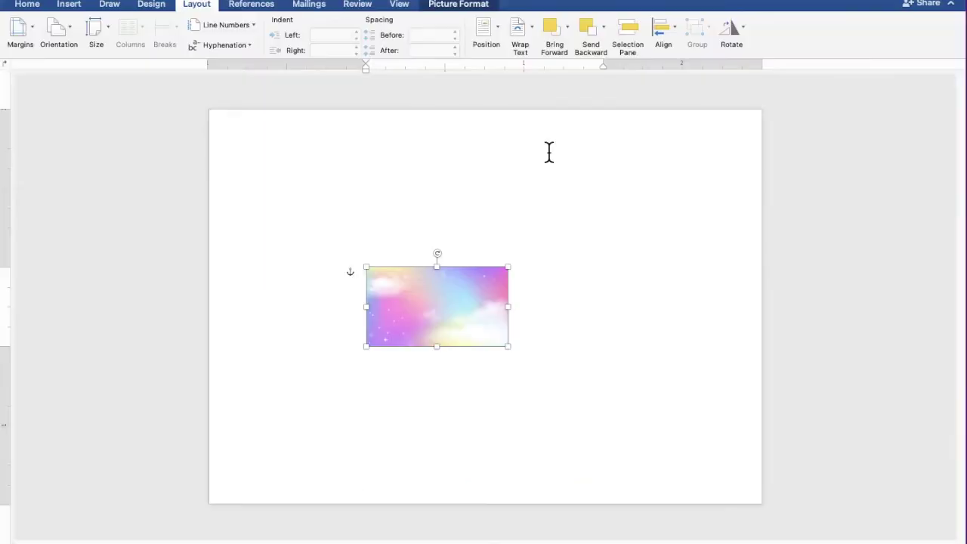
pyautogui.moveTo(484, 326); pyautogui.dragTo(339, 185)
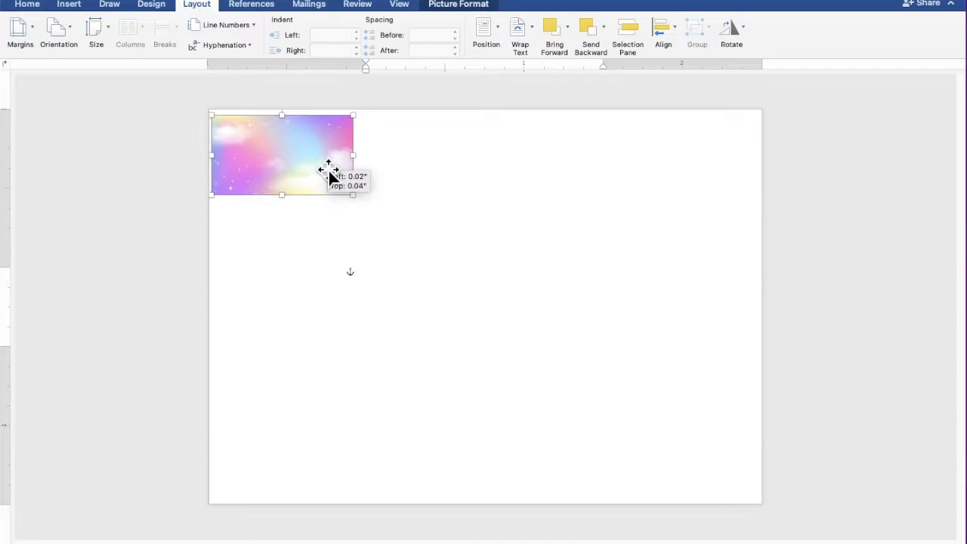
pyautogui.moveTo(339, 185); pyautogui.dragTo(327, 170)
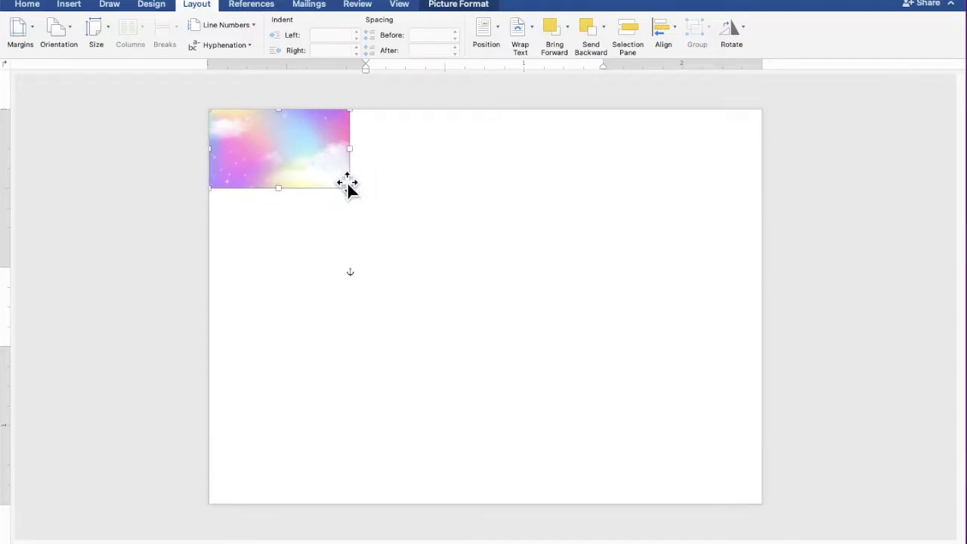
pyautogui.moveTo(350, 191); pyautogui.dragTo(651, 507)
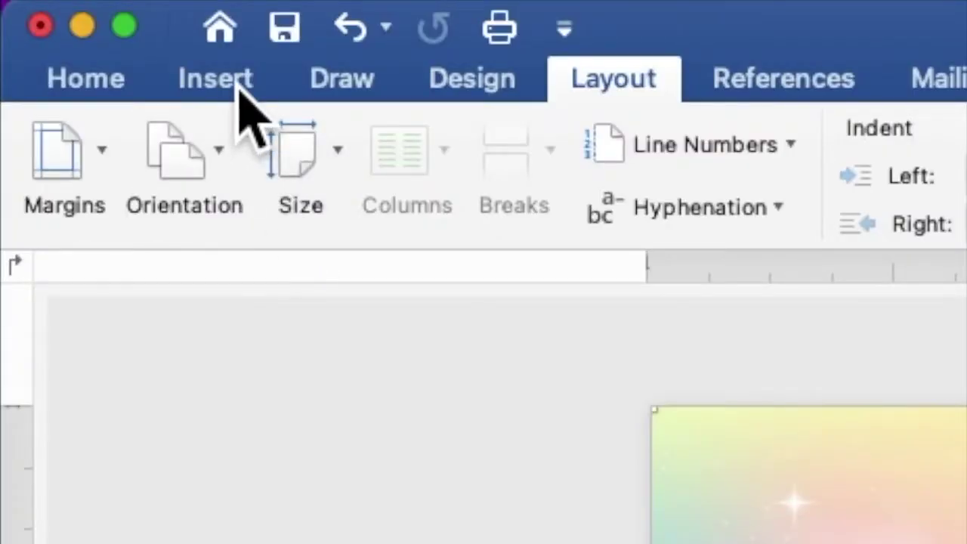
# Insert pastel rainbow1.png from file onto the page
pyautogui.click(74, 6)
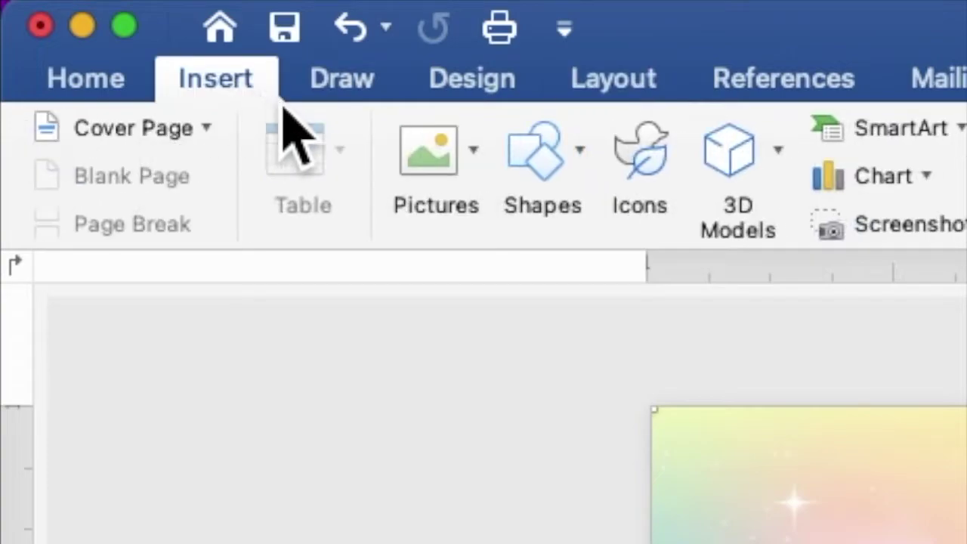
pyautogui.click(436, 165)
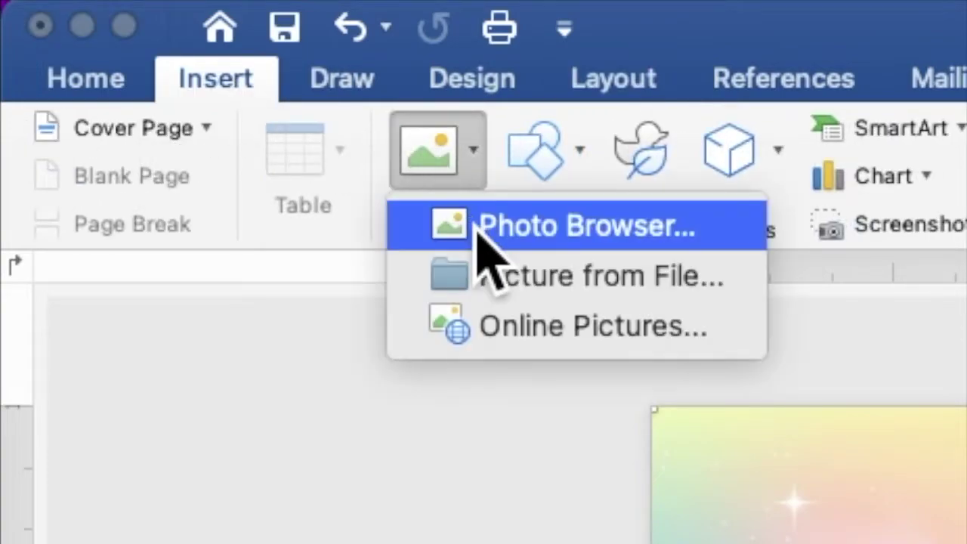
pyautogui.click(500, 287)
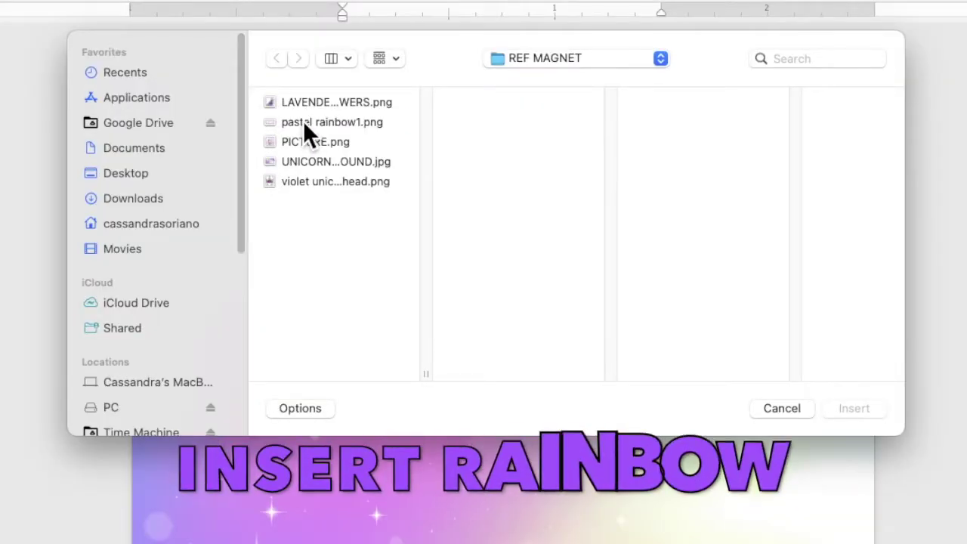
pyautogui.click(305, 123)
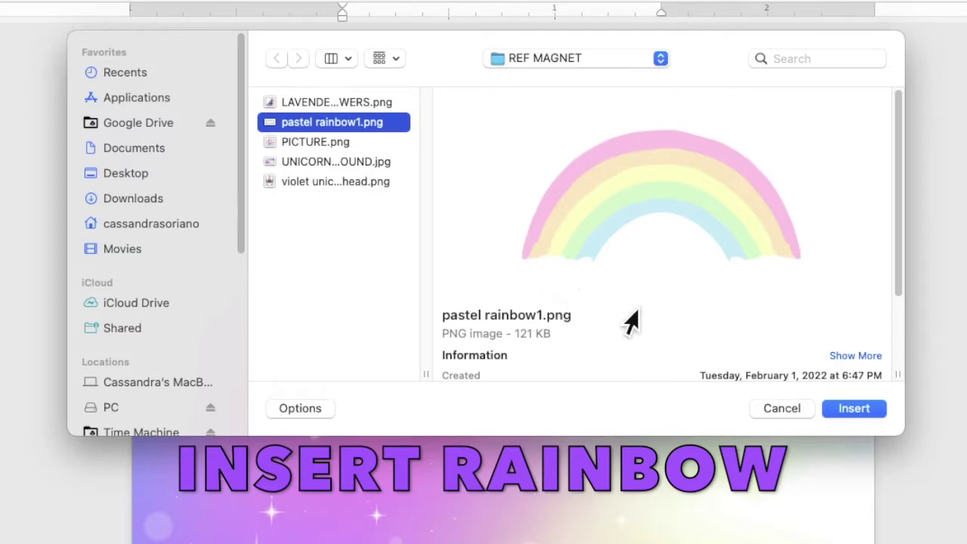
pyautogui.click(840, 410)
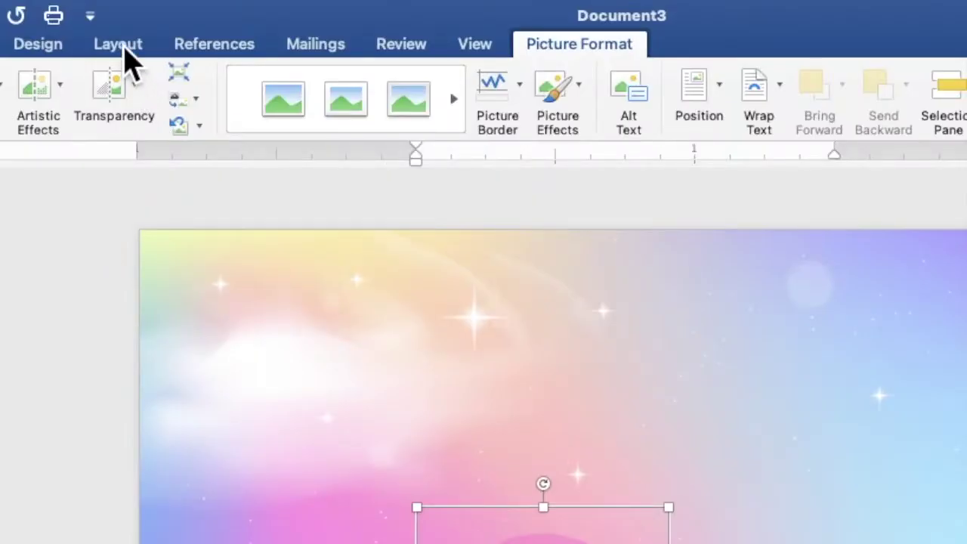
# Set the rainbow picture's text wrapping to Behind Text
pyautogui.click(201, 8)
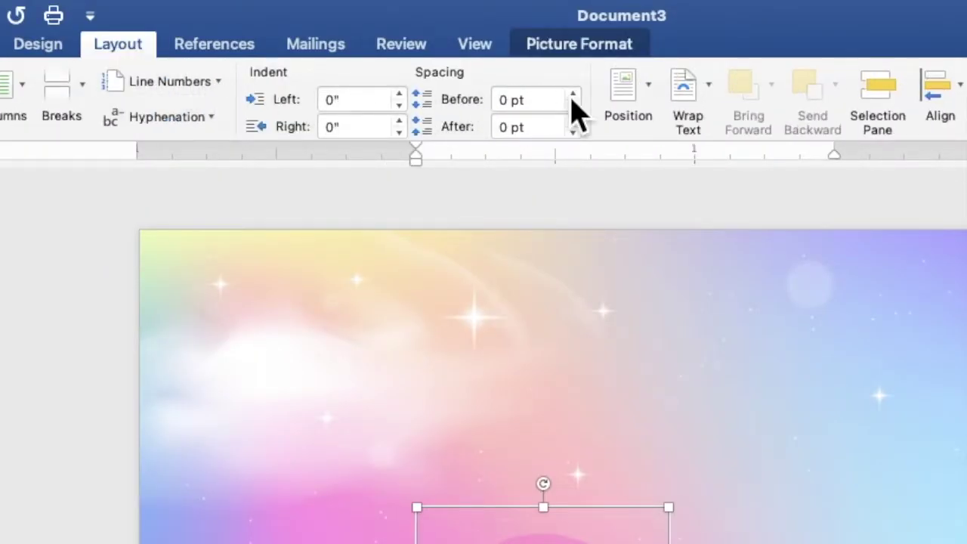
pyautogui.click(708, 85)
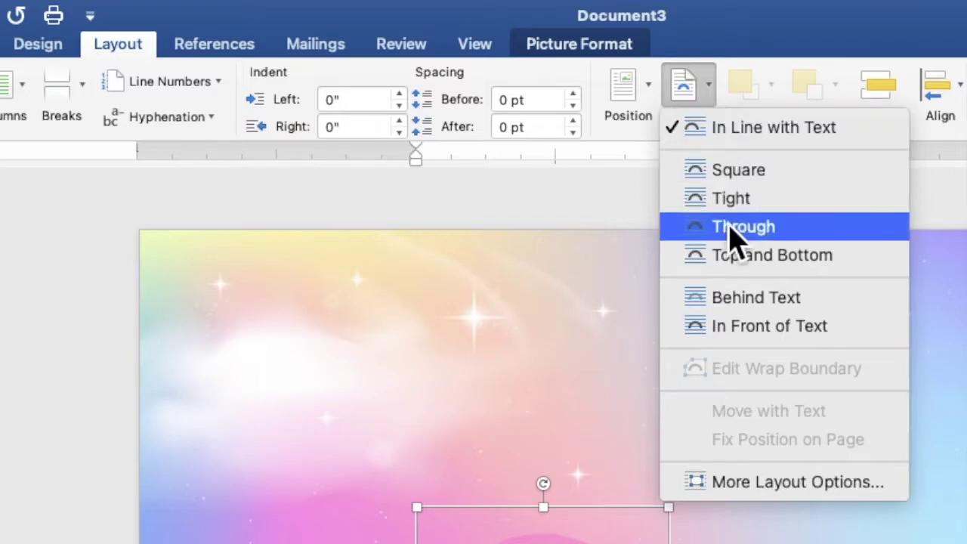
pyautogui.click(745, 302)
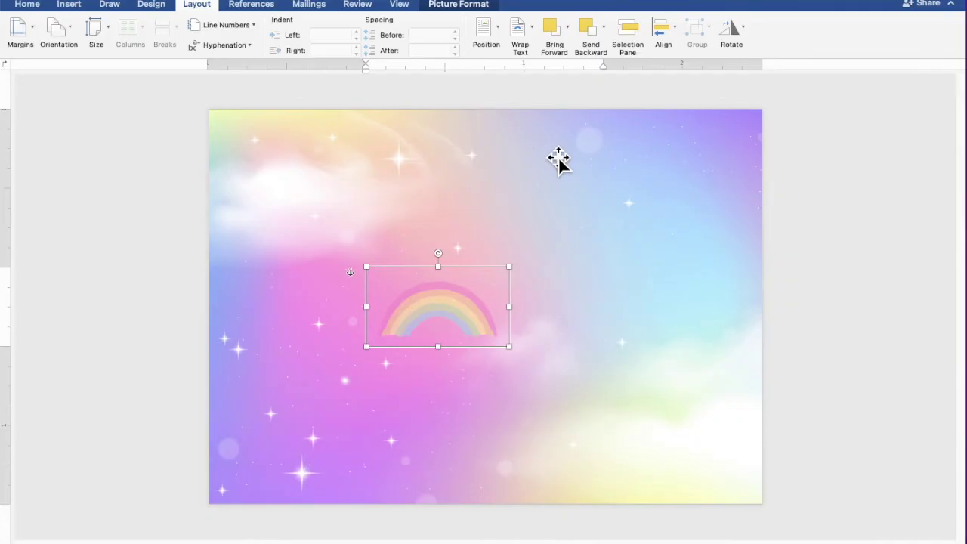
# Move and resize the rainbow so it arches across the full width of the page top
pyautogui.moveTo(498, 300); pyautogui.dragTo(334, 179)
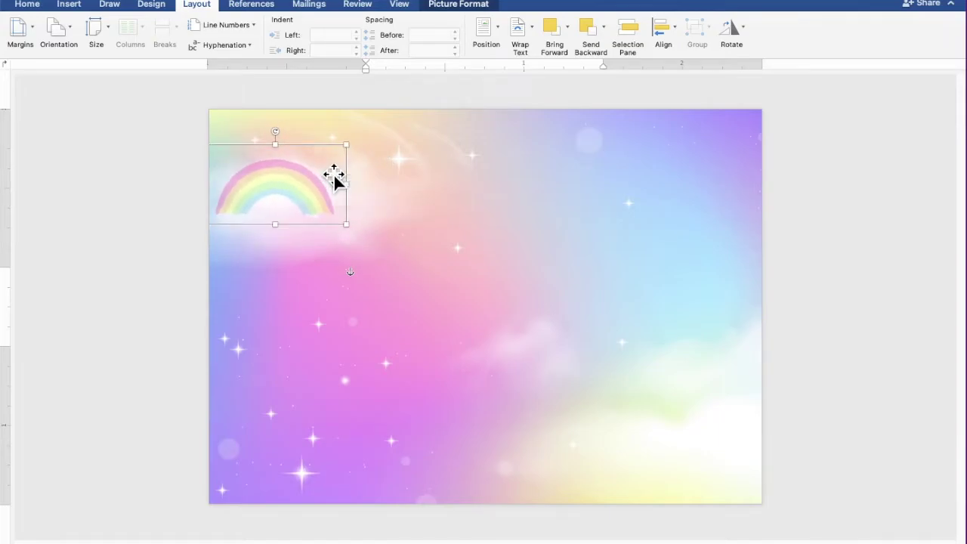
pyautogui.moveTo(360, 236)
pyautogui.mouseDown()
pyautogui.moveTo(579, 341)
pyautogui.moveTo(767, 406)
pyautogui.mouseUp()
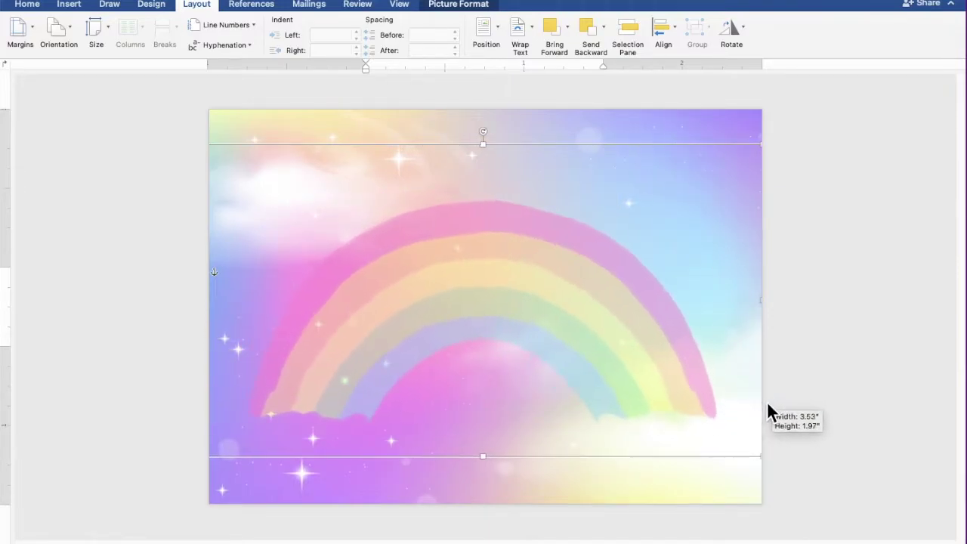
pyautogui.moveTo(531, 301); pyautogui.dragTo(491, 247)
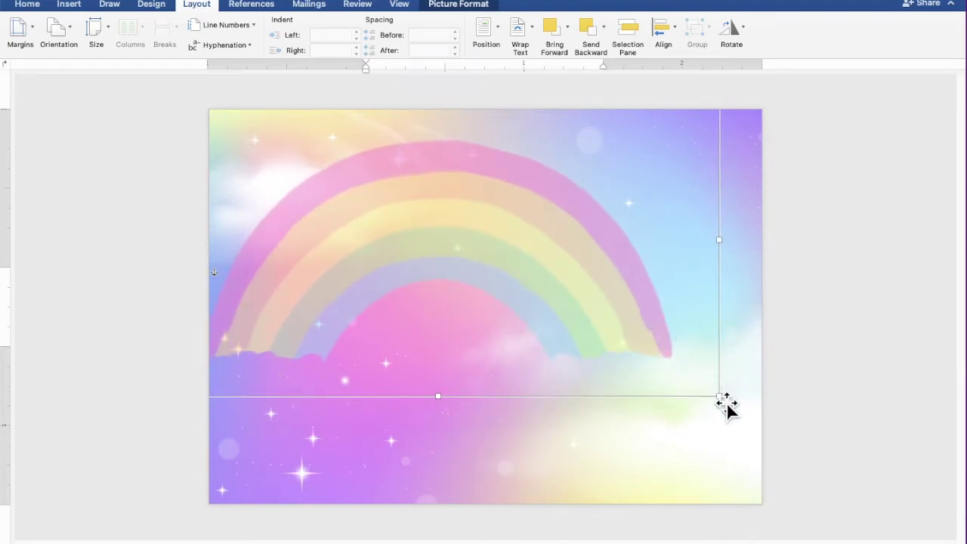
pyautogui.moveTo(729, 407); pyautogui.dragTo(780, 428)
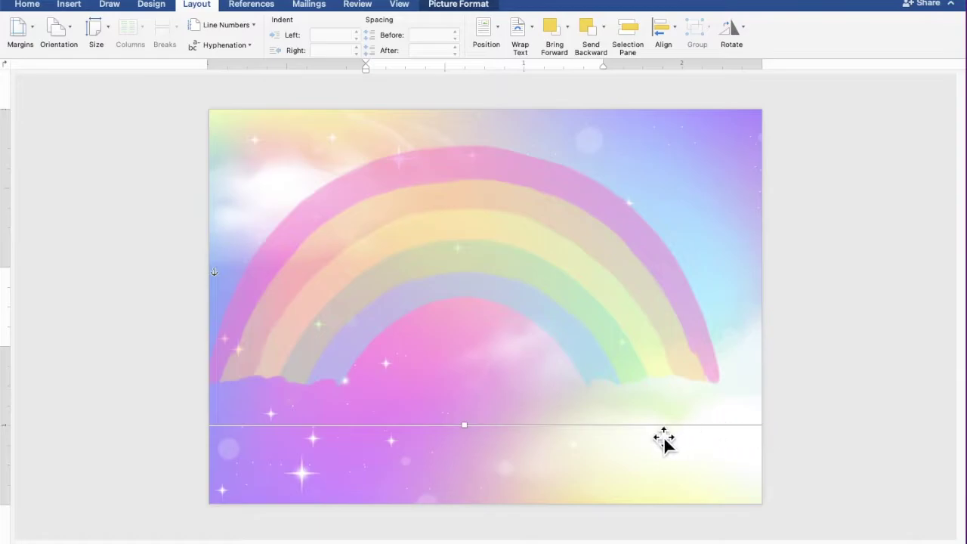
pyautogui.moveTo(475, 431); pyautogui.dragTo(466, 379)
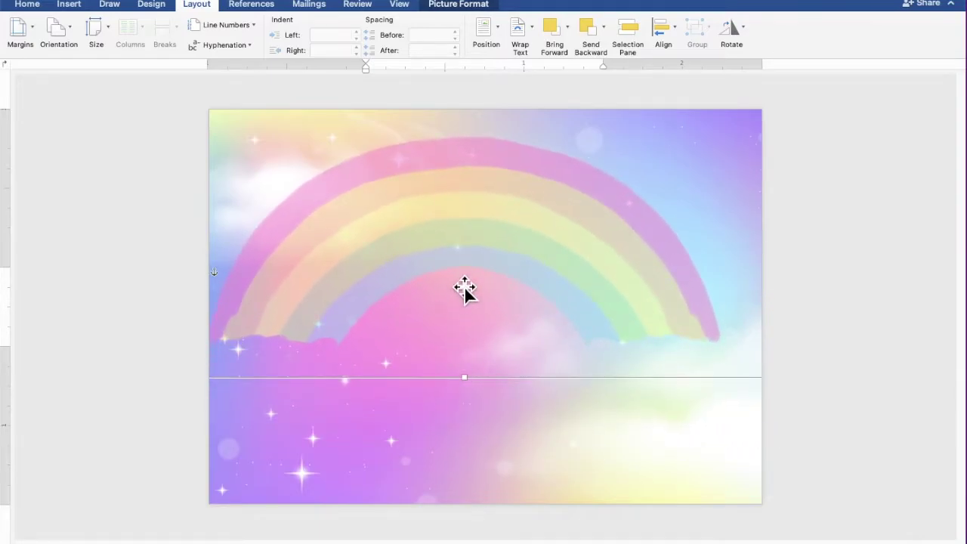
pyautogui.moveTo(464, 288); pyautogui.dragTo(433, 284)
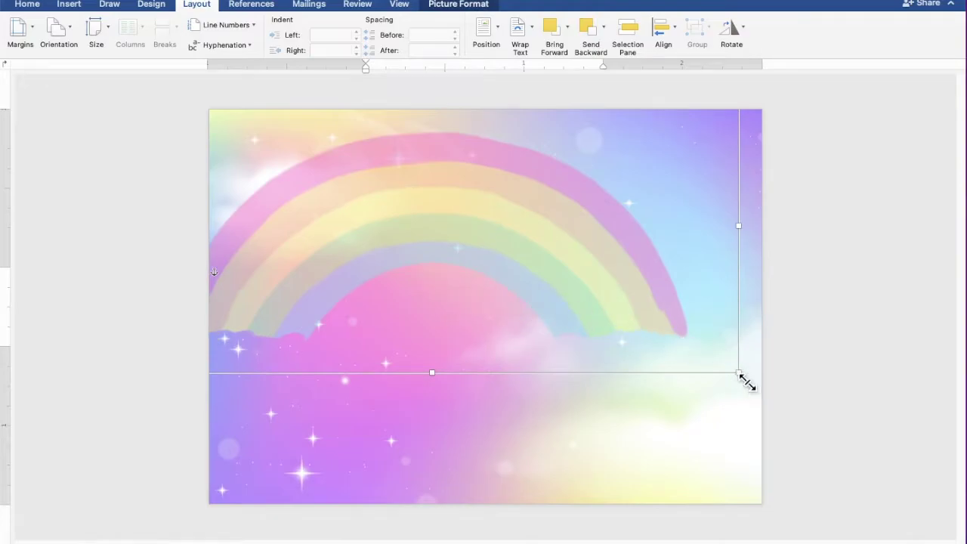
pyautogui.moveTo(740, 374); pyautogui.dragTo(824, 421)
pyautogui.moveTo(615, 326); pyautogui.dragTo(619, 289)
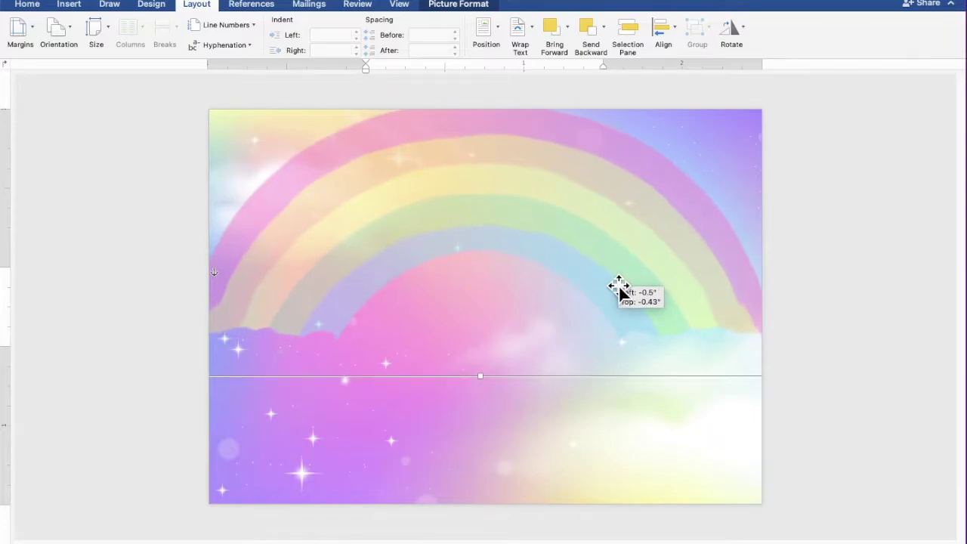
pyautogui.moveTo(621, 288); pyautogui.dragTo(624, 292)
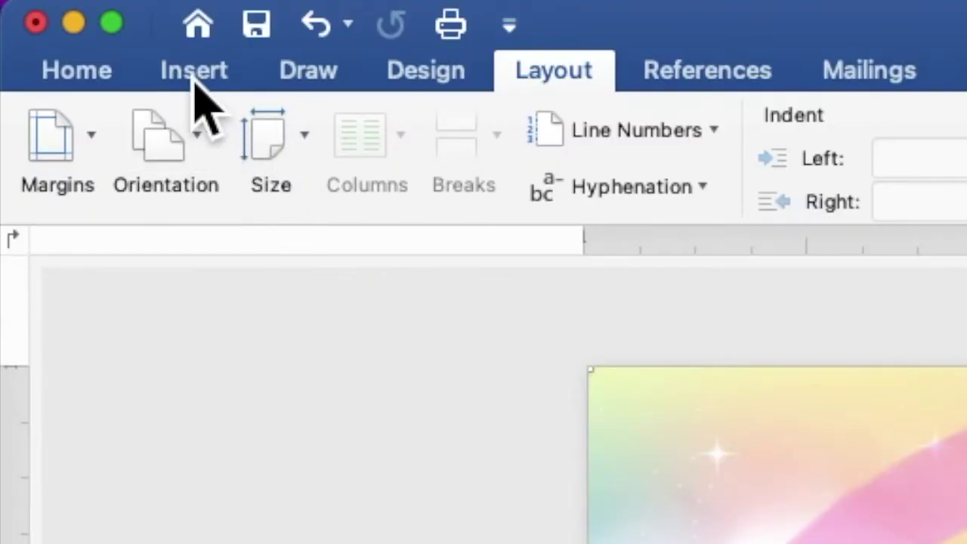
pyautogui.click(194, 75)
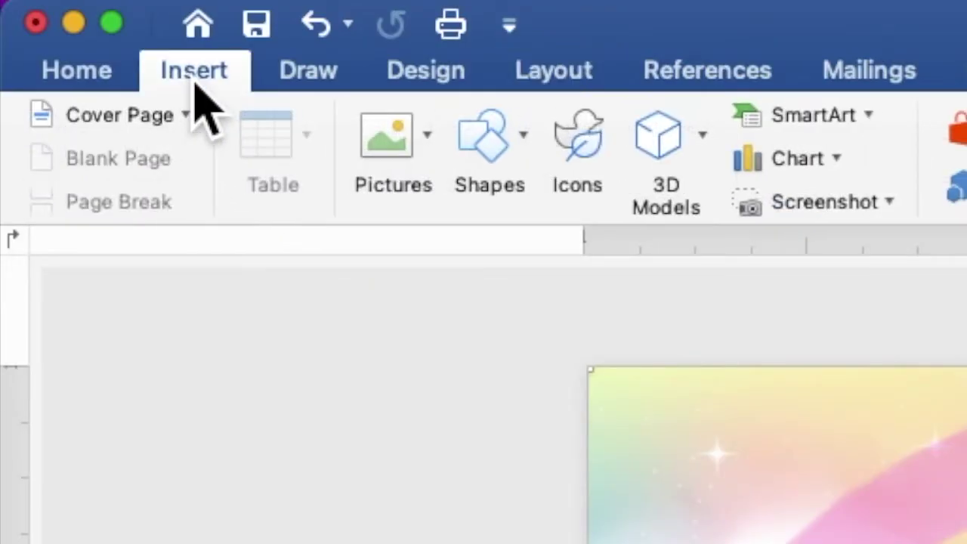
# Insert LAVENDER FLOWERS.png from file onto the page
pyautogui.click(380, 151)
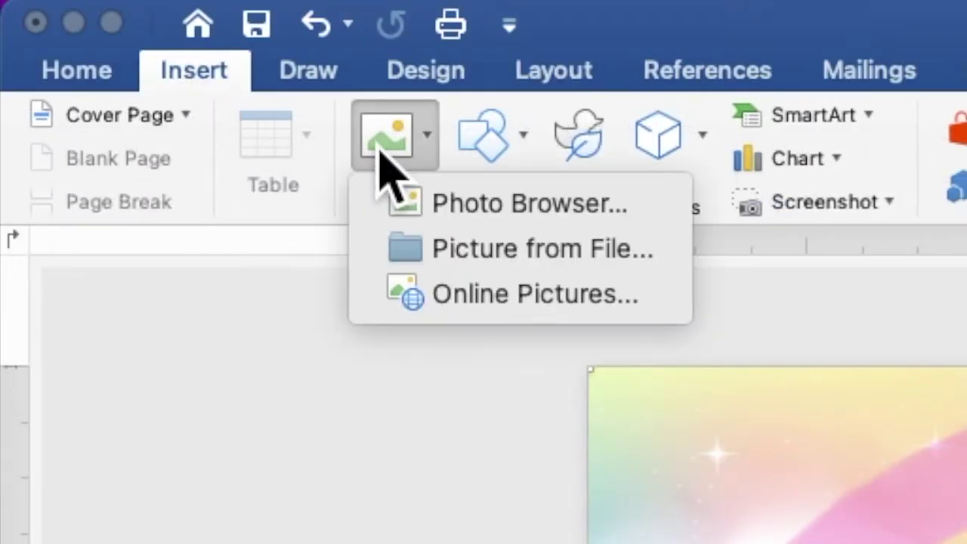
pyautogui.click(457, 253)
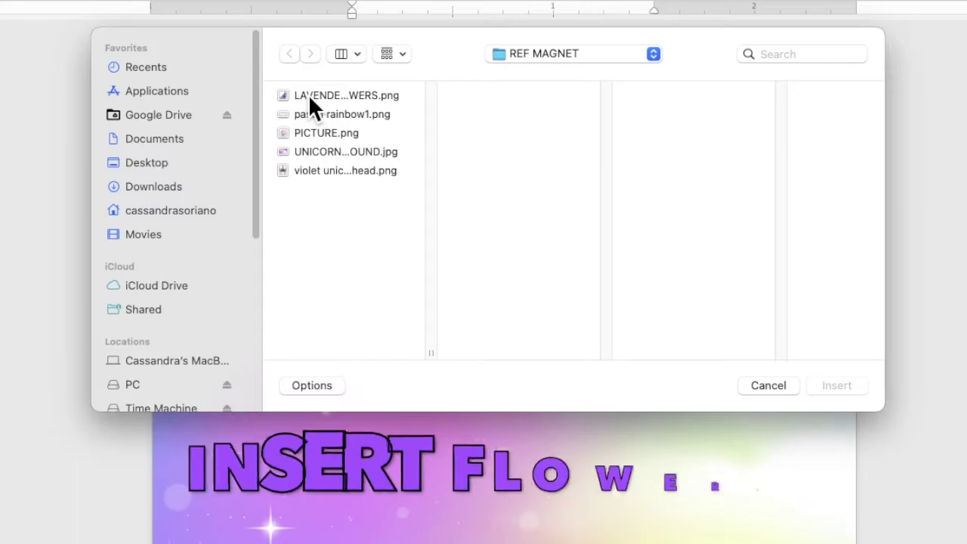
pyautogui.click(339, 137)
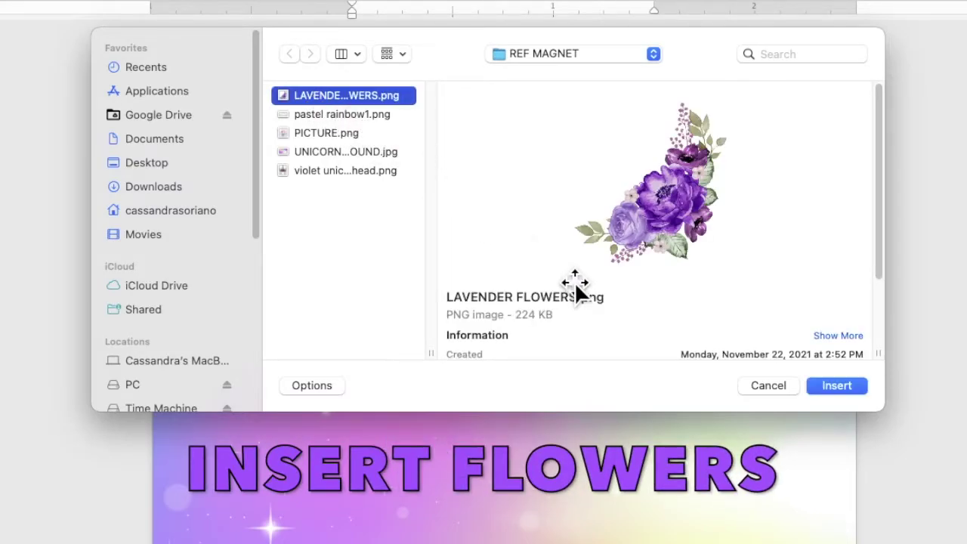
pyautogui.click(833, 388)
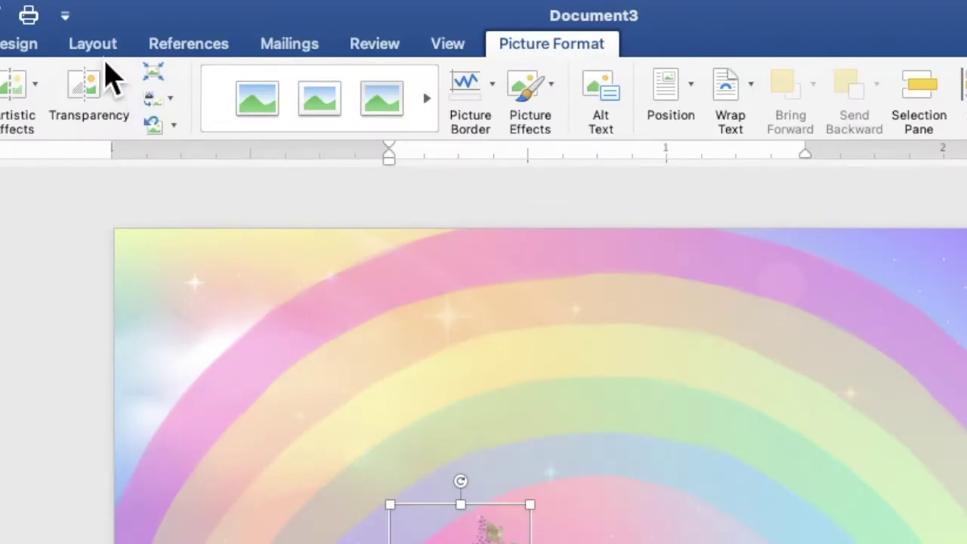
# Set the flower picture's text wrapping to Behind Text
pyautogui.click(198, 5)
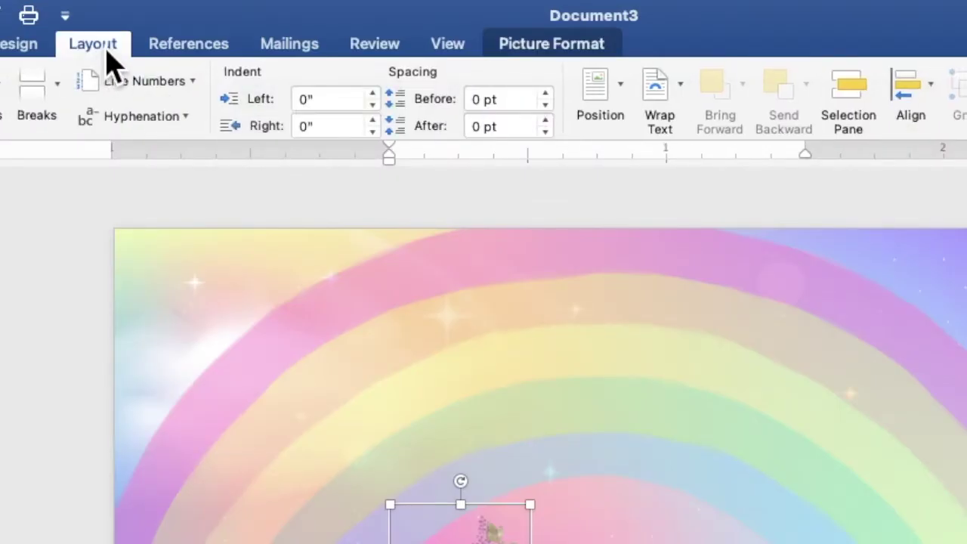
pyautogui.click(669, 106)
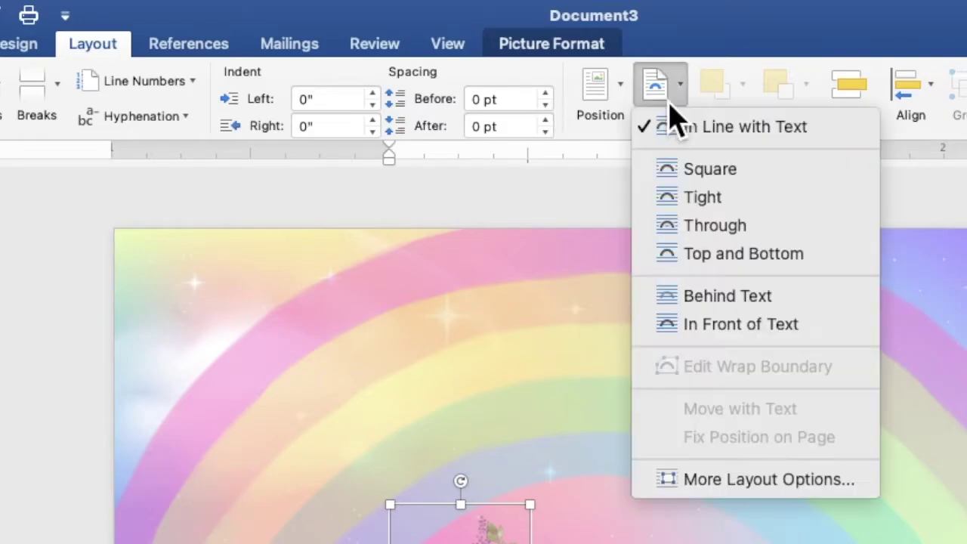
pyautogui.click(727, 296)
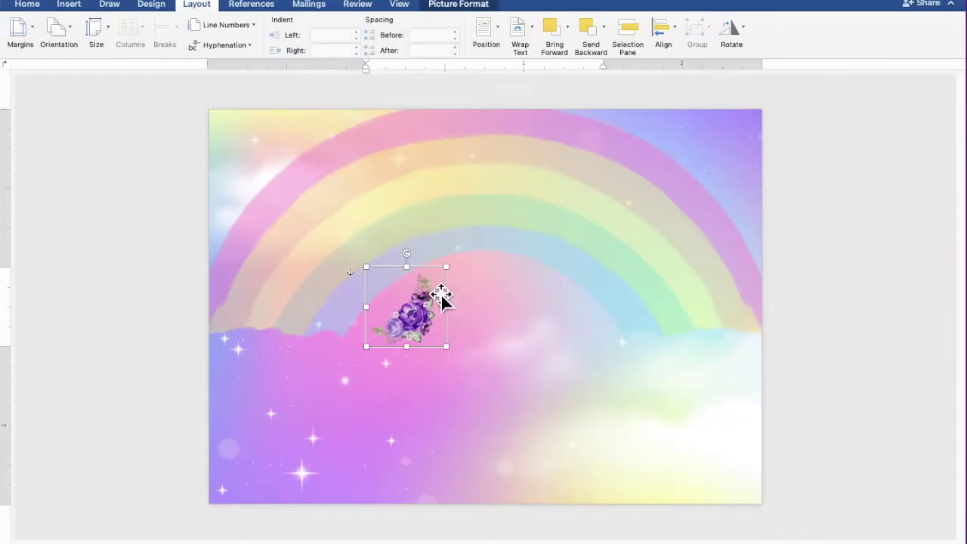
# Rotate the flowers, enlarge them to about 1 inch, and tuck them into the top-left corner
pyautogui.moveTo(442, 298); pyautogui.dragTo(430, 225)
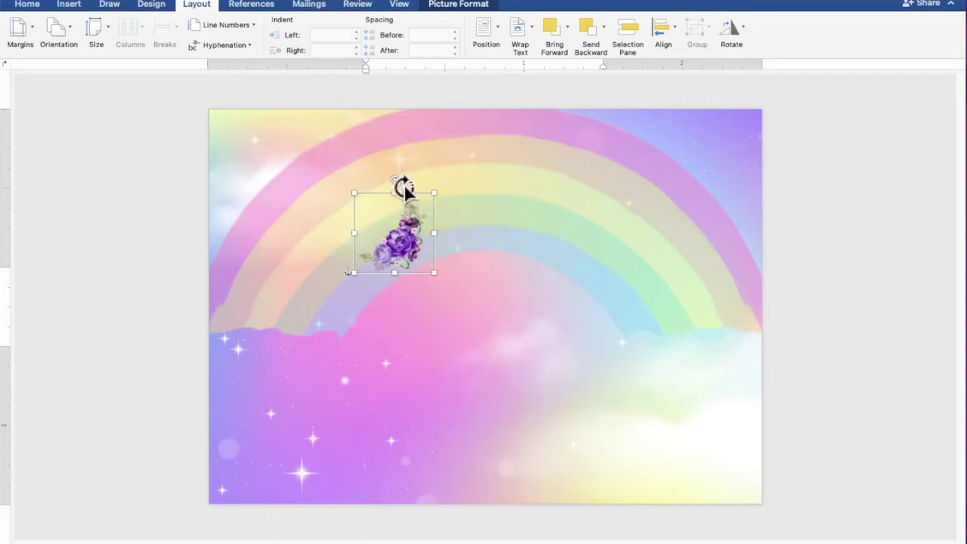
pyautogui.moveTo(403, 187)
pyautogui.mouseDown()
pyautogui.moveTo(368, 236)
pyautogui.moveTo(394, 285)
pyautogui.mouseUp()
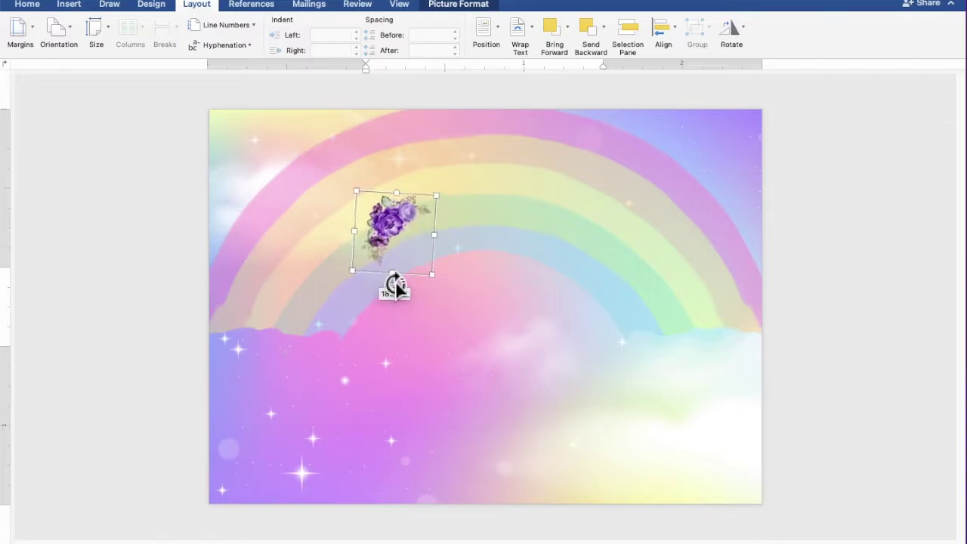
pyautogui.moveTo(403, 239); pyautogui.dragTo(247, 152)
pyautogui.moveTo(290, 196); pyautogui.dragTo(339, 257)
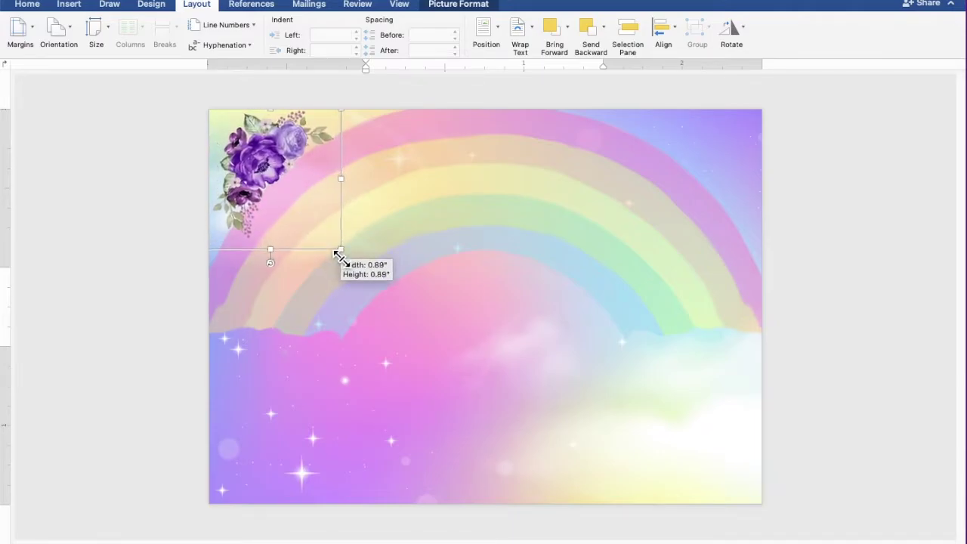
pyautogui.moveTo(339, 257); pyautogui.dragTo(296, 203)
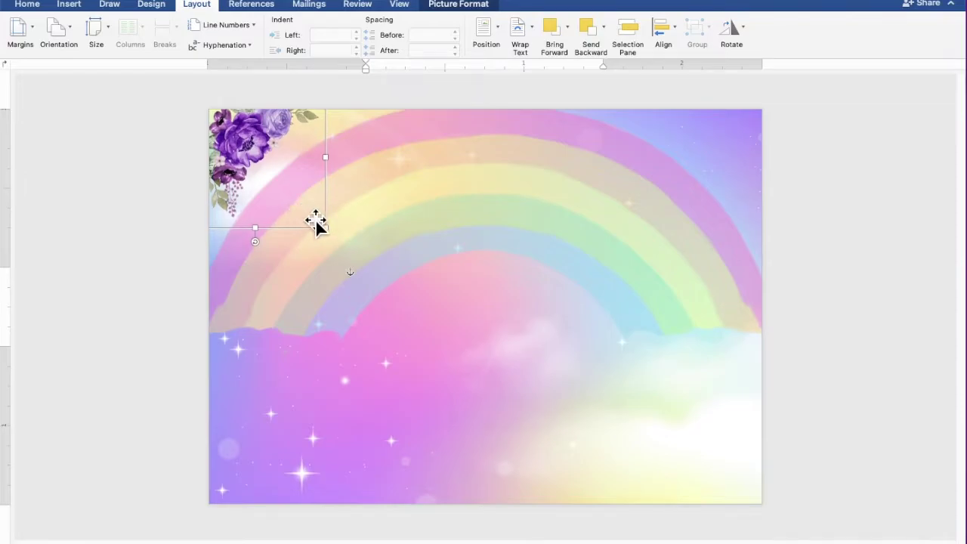
pyautogui.moveTo(337, 237); pyautogui.dragTo(358, 260)
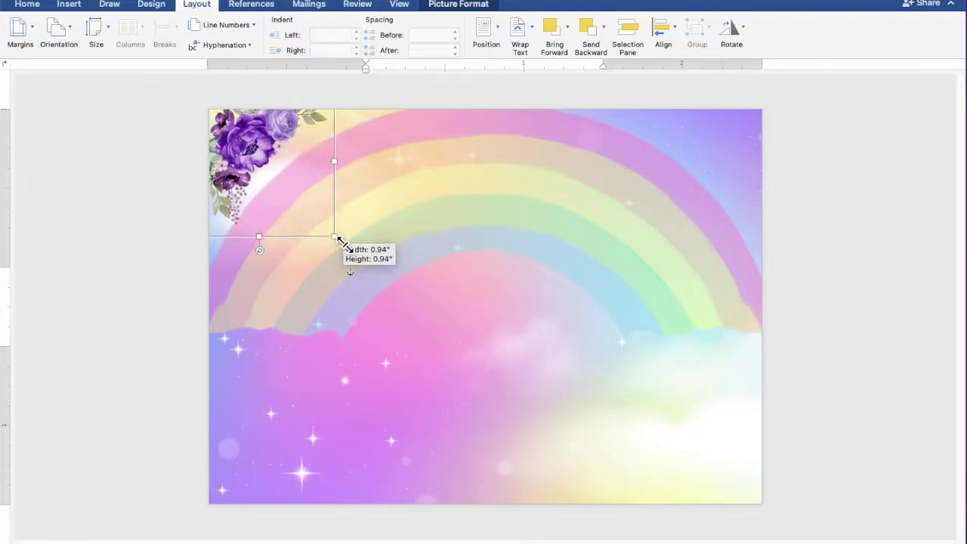
pyautogui.moveTo(358, 260); pyautogui.dragTo(336, 234)
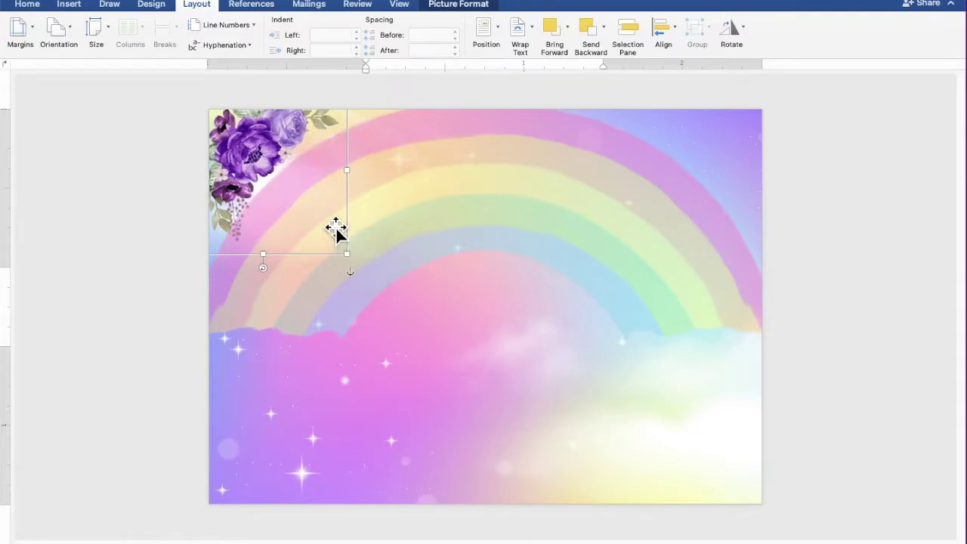
pyautogui.moveTo(348, 255)
pyautogui.mouseDown()
pyautogui.moveTo(353, 261)
pyautogui.moveTo(321, 240)
pyautogui.mouseUp()
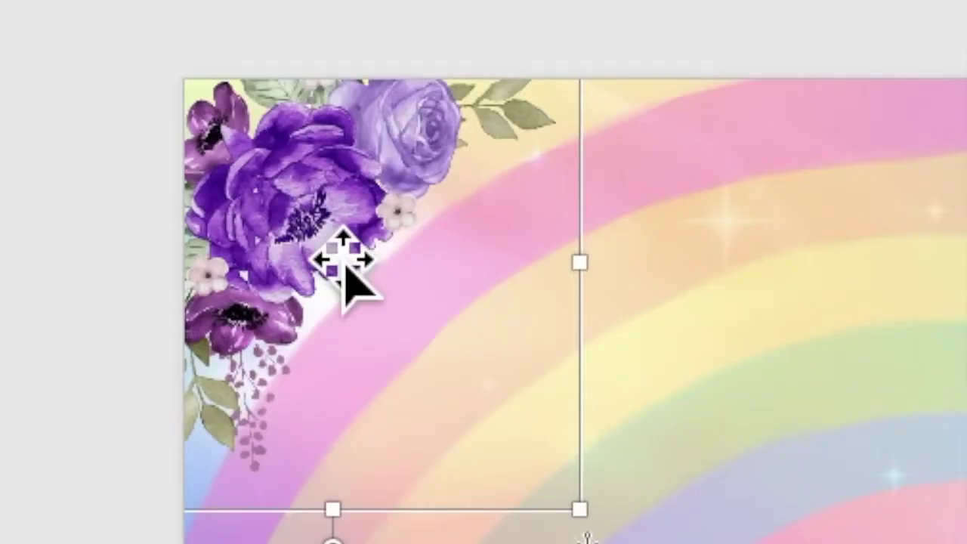
# Duplicate the top-left flower picture with Copy and Paste
pyautogui.rightClick(320, 227)
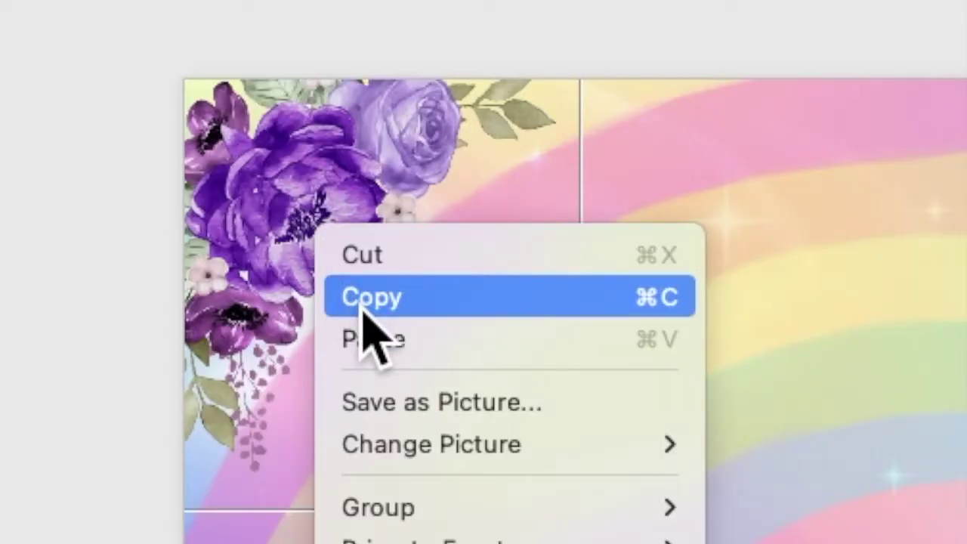
pyautogui.click(364, 306)
pyautogui.rightClick(326, 250)
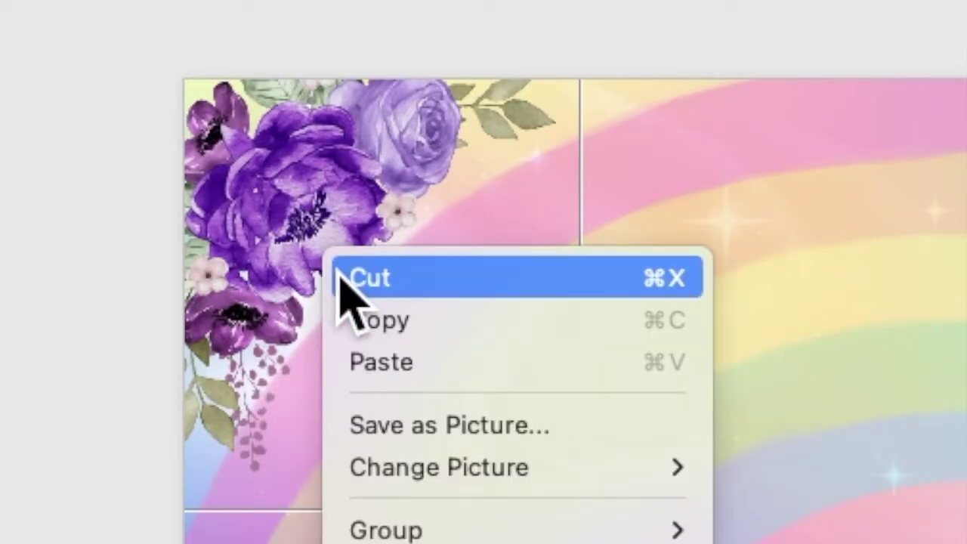
pyautogui.click(391, 360)
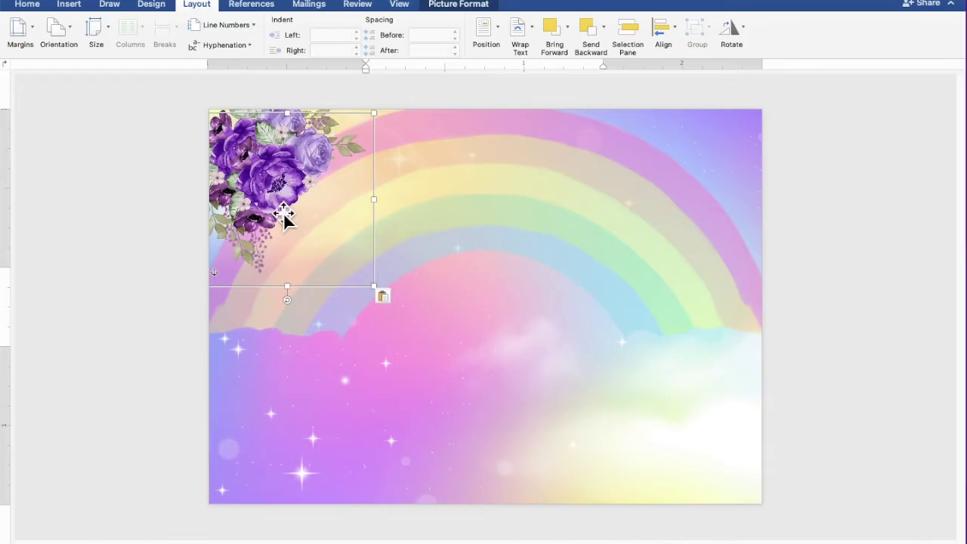
# Flip the flower copy horizontally and place it in the top-right corner
pyautogui.moveTo(280, 211); pyautogui.dragTo(534, 211)
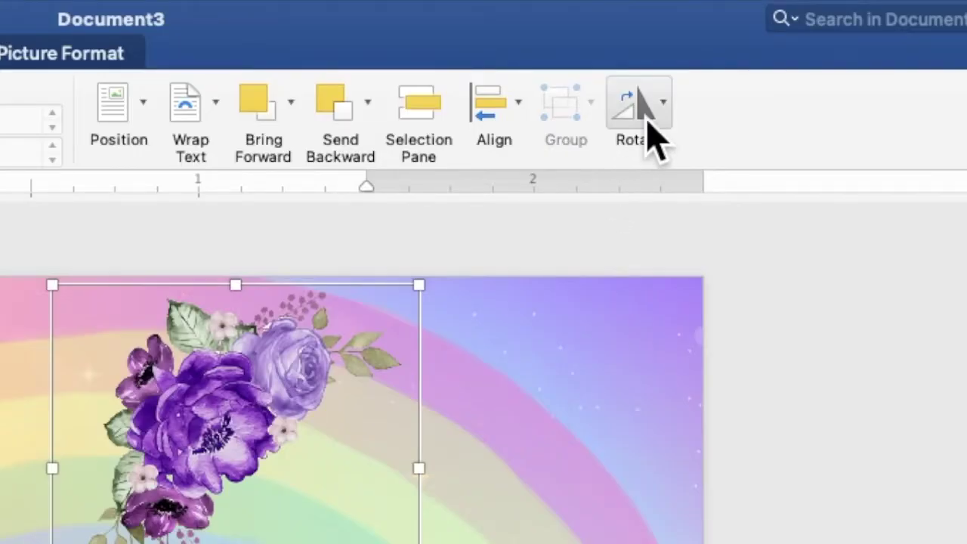
pyautogui.click(646, 122)
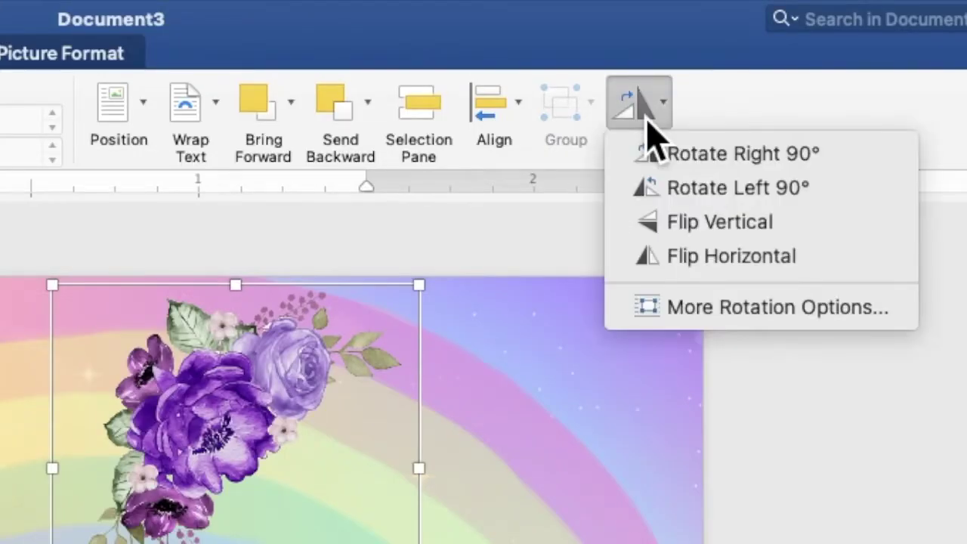
pyautogui.click(721, 257)
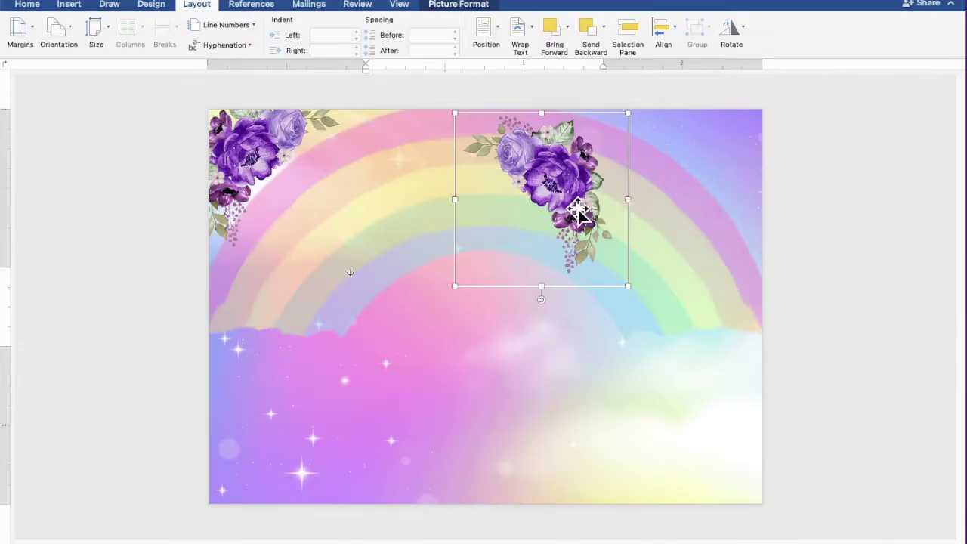
pyautogui.moveTo(579, 213); pyautogui.dragTo(746, 188)
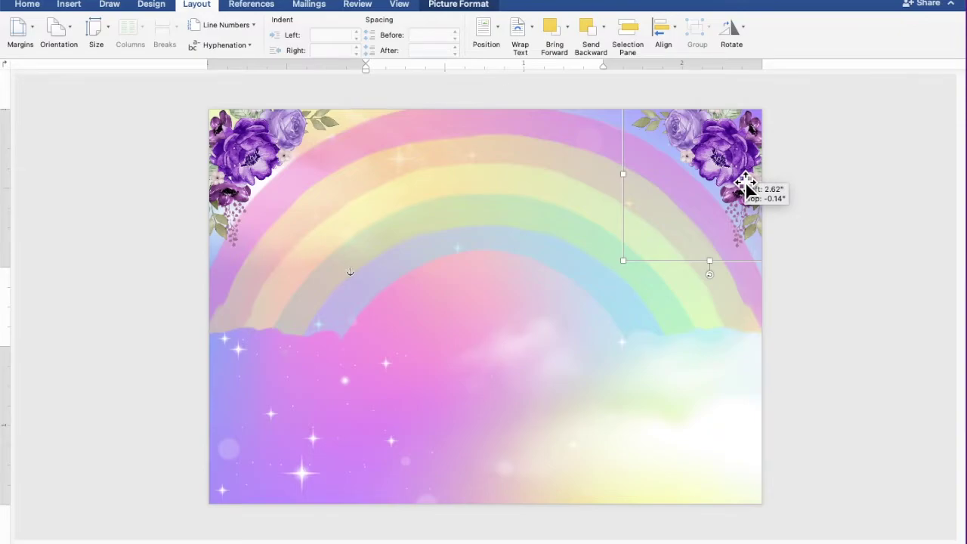
pyautogui.moveTo(746, 188); pyautogui.dragTo(745, 190)
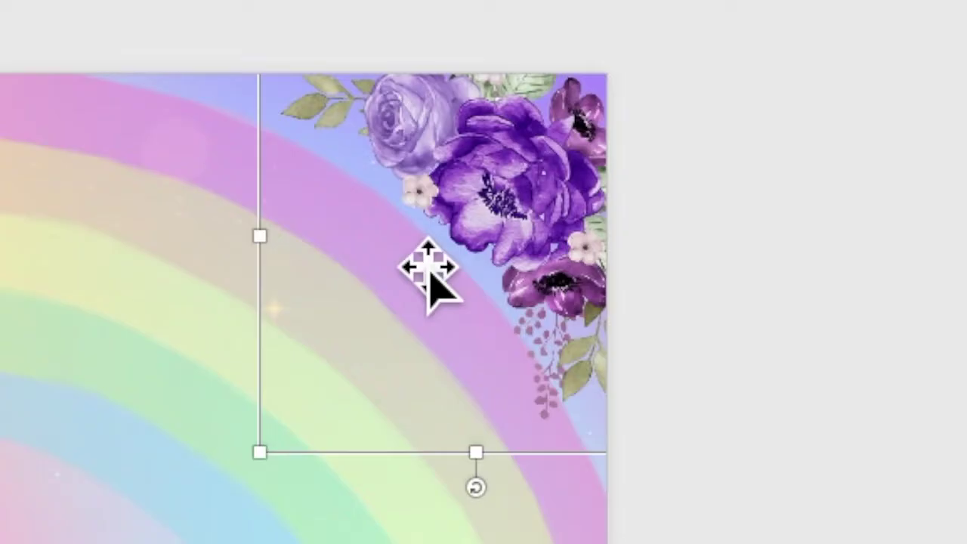
pyautogui.rightClick(683, 182)
# Paste another copy of the right-corner flower picture
pyautogui.click(435, 300)
pyautogui.rightClick(431, 257)
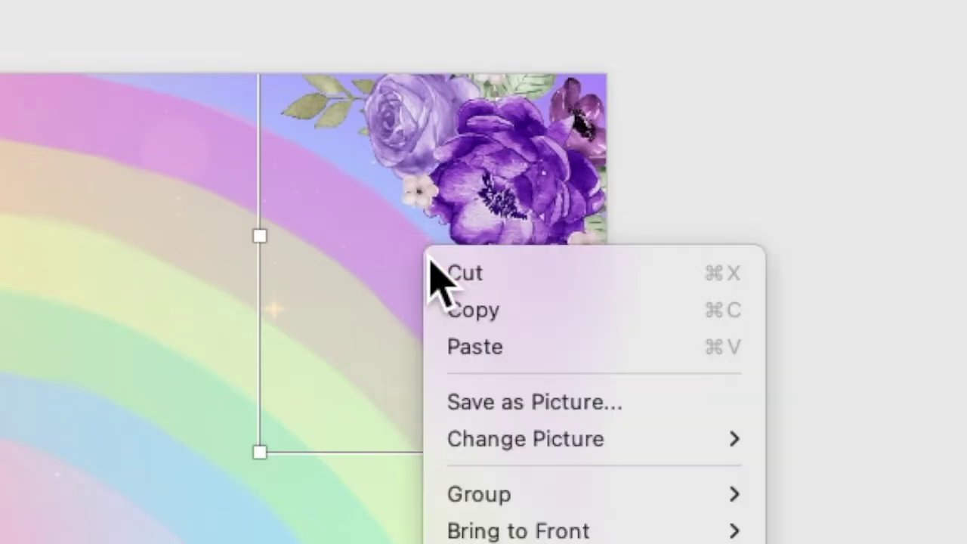
pyautogui.click(456, 345)
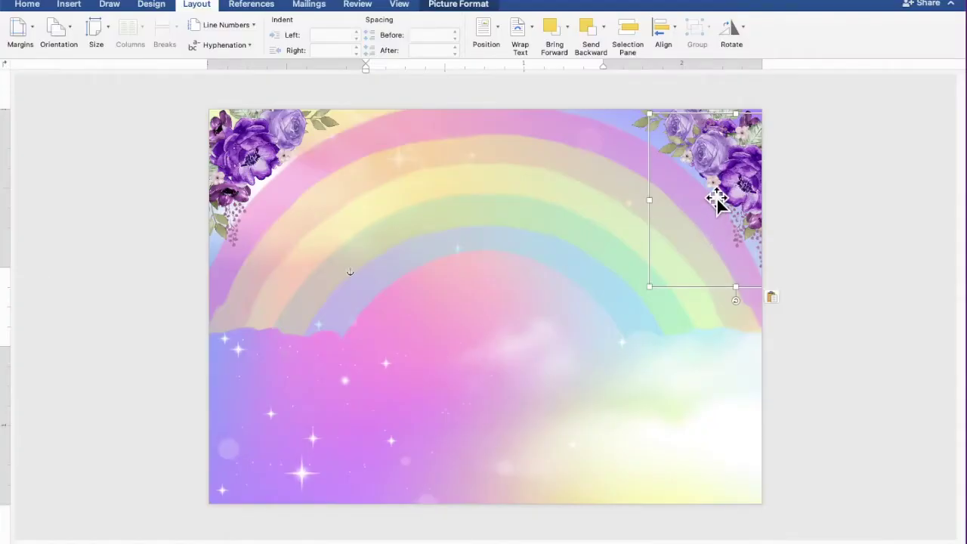
# Rotate the new flower copy to hang downward and place it at the top centre
pyautogui.moveTo(716, 210); pyautogui.dragTo(576, 204)
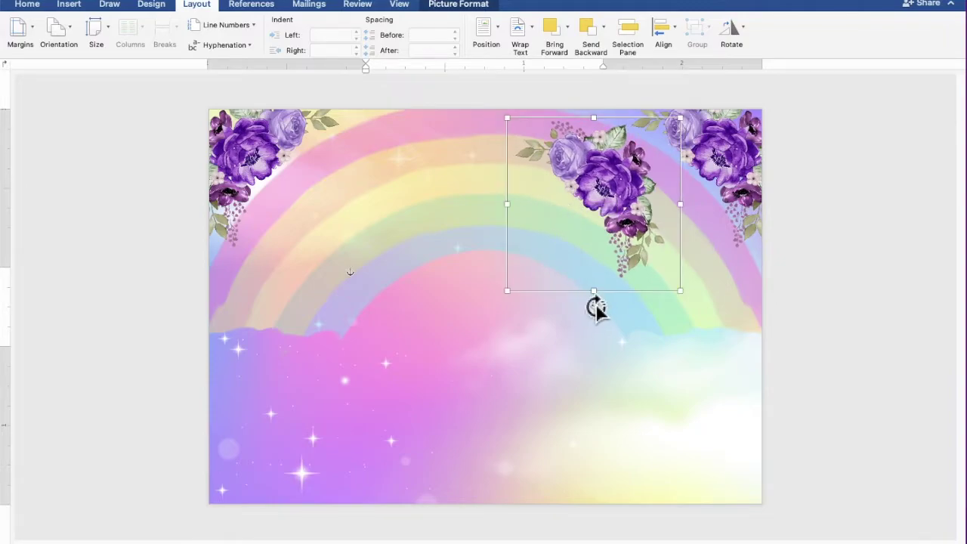
pyautogui.moveTo(596, 306); pyautogui.dragTo(643, 266)
pyautogui.moveTo(607, 214); pyautogui.dragTo(510, 164)
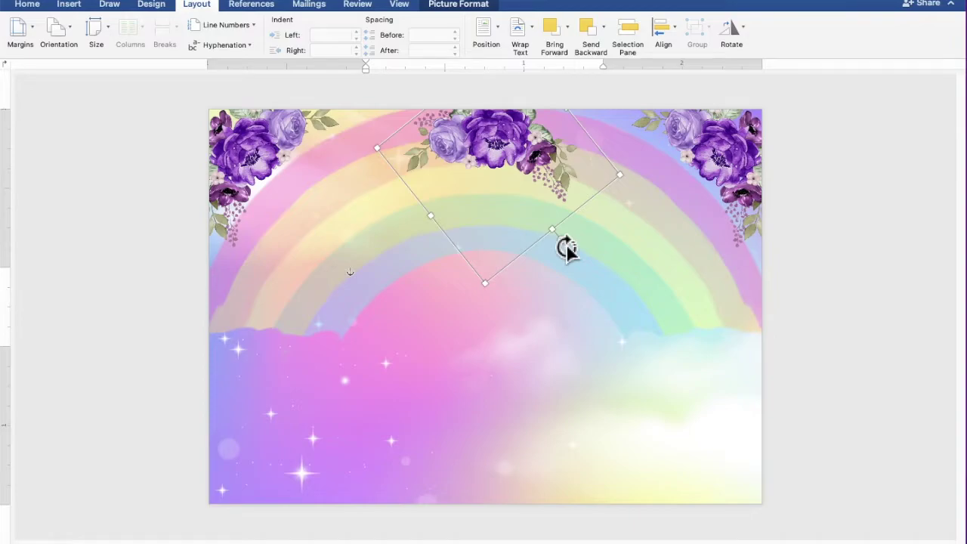
pyautogui.moveTo(567, 248); pyautogui.dragTo(571, 244)
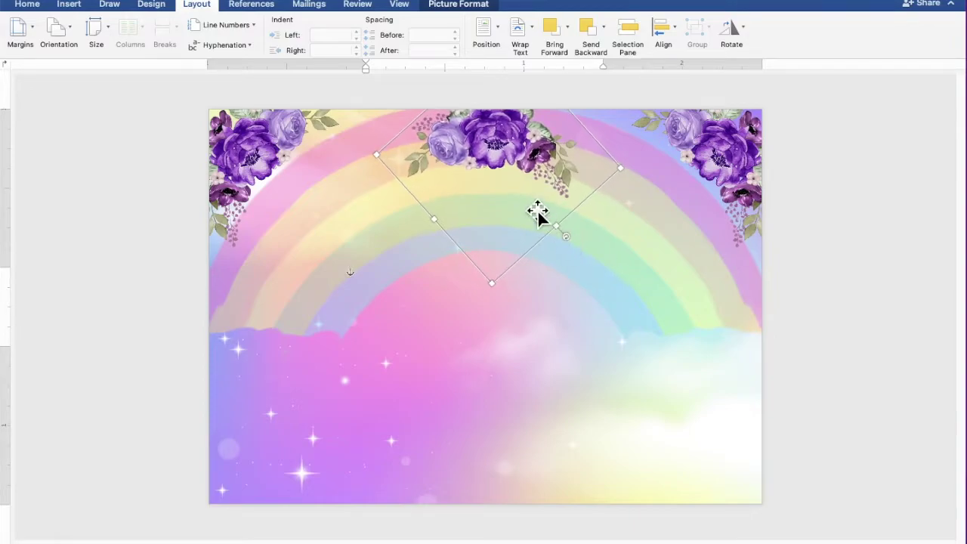
pyautogui.moveTo(507, 161); pyautogui.dragTo(508, 159)
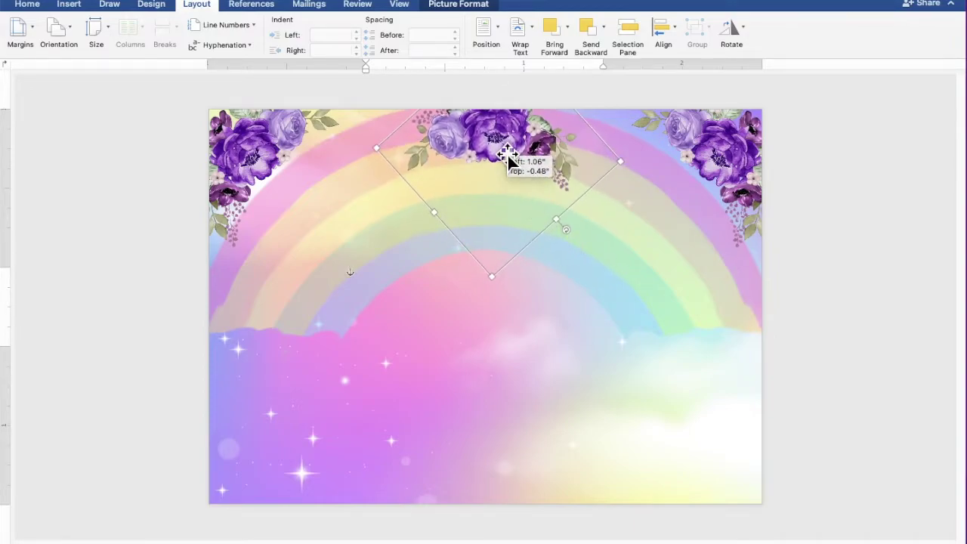
pyautogui.moveTo(509, 157); pyautogui.dragTo(510, 154)
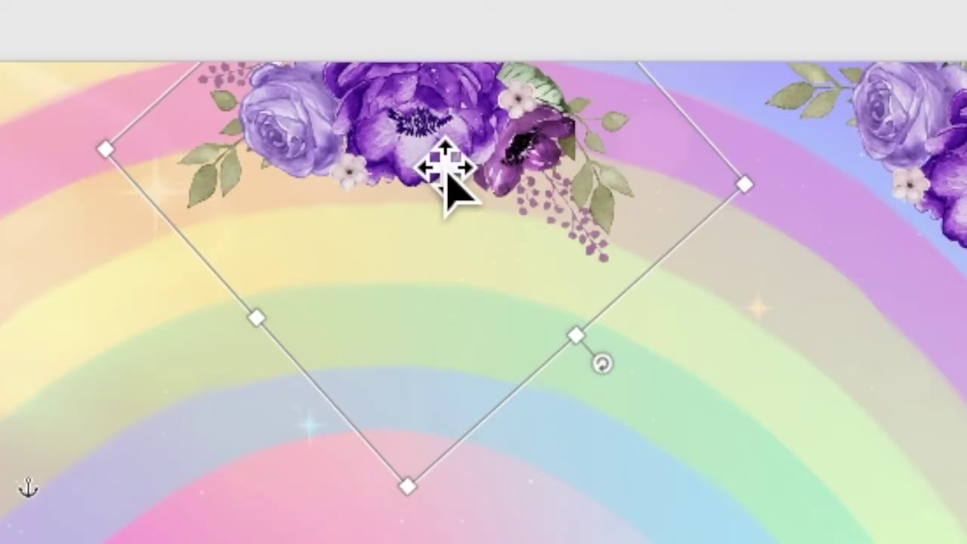
pyautogui.rightClick(426, 148)
# Paste a flower copy, move it left along the top edge, and tilt it slightly
pyautogui.click(453, 200)
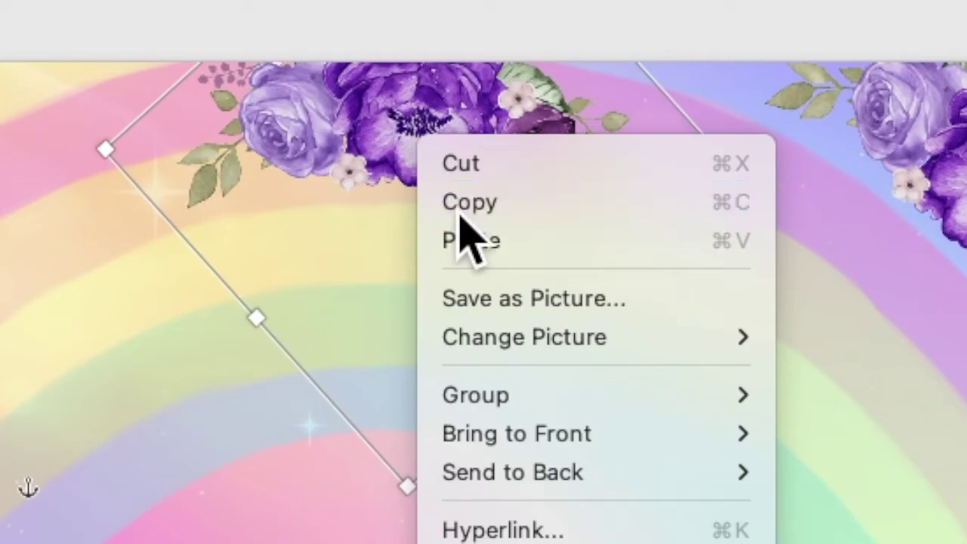
pyautogui.rightClick(421, 155)
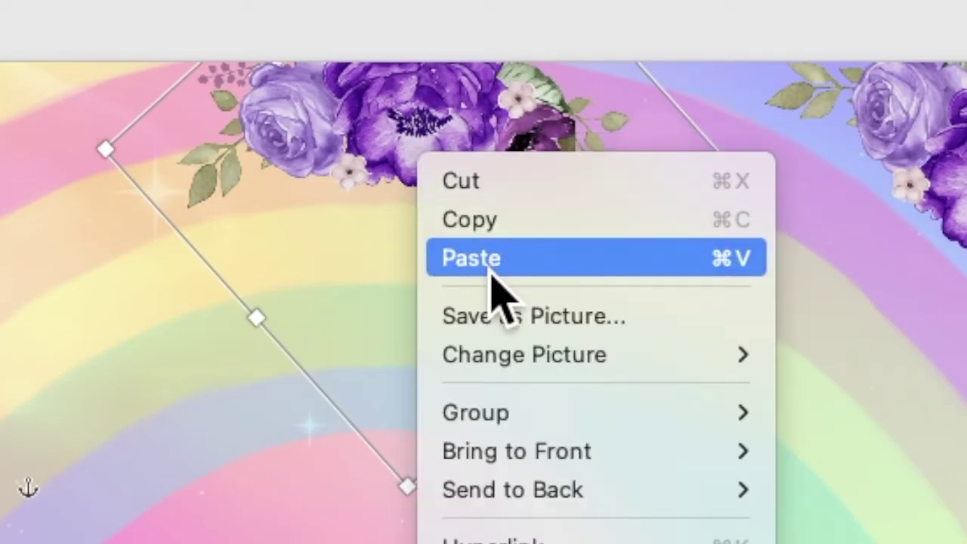
pyautogui.click(491, 272)
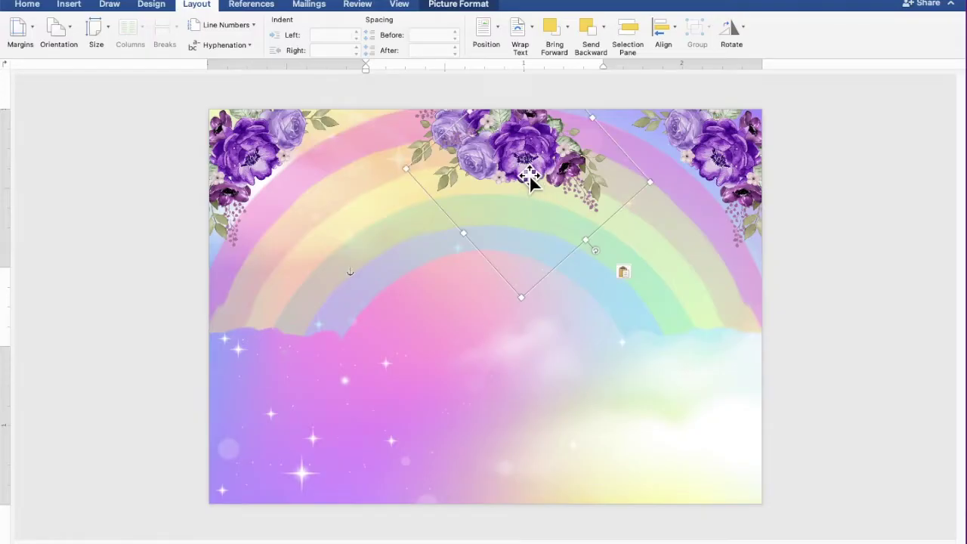
pyautogui.moveTo(529, 178); pyautogui.dragTo(380, 148)
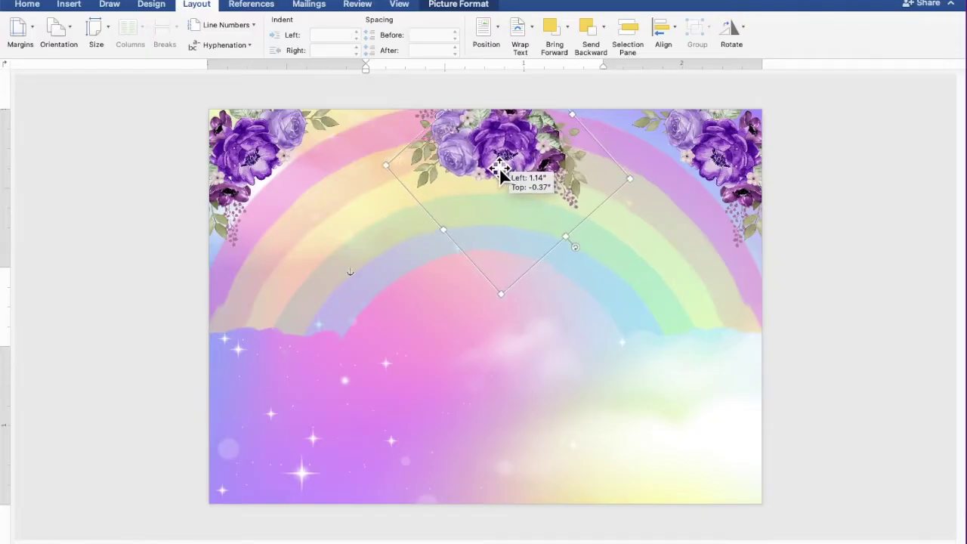
pyautogui.moveTo(380, 147); pyautogui.dragTo(381, 144)
pyautogui.moveTo(452, 223); pyautogui.dragTo(464, 217)
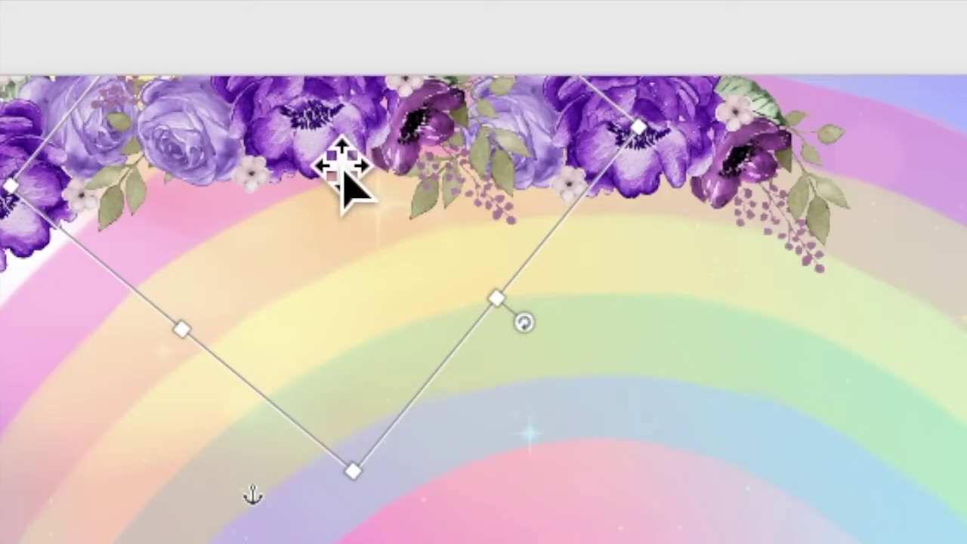
# Paste another flower copy and settle it along the top edge
pyautogui.rightClick(380, 144)
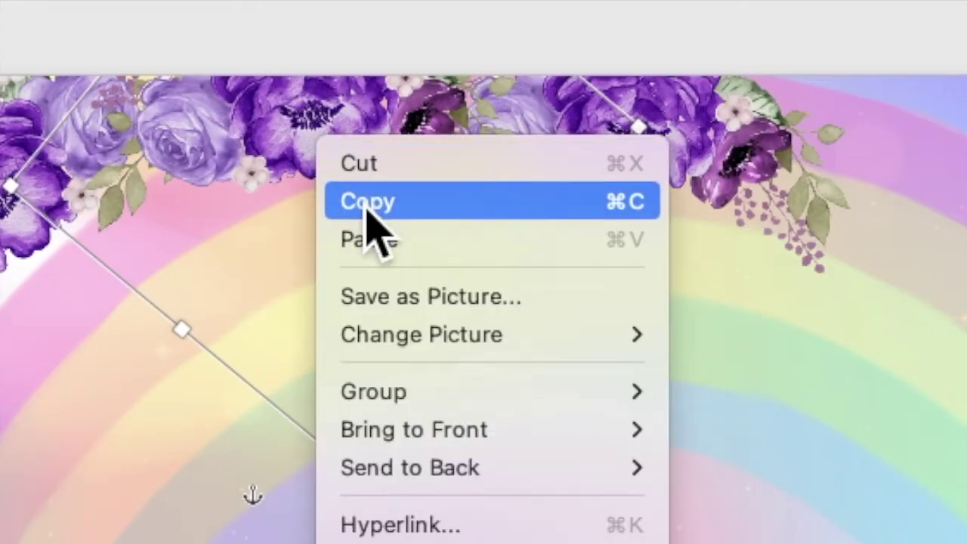
pyautogui.click(394, 160)
pyautogui.rightClick(310, 143)
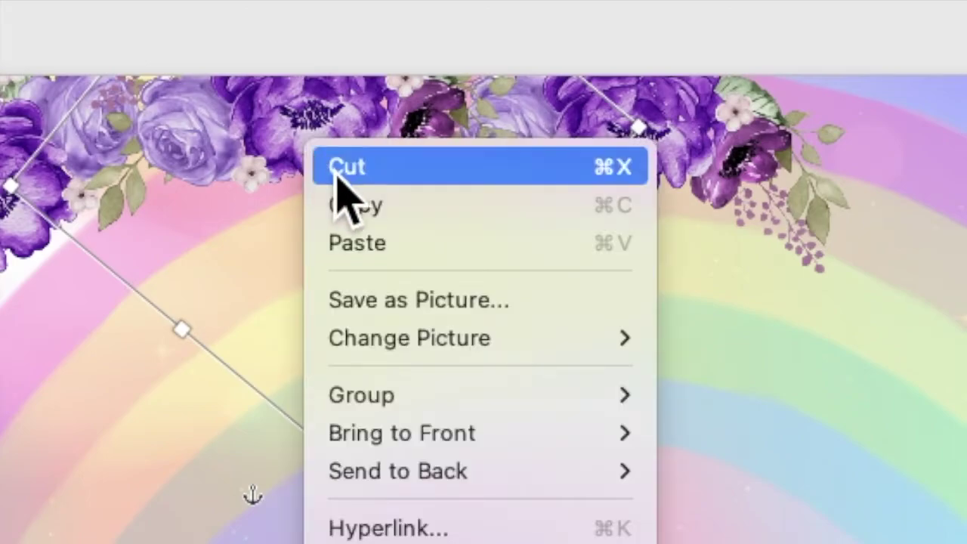
pyautogui.click(375, 243)
pyautogui.moveTo(390, 170); pyautogui.dragTo(603, 147)
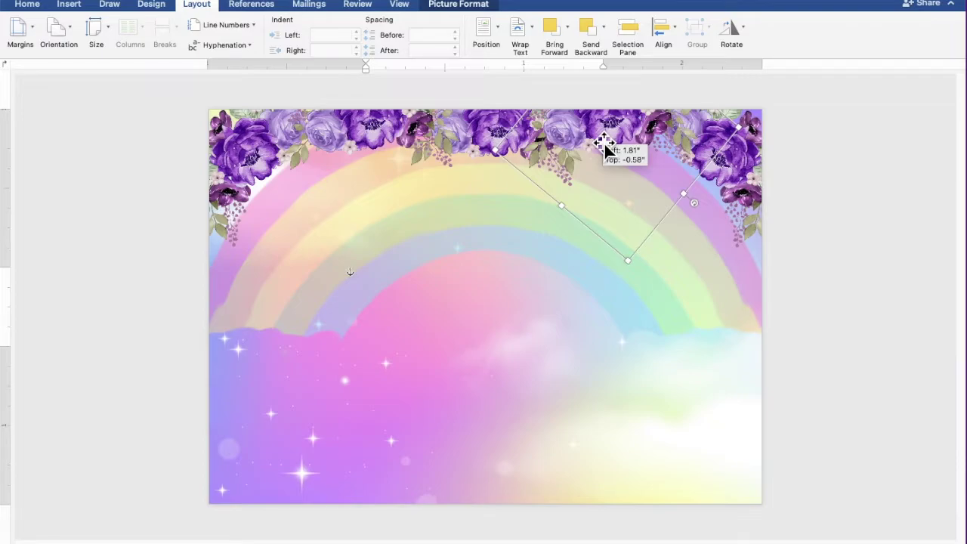
pyautogui.moveTo(604, 147); pyautogui.dragTo(493, 140)
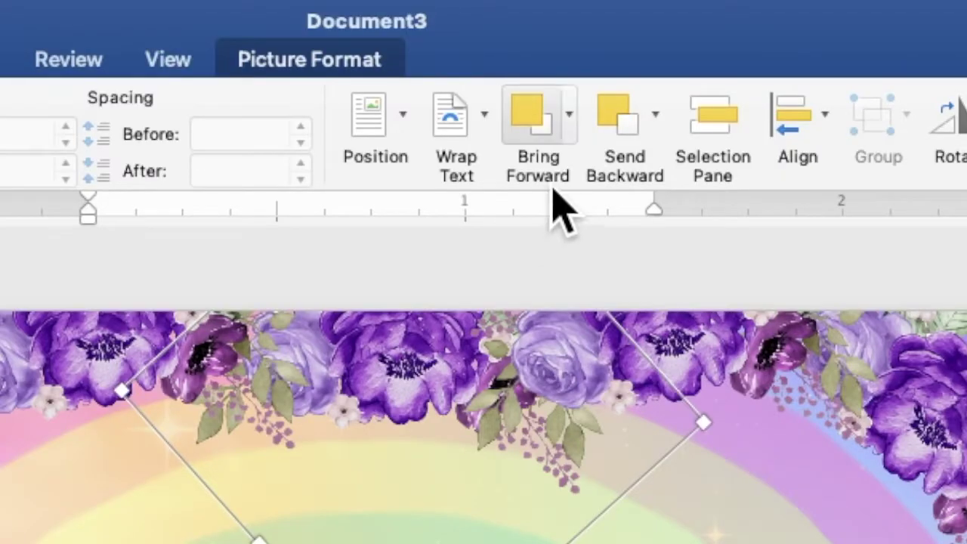
# Bring the flowers in front of text and shift them to close the gap along the top
pyautogui.click(569, 31)
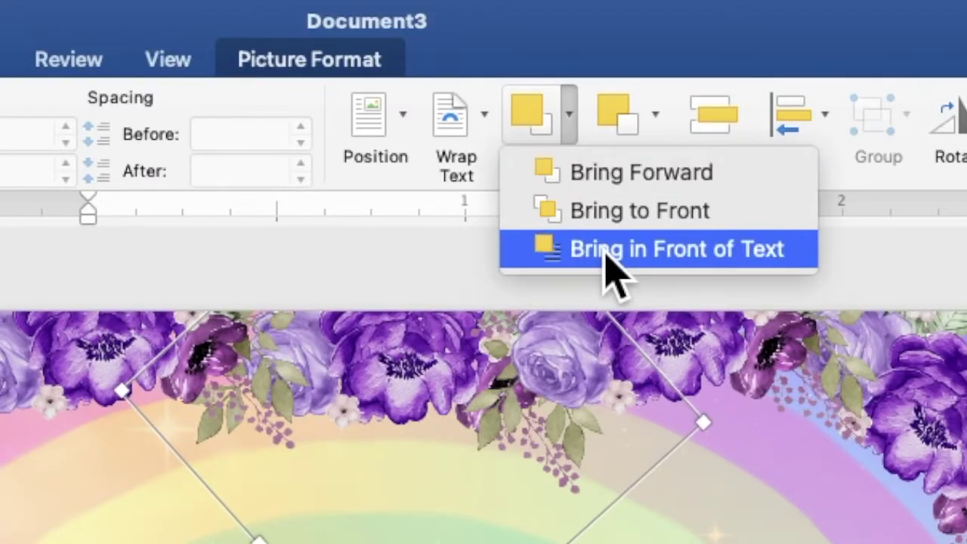
pyautogui.click(604, 250)
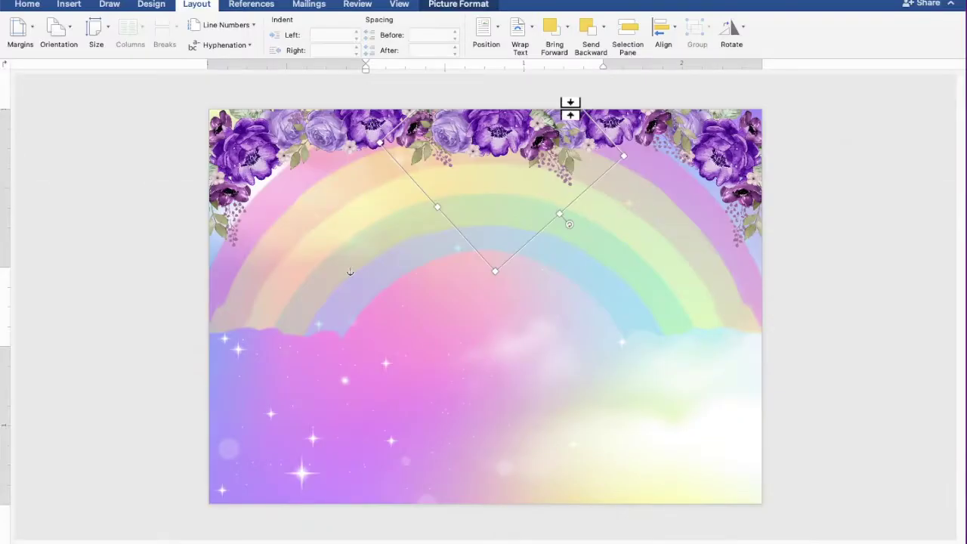
pyautogui.moveTo(356, 157); pyautogui.dragTo(357, 162)
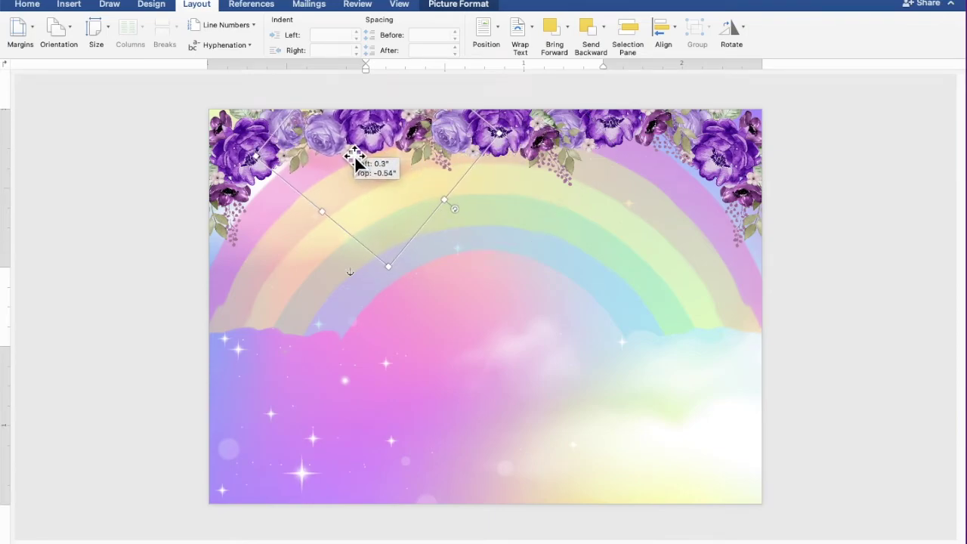
pyautogui.moveTo(356, 161)
pyautogui.mouseDown()
pyautogui.moveTo(625, 159)
pyautogui.moveTo(477, 155)
pyautogui.mouseUp()
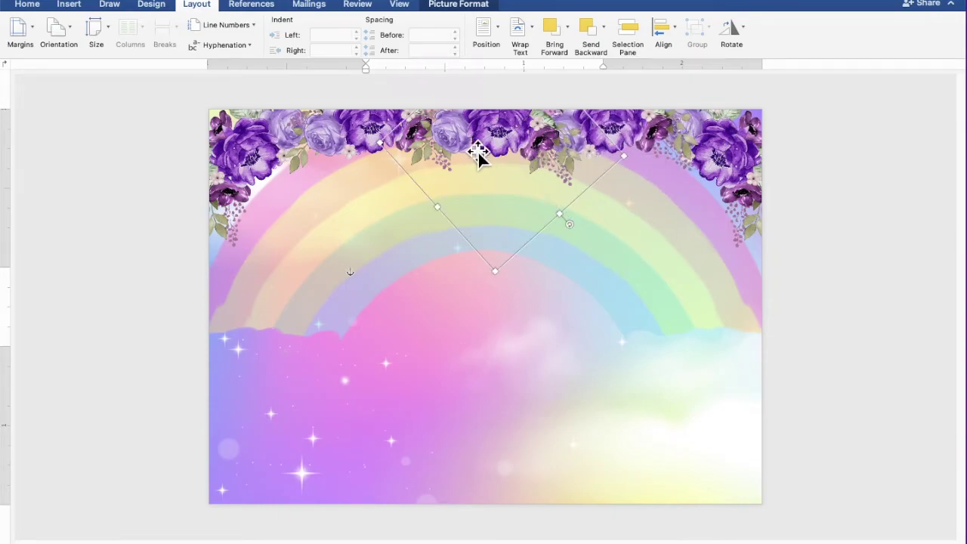
pyautogui.click(253, 182)
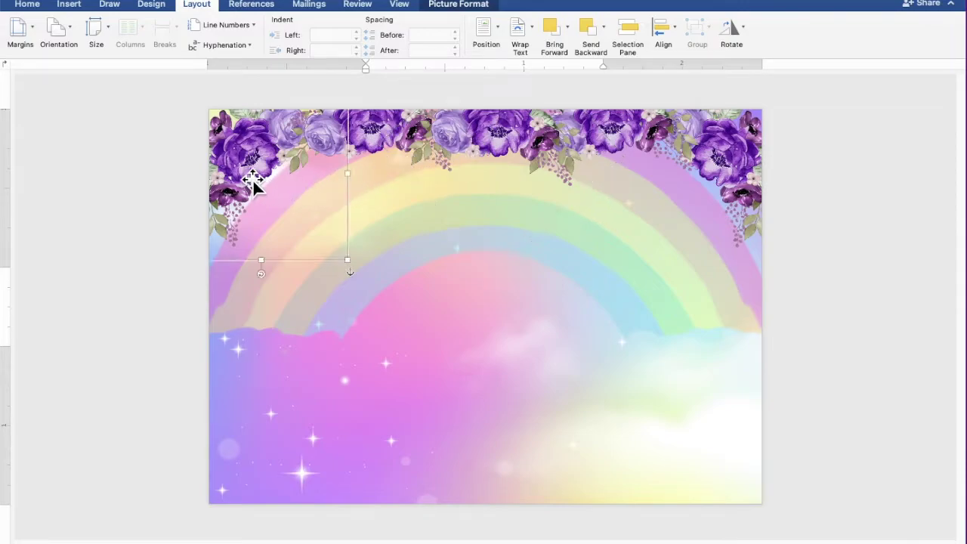
# Select all four top flower pieces, copy them, and paste a duplicate of the border
pyautogui.keyDown('shift'); pyautogui.click(372, 154); pyautogui.keyUp('shift')
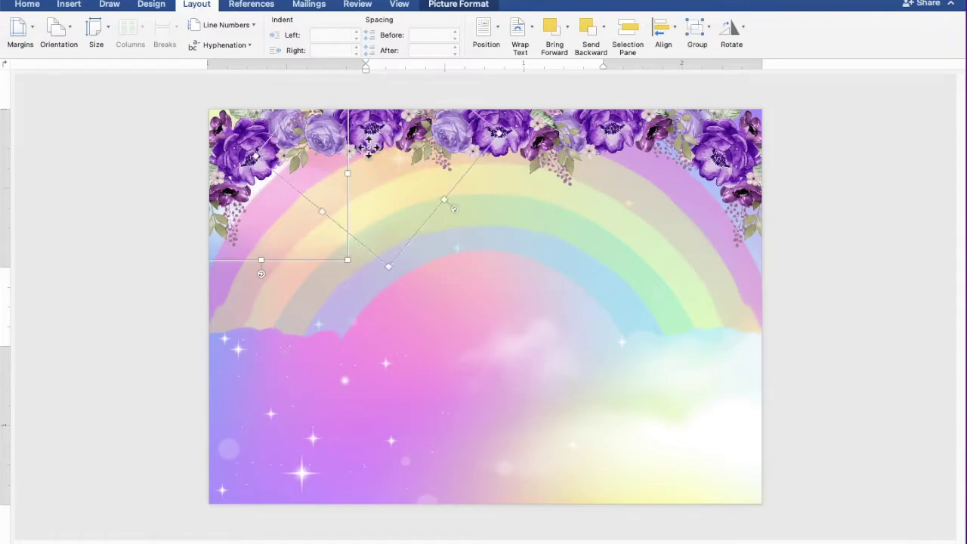
pyautogui.keyDown('shift'); pyautogui.click(511, 156); pyautogui.keyUp('shift')
pyautogui.keyDown('shift'); pyautogui.click(618, 130); pyautogui.keyUp('shift')
pyautogui.keyDown('shift'); pyautogui.click(750, 191); pyautogui.keyUp('shift')
pyautogui.rightClick(496, 258)
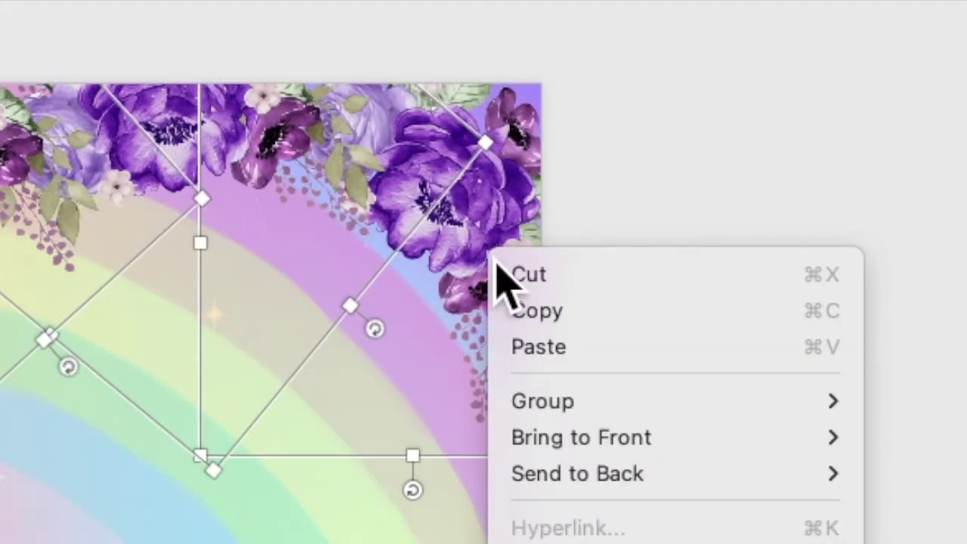
pyautogui.click(521, 315)
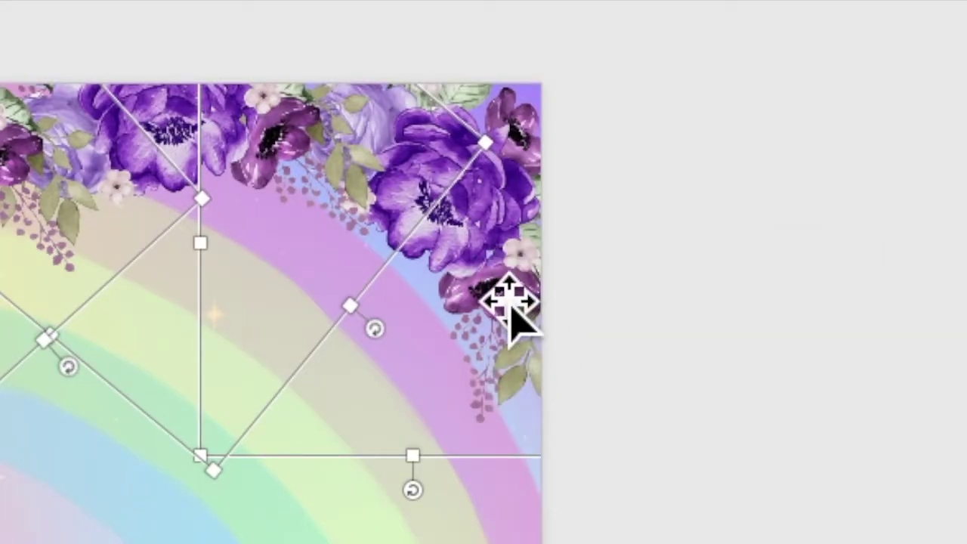
pyautogui.rightClick(481, 273)
pyautogui.click(519, 364)
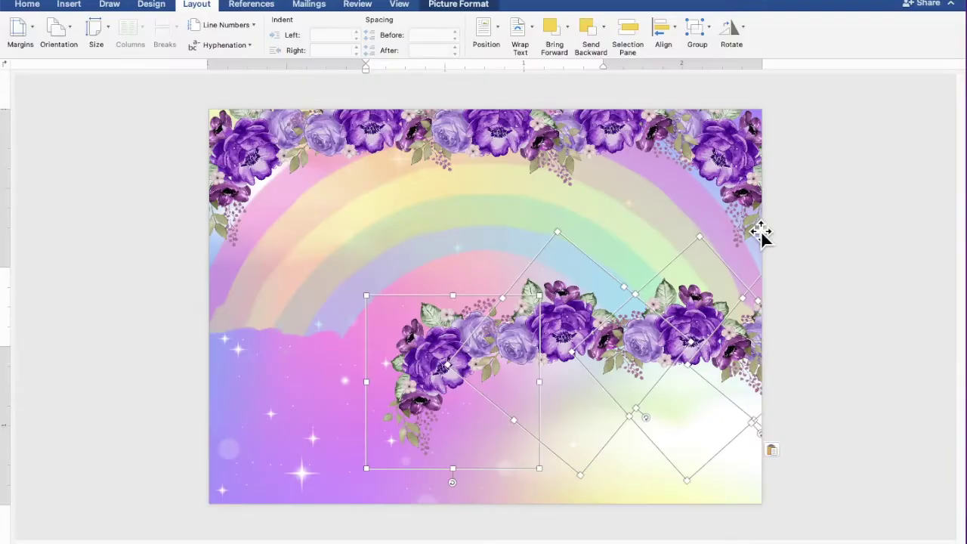
# Flip the pasted flower border vertically and drag it down onto the bottom edge
pyautogui.moveTo(705, 281)
pyautogui.mouseDown()
pyautogui.moveTo(581, 318)
pyautogui.moveTo(555, 320)
pyautogui.moveTo(536, 302)
pyautogui.mouseUp()
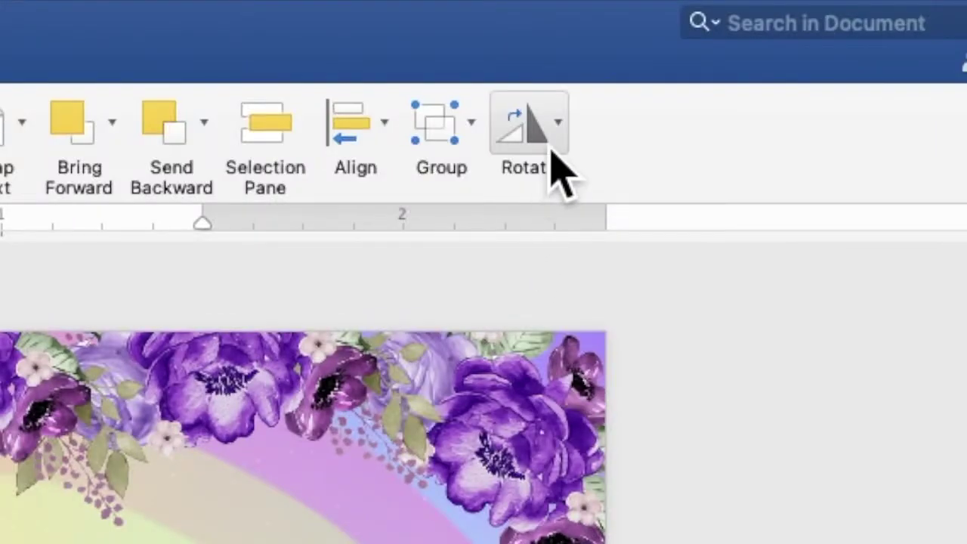
pyautogui.click(740, 35)
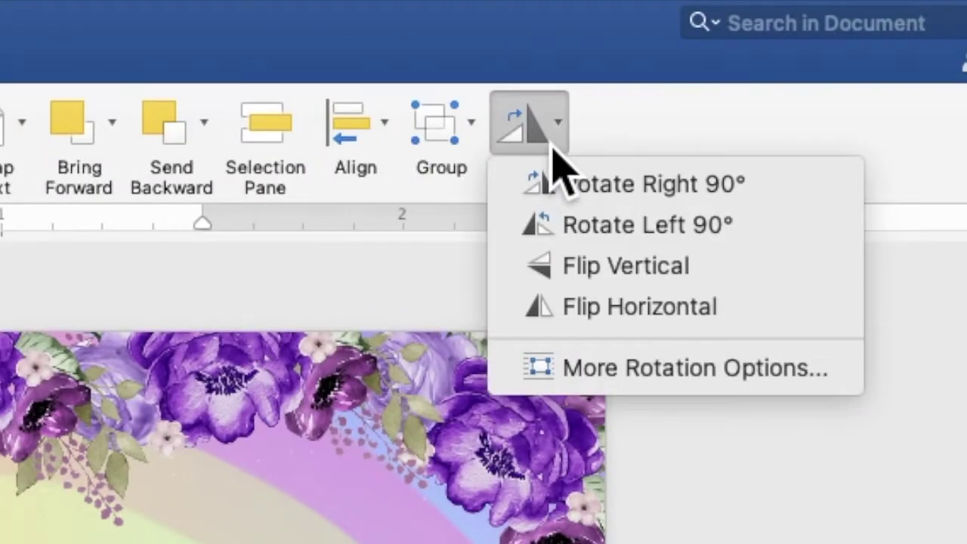
pyautogui.click(585, 280)
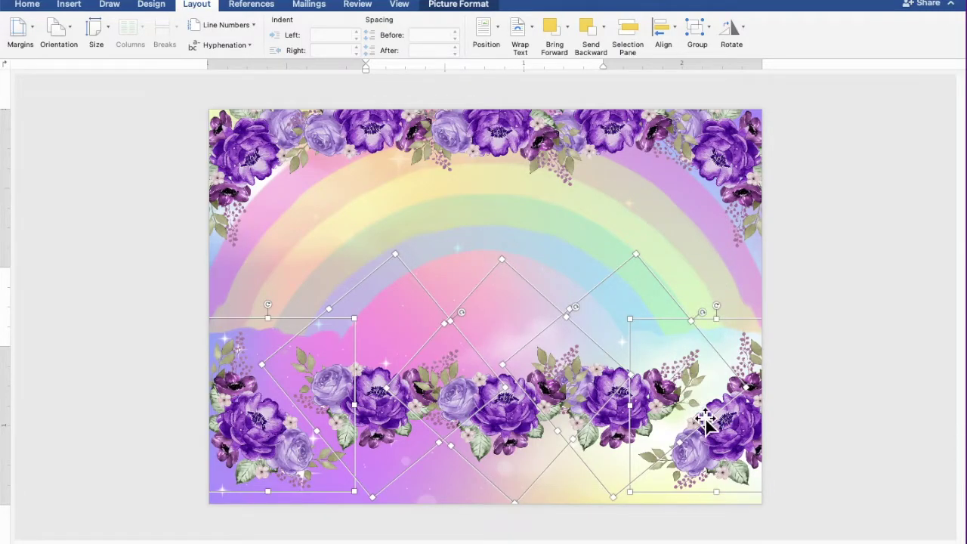
pyautogui.moveTo(700, 459)
pyautogui.mouseDown()
pyautogui.moveTo(708, 484)
pyautogui.moveTo(700, 492)
pyautogui.mouseUp()
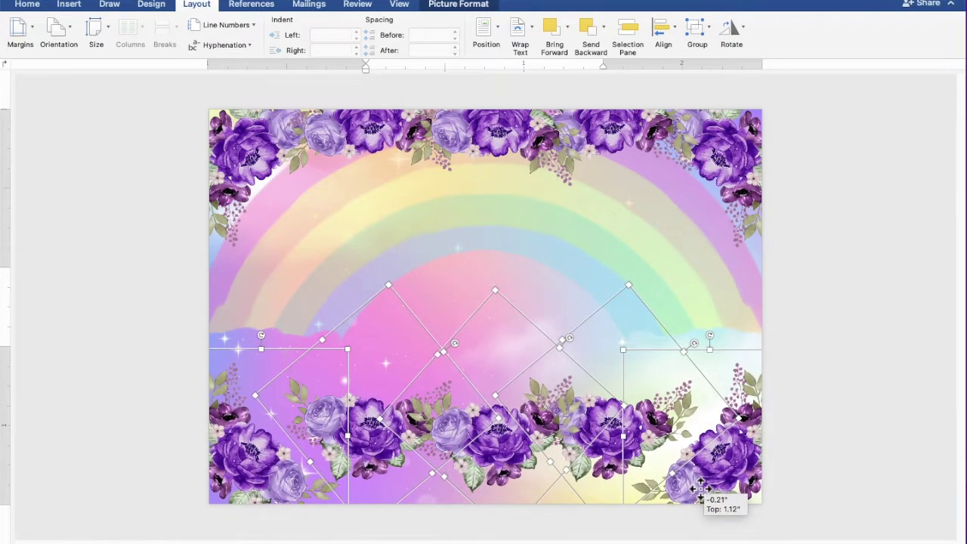
pyautogui.moveTo(700, 492); pyautogui.dragTo(698, 491)
pyautogui.click(875, 511)
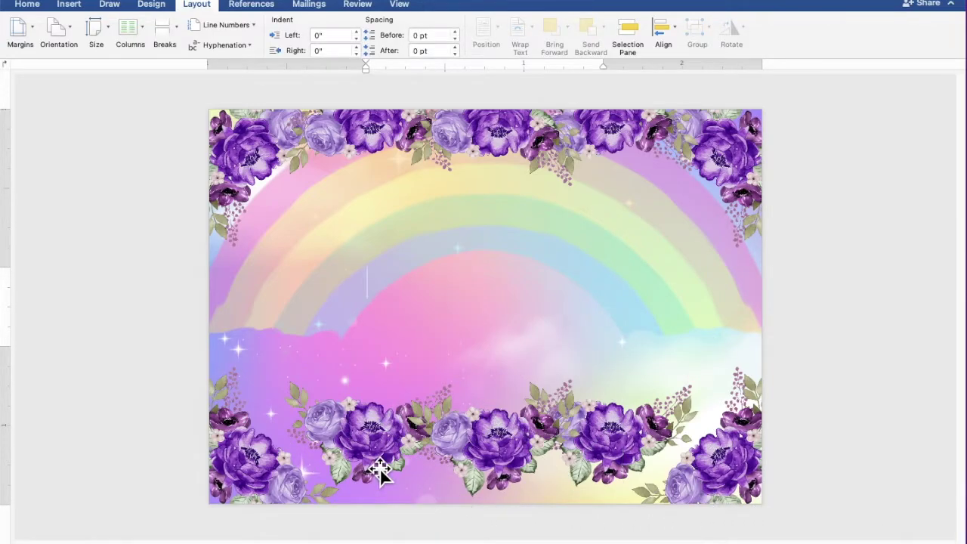
# Reposition and slightly tilt the bottom flower pieces, undoing one misplaced move
pyautogui.moveTo(376, 466); pyautogui.dragTo(381, 520)
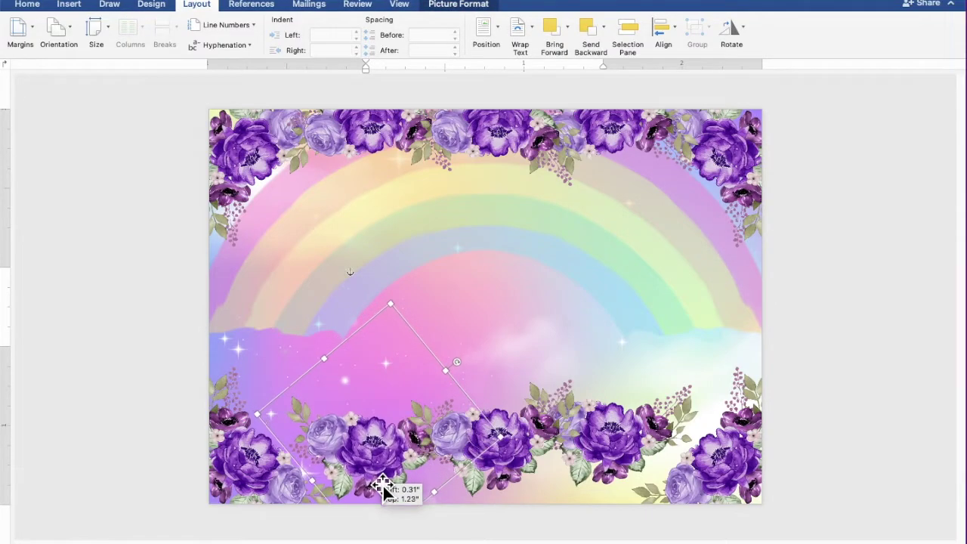
pyautogui.moveTo(381, 520); pyautogui.dragTo(388, 524)
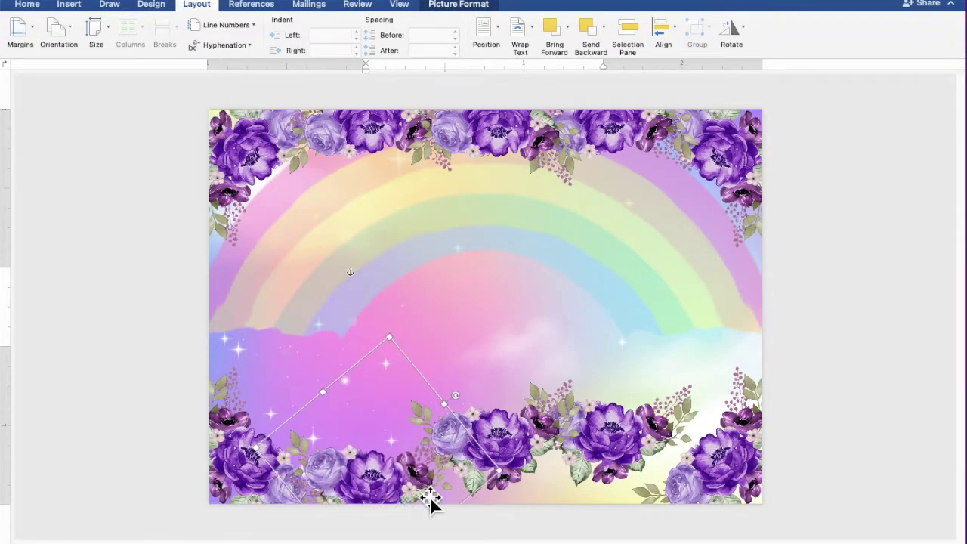
pyautogui.moveTo(529, 457); pyautogui.dragTo(536, 490)
pyautogui.moveTo(656, 447); pyautogui.dragTo(653, 492)
pyautogui.hotkey('ctrl', 'z')
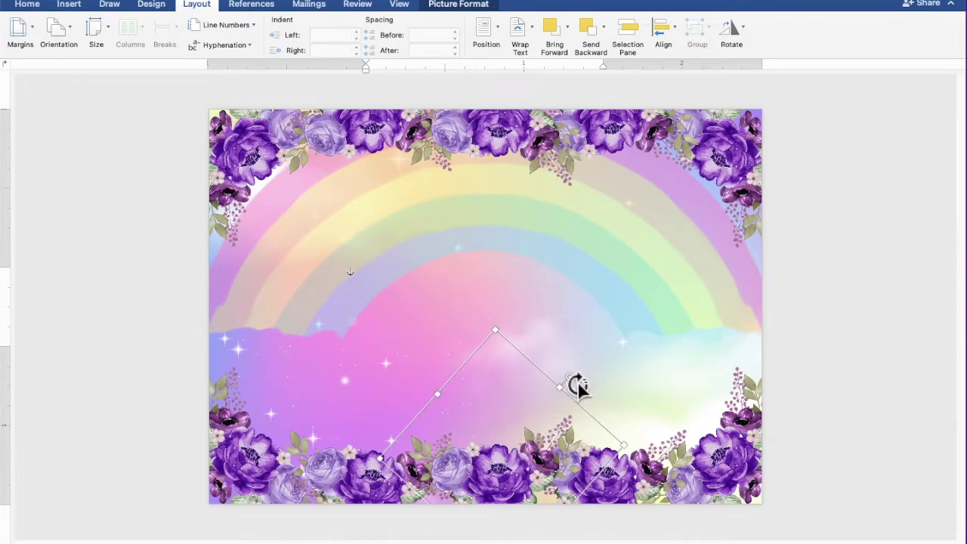
pyautogui.moveTo(576, 386); pyautogui.dragTo(582, 390)
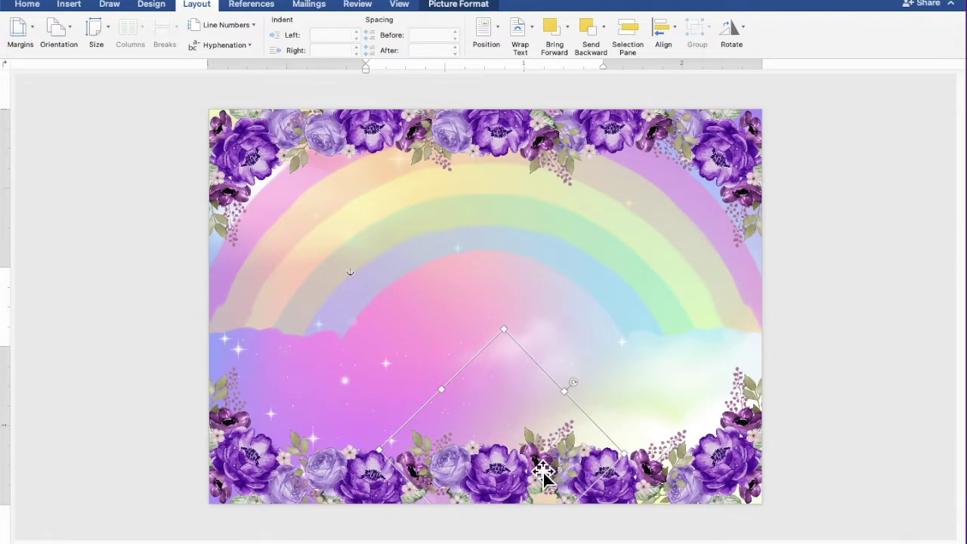
pyautogui.moveTo(542, 472); pyautogui.dragTo(544, 480)
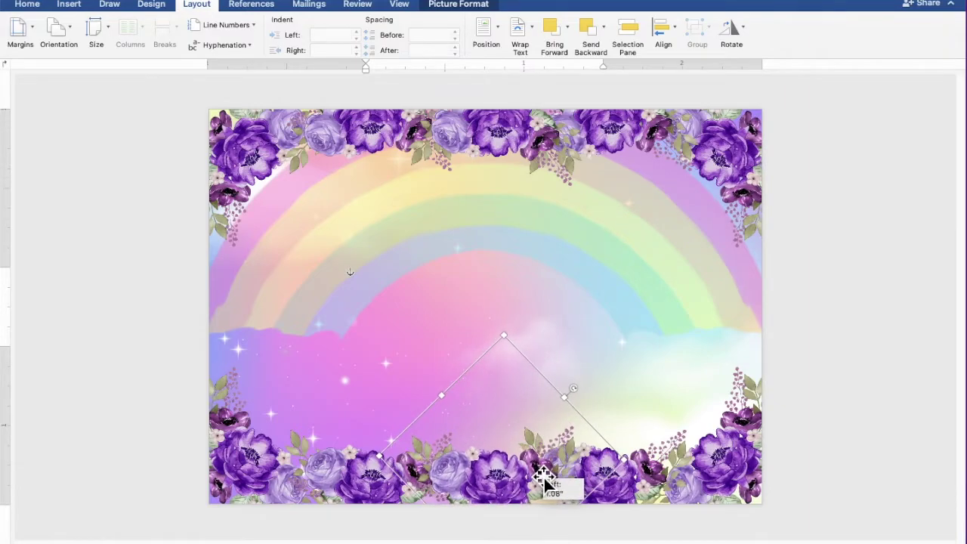
# Move the V-shaped line up beneath the top flowers and rotate it to point downward
pyautogui.moveTo(543, 476); pyautogui.dragTo(518, 159)
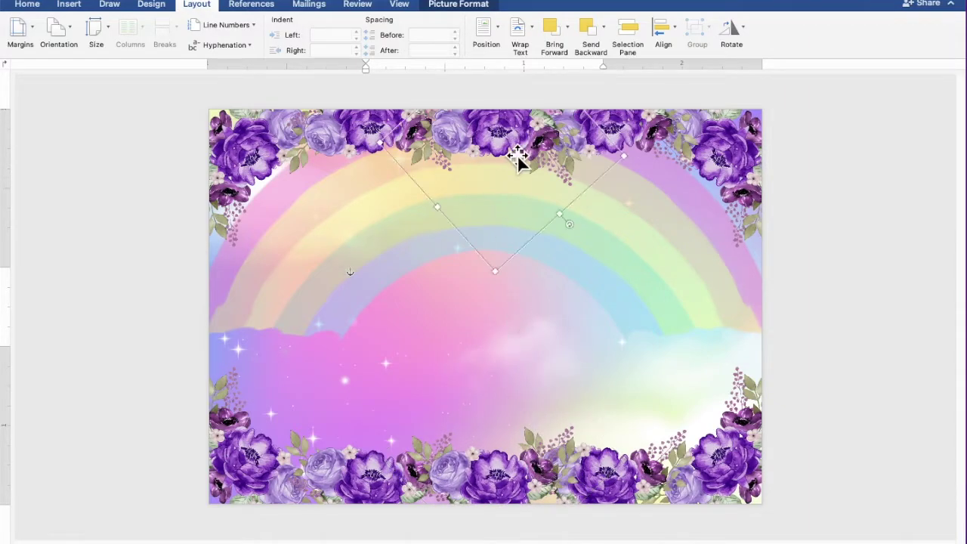
pyautogui.moveTo(576, 233); pyautogui.dragTo(580, 216)
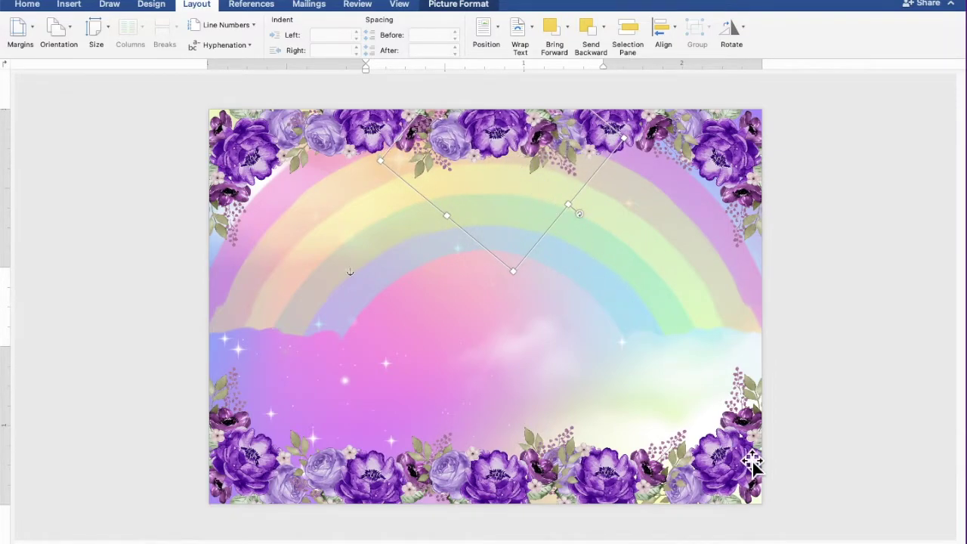
pyautogui.press('Escape')
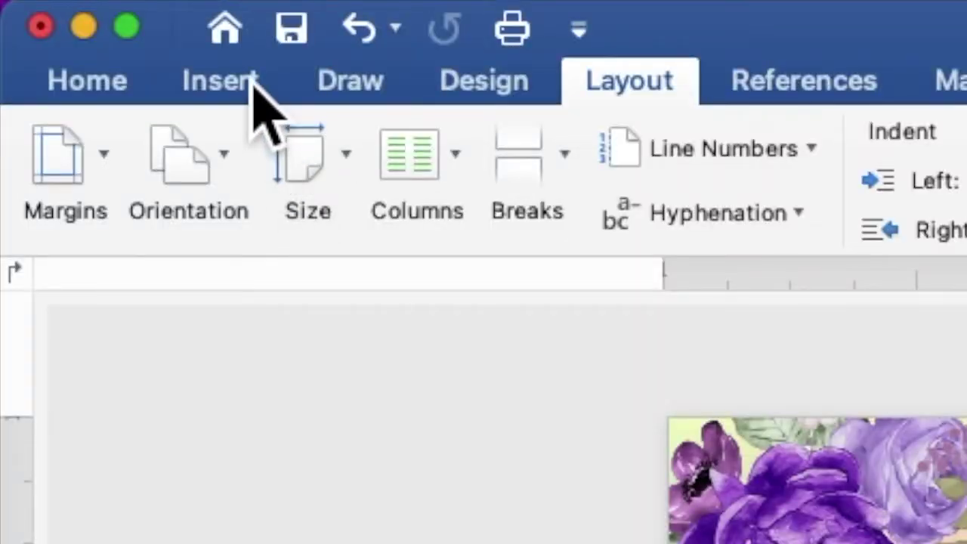
# Insert PICTURE.png, the chibi character, from file into the banner
pyautogui.click(80, 8)
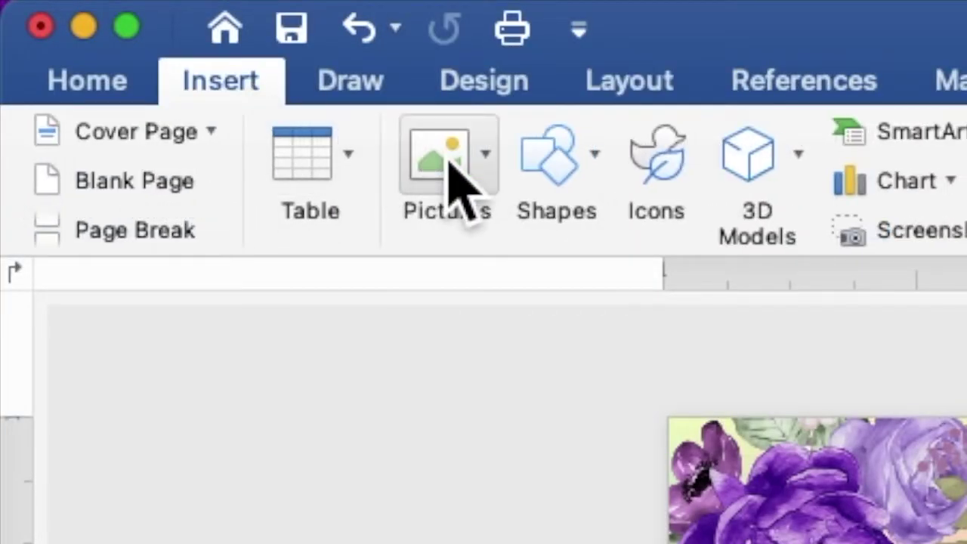
pyautogui.click(451, 168)
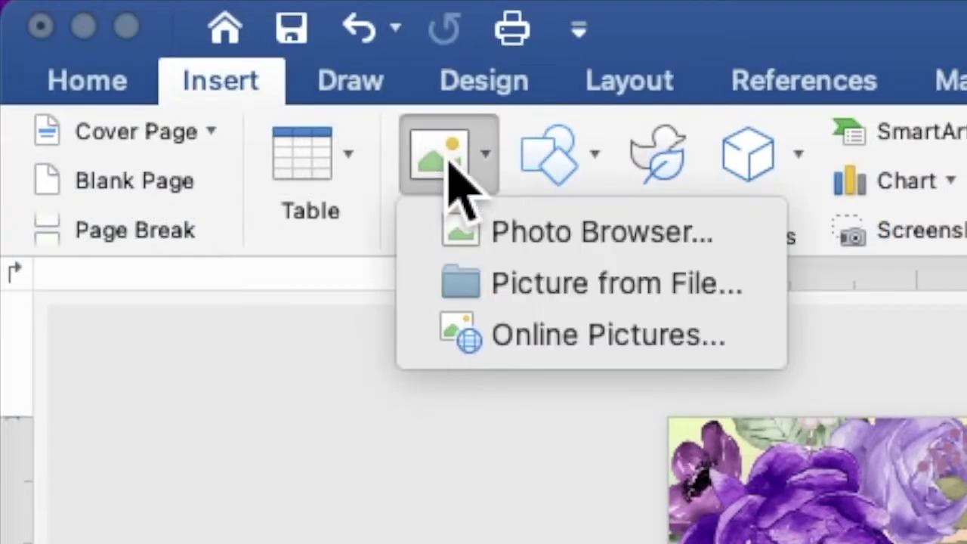
pyautogui.click(545, 287)
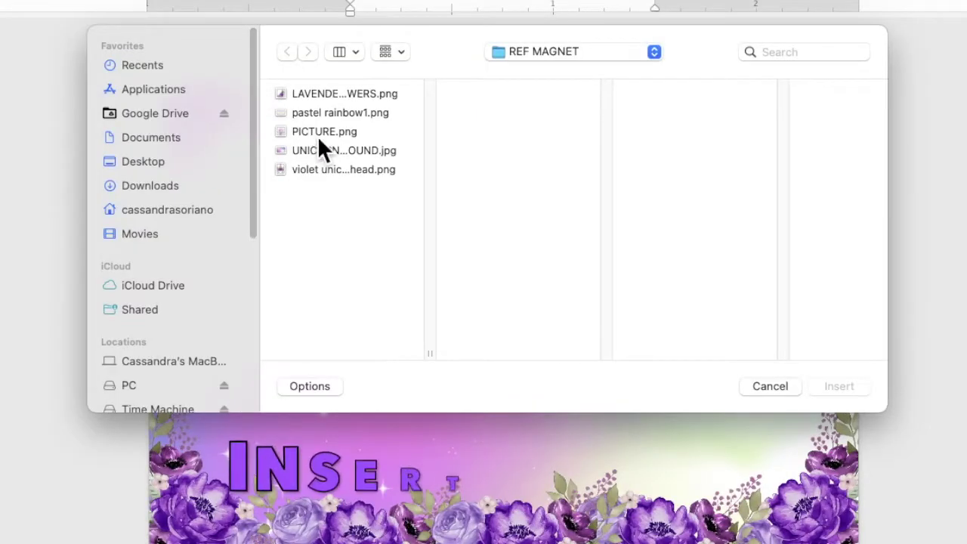
pyautogui.click(345, 162)
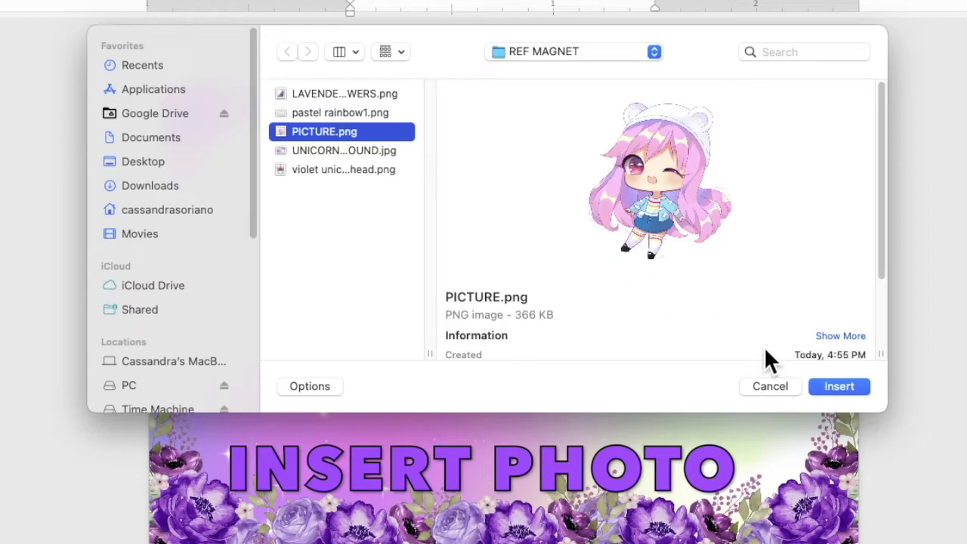
pyautogui.click(835, 388)
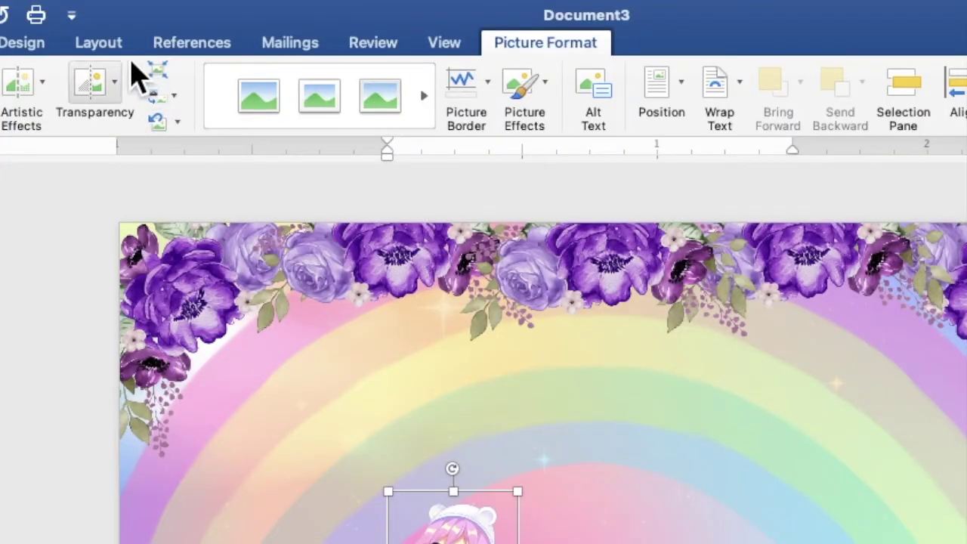
# Set the chibi picture to Behind Text, enlarge it, then bring it in front of text
pyautogui.click(204, 9)
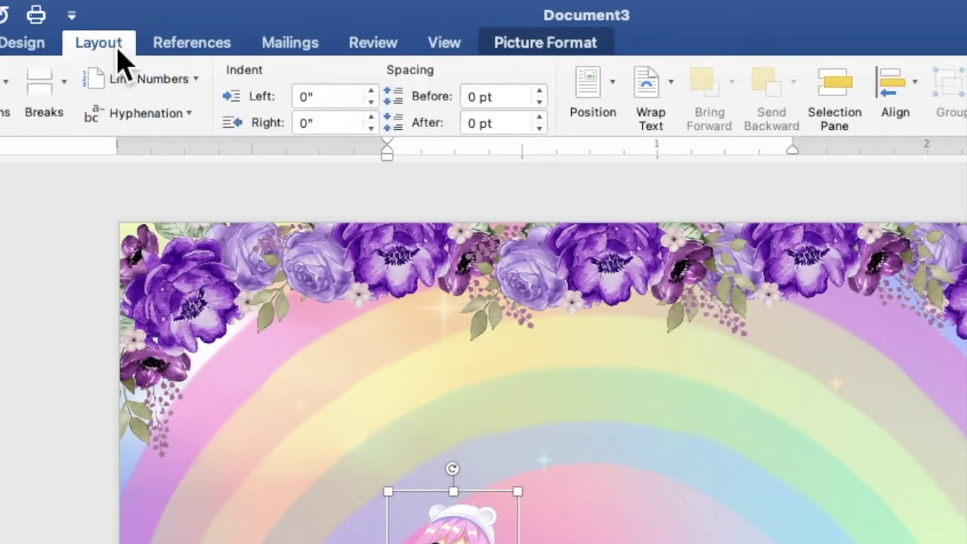
pyautogui.click(651, 87)
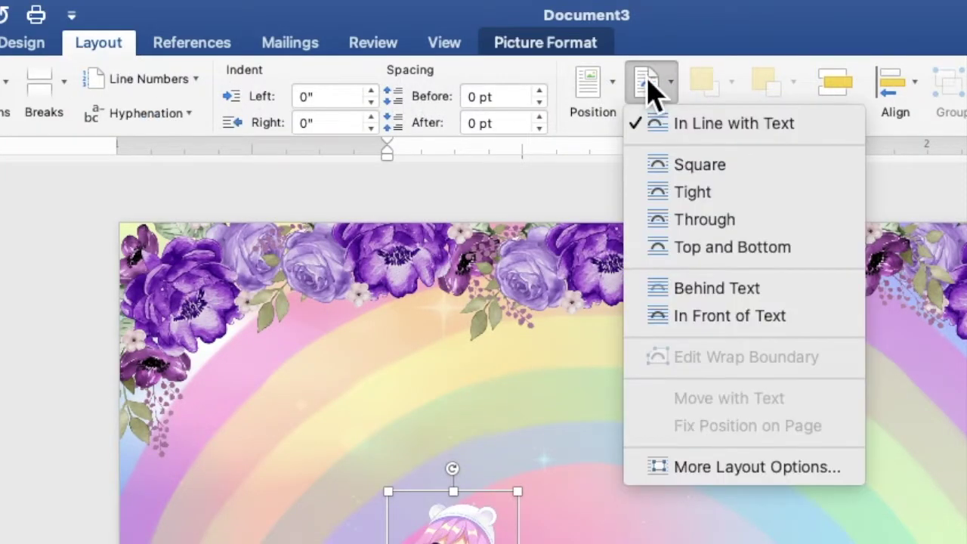
pyautogui.click(700, 294)
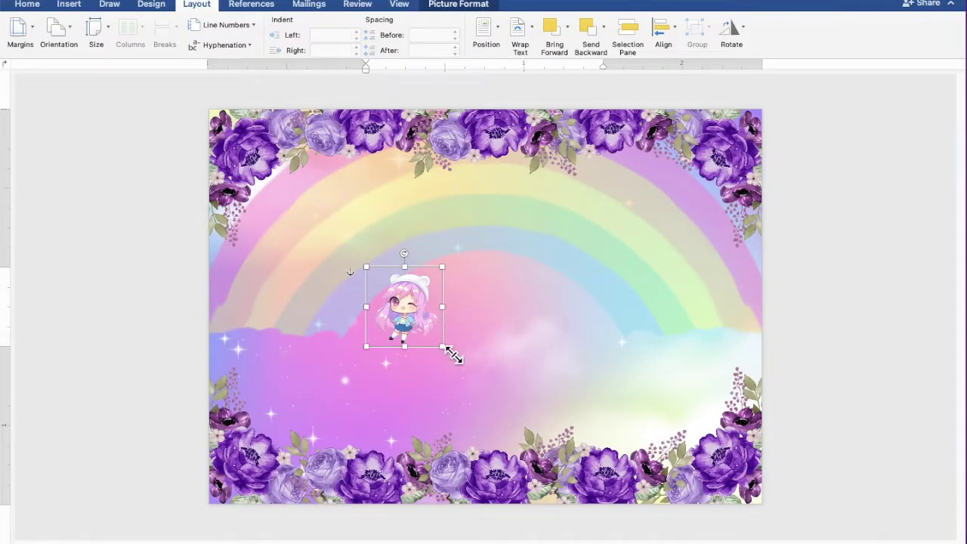
pyautogui.moveTo(443, 347); pyautogui.dragTo(533, 485)
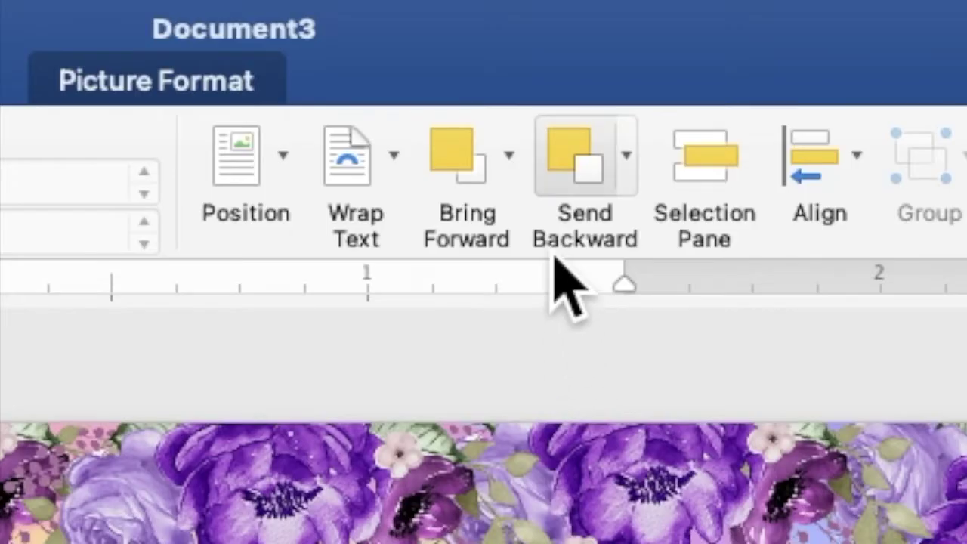
pyautogui.click(517, 170)
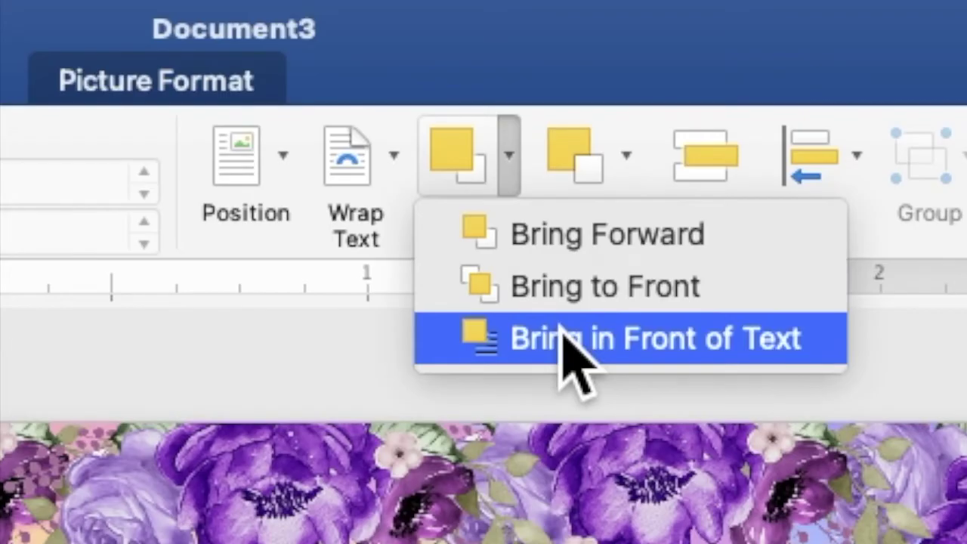
pyautogui.click(567, 345)
# Enlarge the chibi picture further and move it to the banner's right side above the bottom flowers
pyautogui.moveTo(503, 330)
pyautogui.mouseDown()
pyautogui.moveTo(663, 323)
pyautogui.moveTo(657, 331)
pyautogui.mouseUp()
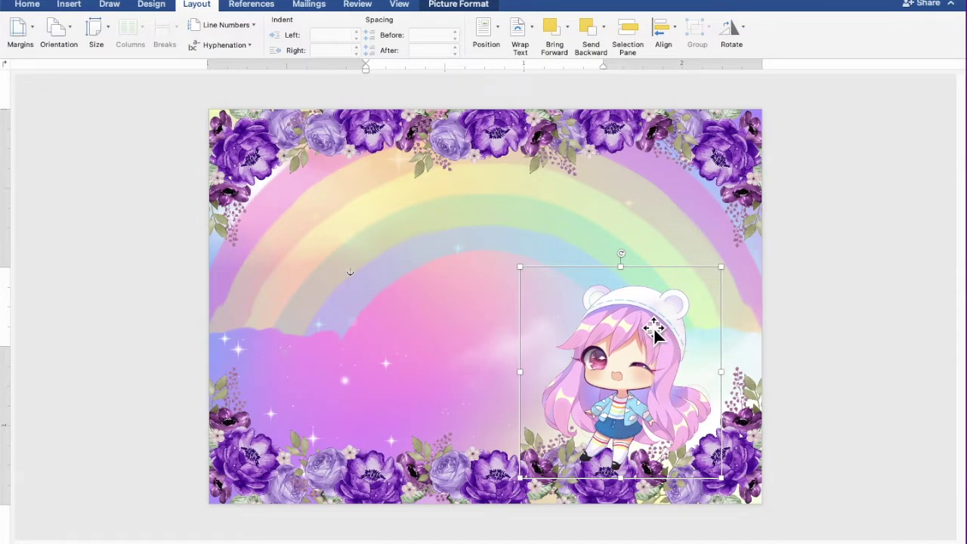
pyautogui.moveTo(519, 266); pyautogui.dragTo(426, 202)
pyautogui.moveTo(590, 276); pyautogui.dragTo(642, 280)
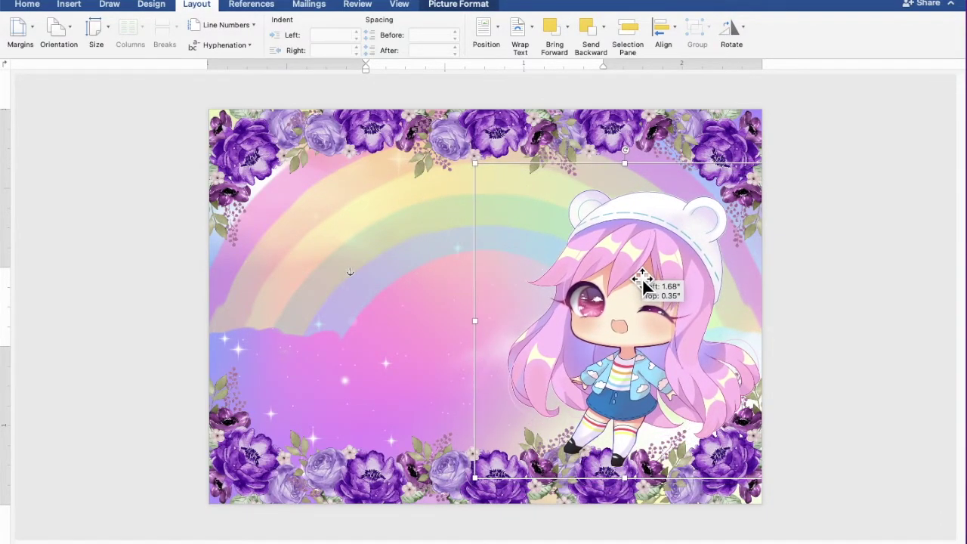
pyautogui.moveTo(642, 280); pyautogui.dragTo(643, 281)
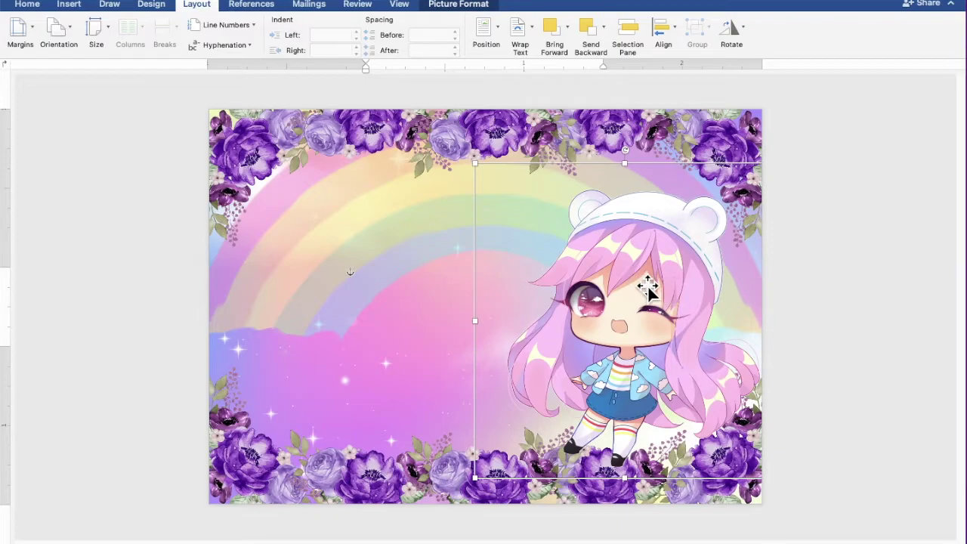
pyautogui.click(883, 511)
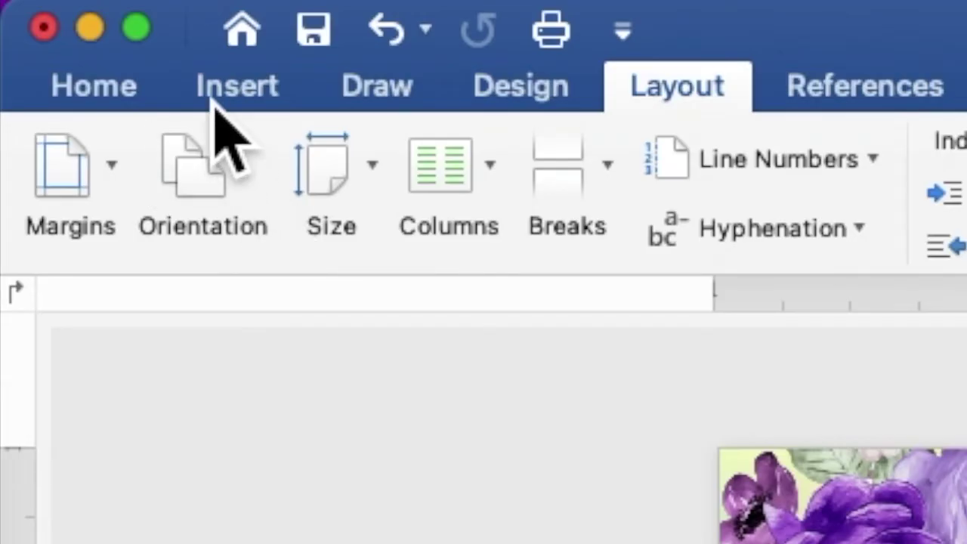
# Insert 'violet unicorn head.png' from file and set its text wrapping to Behind Text
pyautogui.click(62, 9)
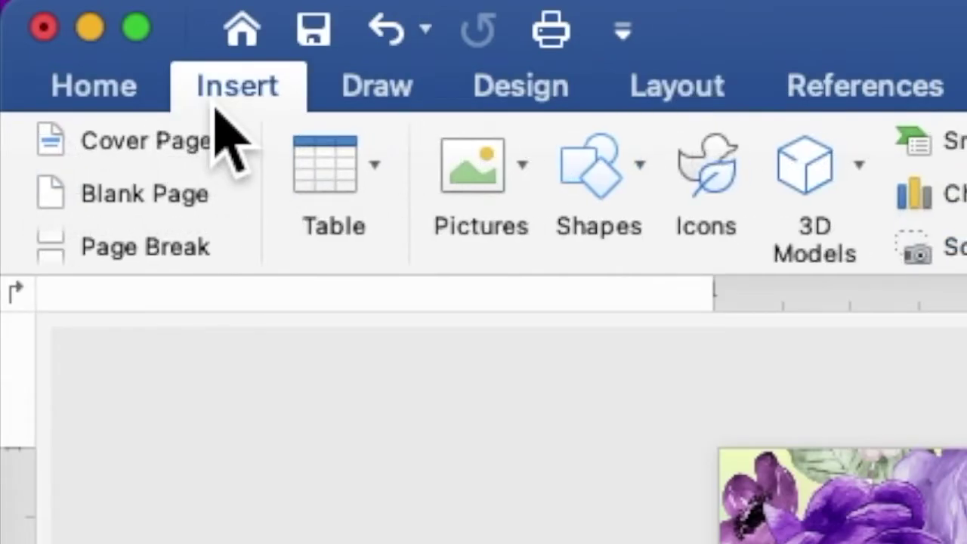
pyautogui.click(500, 186)
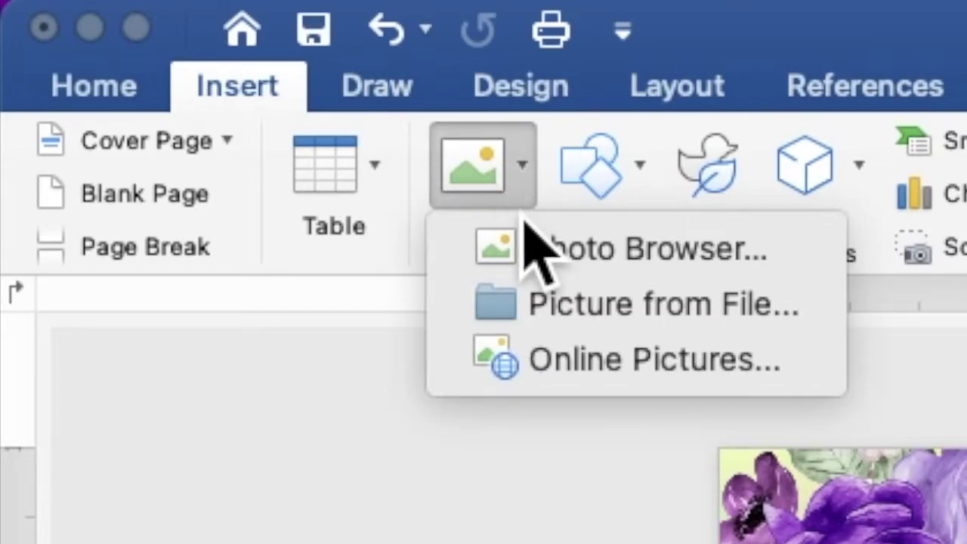
pyautogui.click(565, 308)
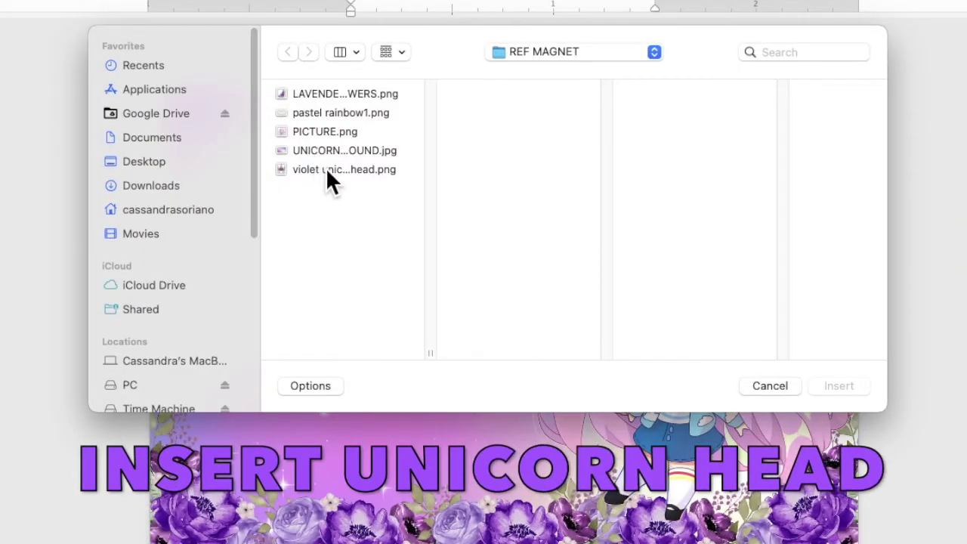
pyautogui.click(327, 168)
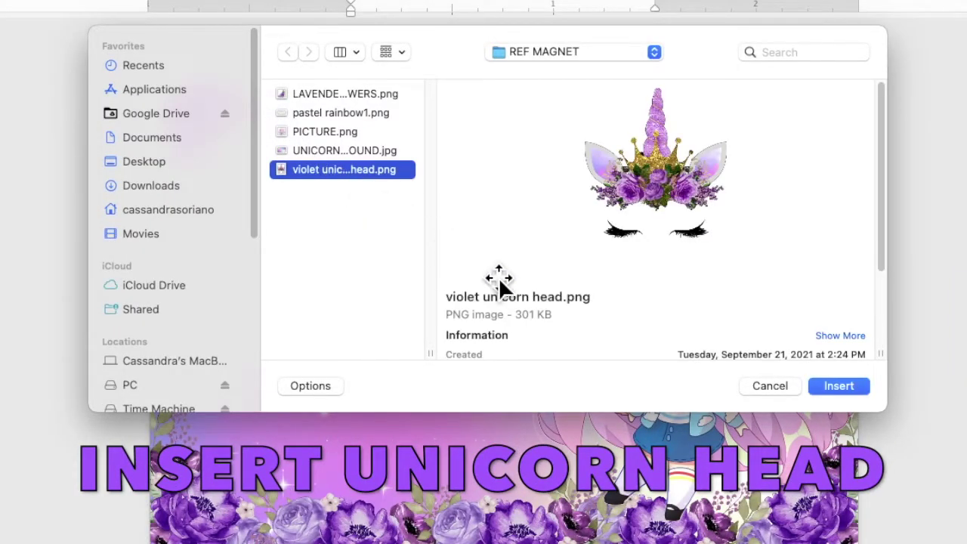
pyautogui.click(837, 388)
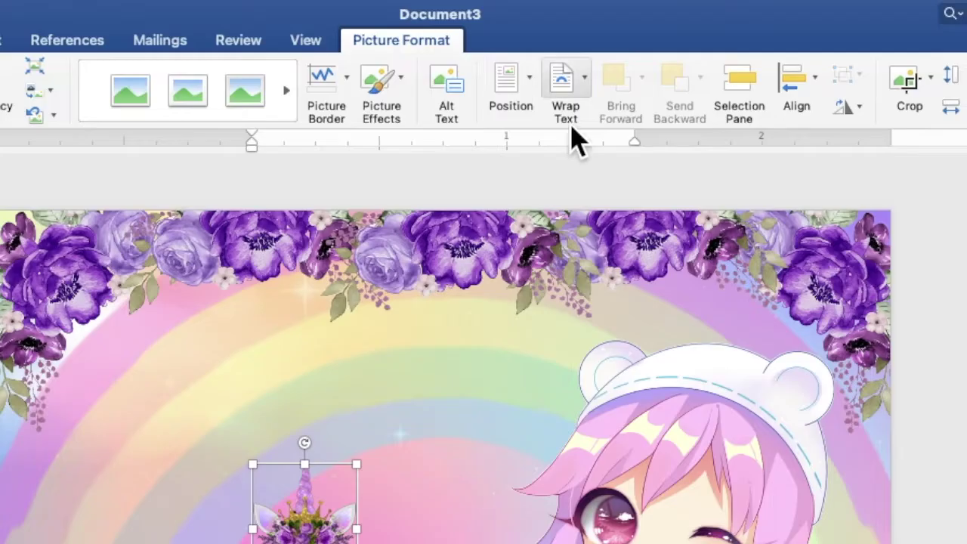
pyautogui.click(560, 42)
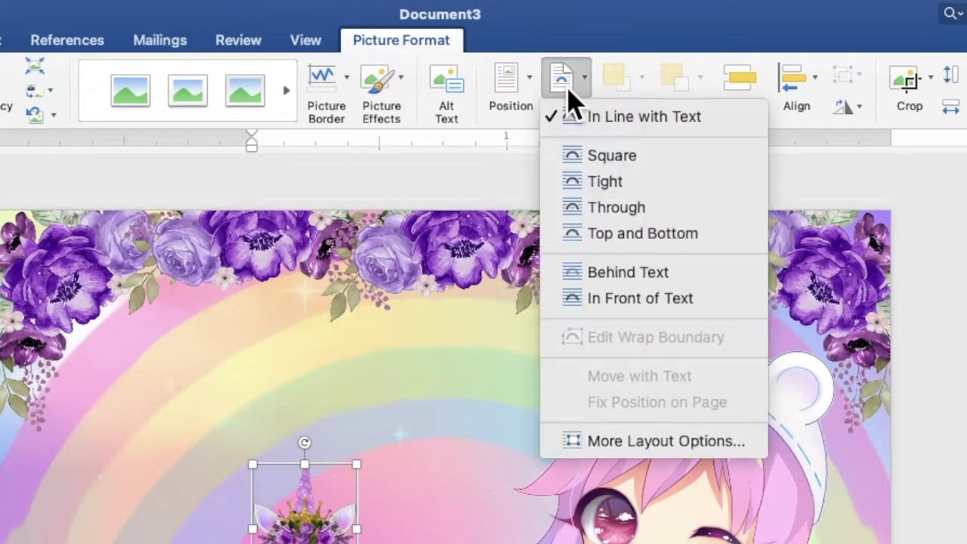
pyautogui.click(614, 277)
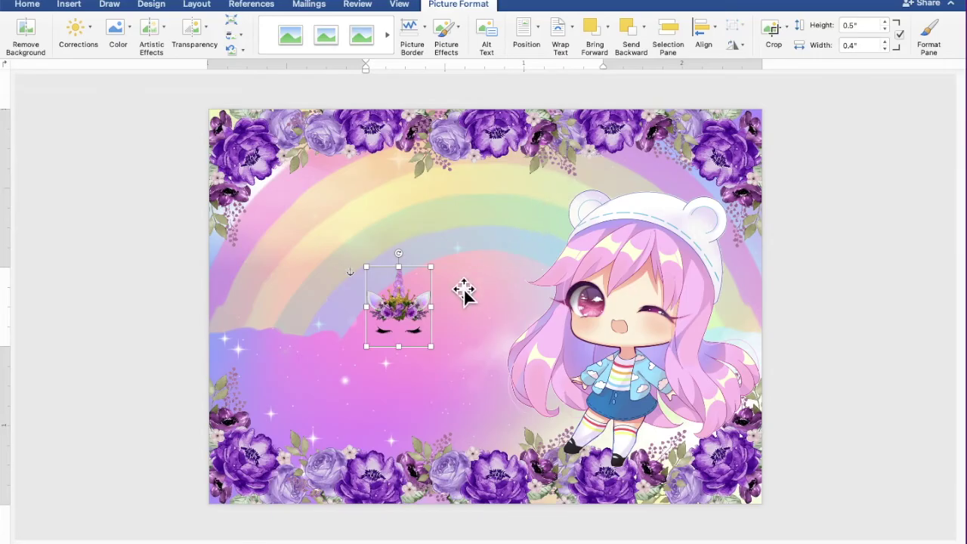
# Enlarge the unicorn head to about 1" x 0.81" and place it over the rainbow, left of the chibi
pyautogui.moveTo(412, 305); pyautogui.dragTo(368, 245)
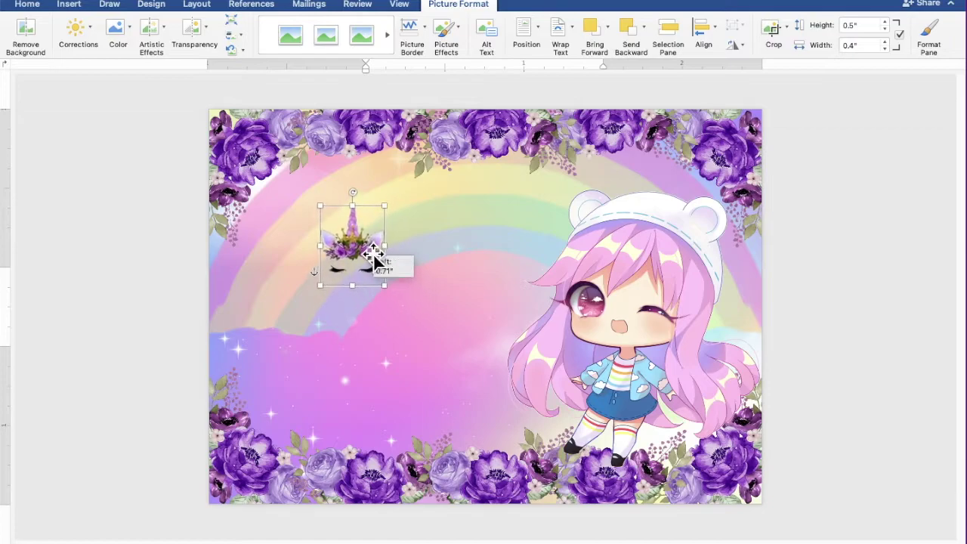
pyautogui.moveTo(392, 295); pyautogui.dragTo(453, 365)
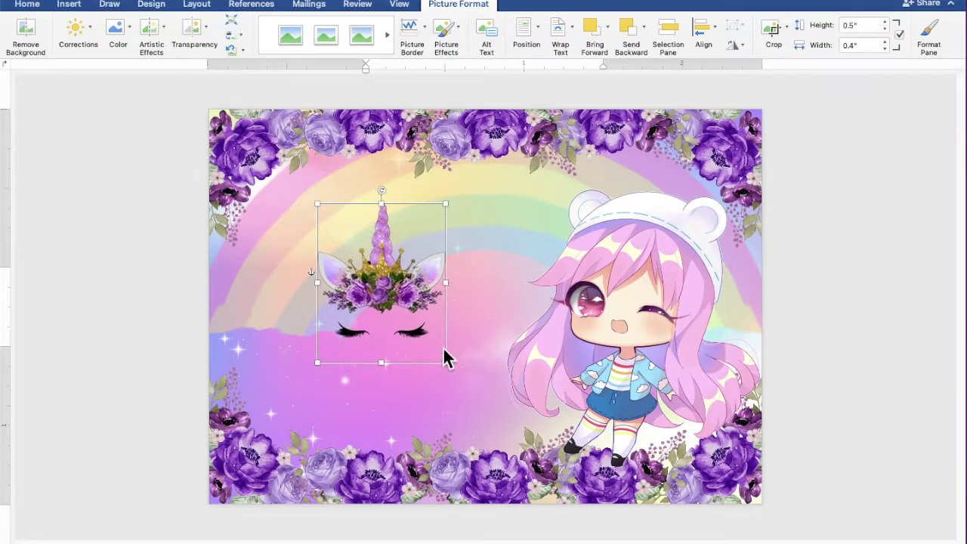
pyautogui.moveTo(419, 299); pyautogui.dragTo(406, 292)
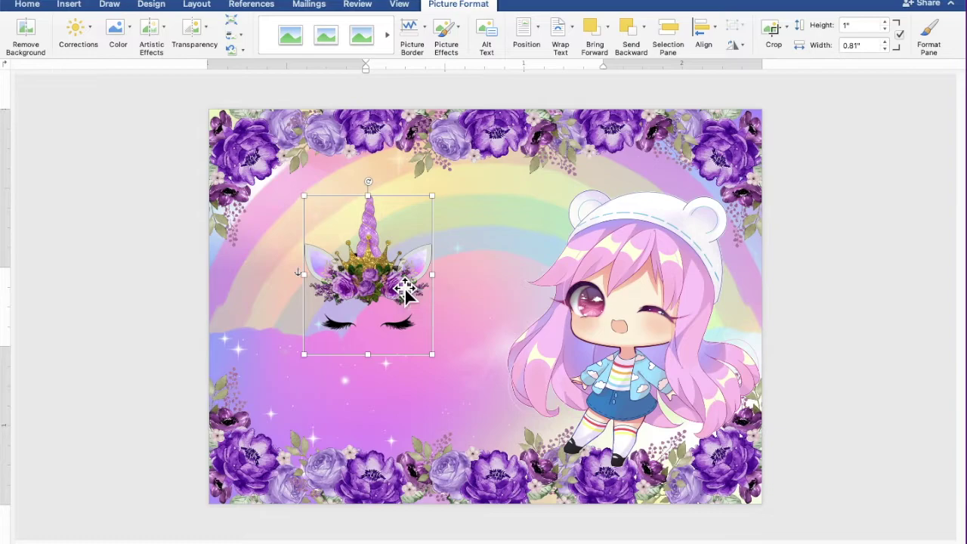
pyautogui.click(843, 509)
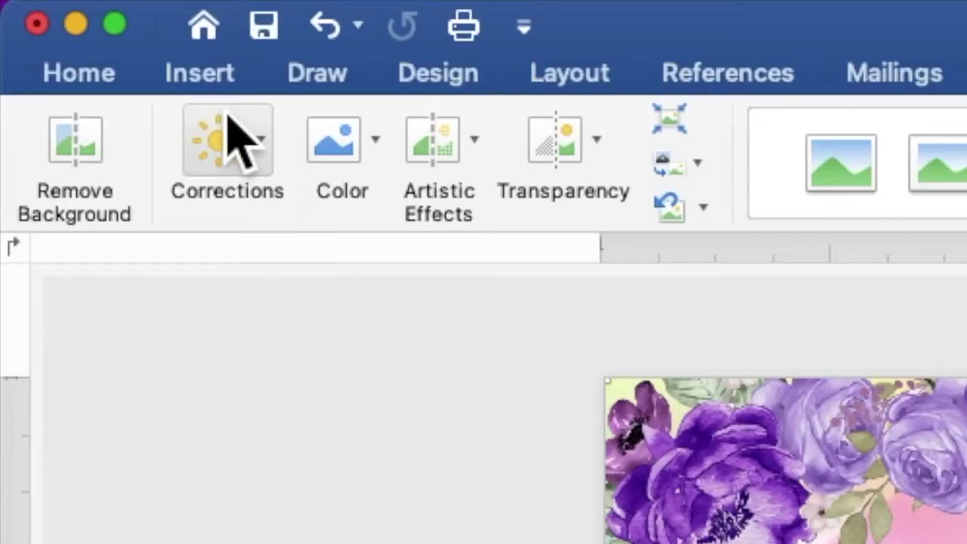
# Draw a rectangle shape below the unicorn horn on the banner's left side
pyautogui.click(69, 7)
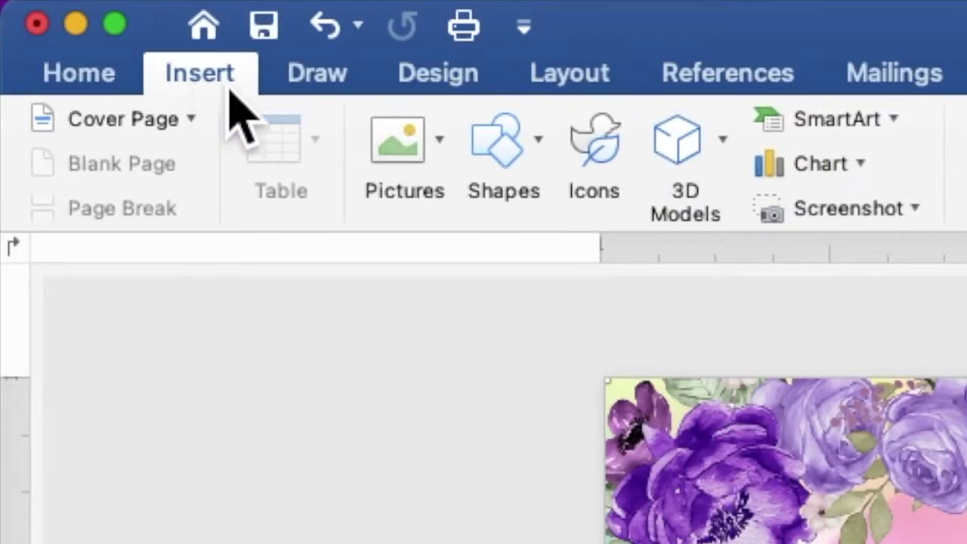
pyautogui.click(502, 155)
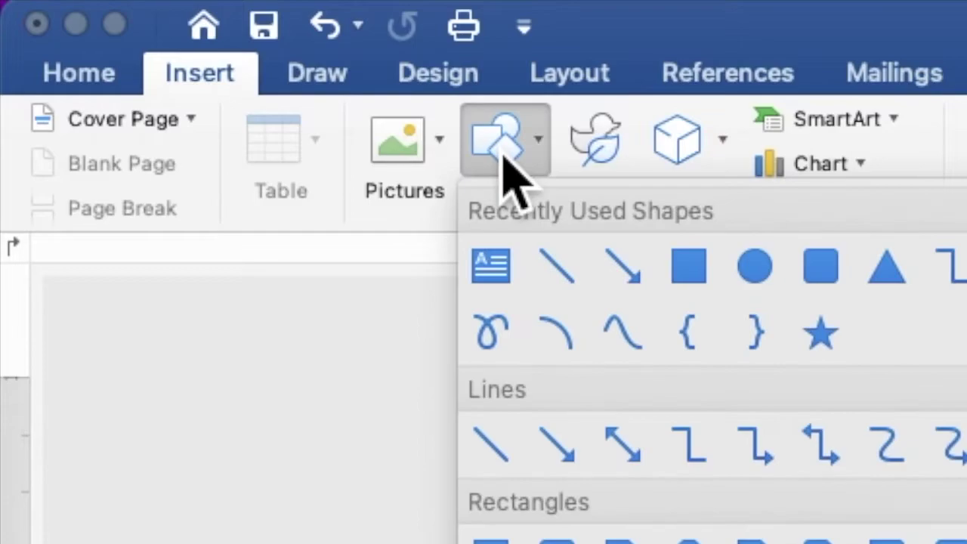
pyautogui.click(694, 281)
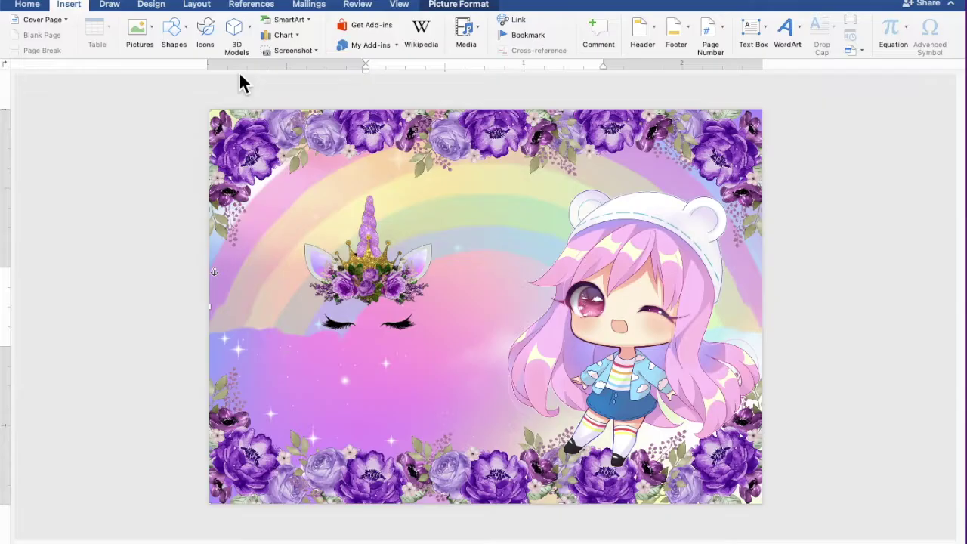
pyautogui.moveTo(247, 317); pyautogui.dragTo(504, 405)
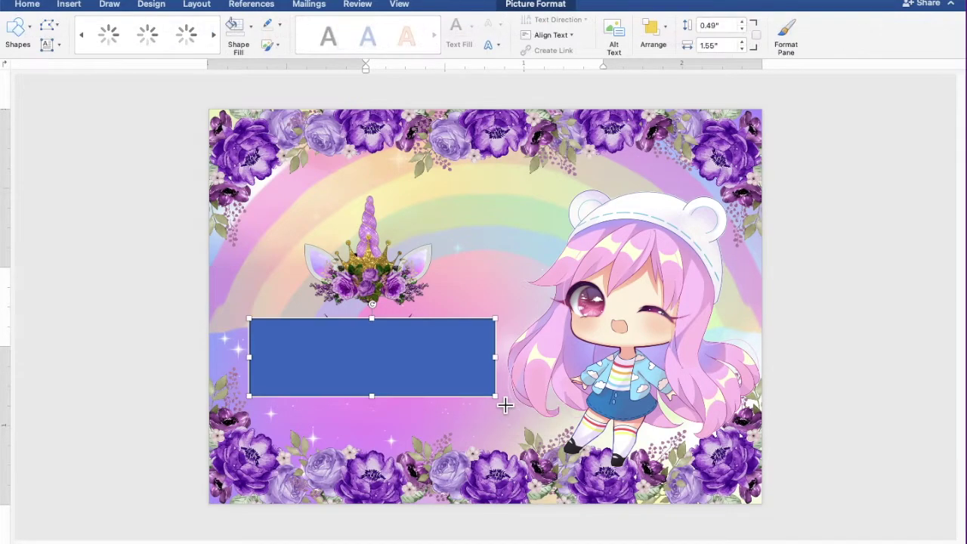
# Add text to the rectangle, type the celebrant's full name, and select it
pyautogui.rightClick(409, 363)
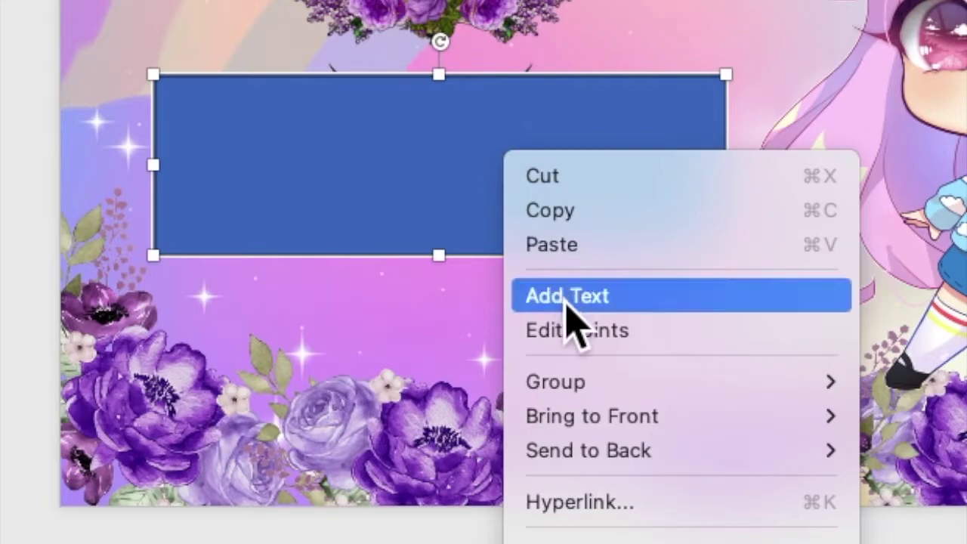
pyautogui.click(566, 302)
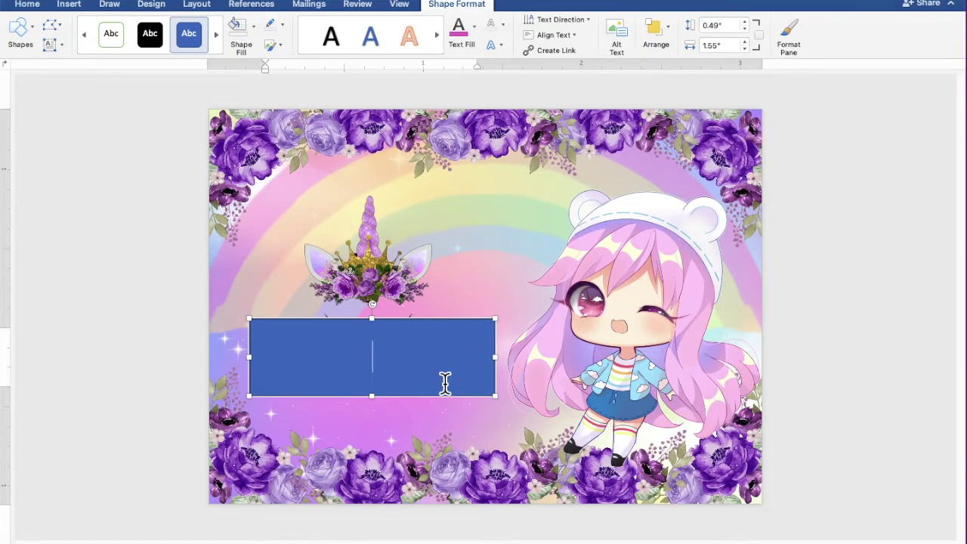
pyautogui.scroll(3, 445, 383)
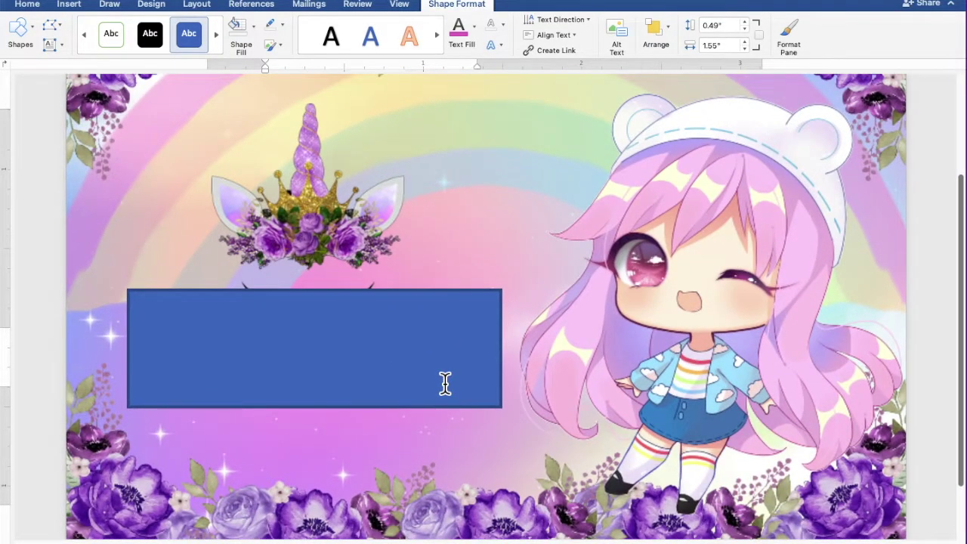
pyautogui.write('C')
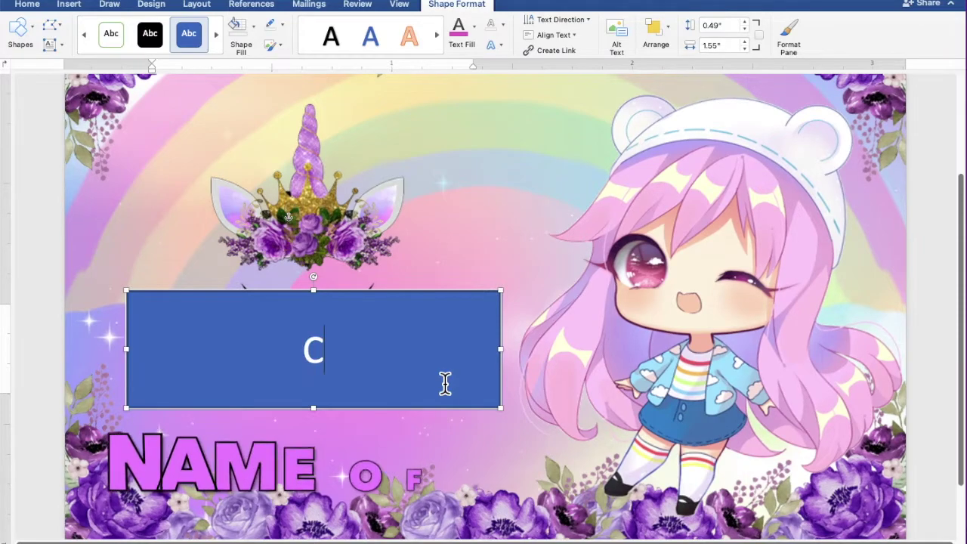
pyautogui.write('assy Soriano')
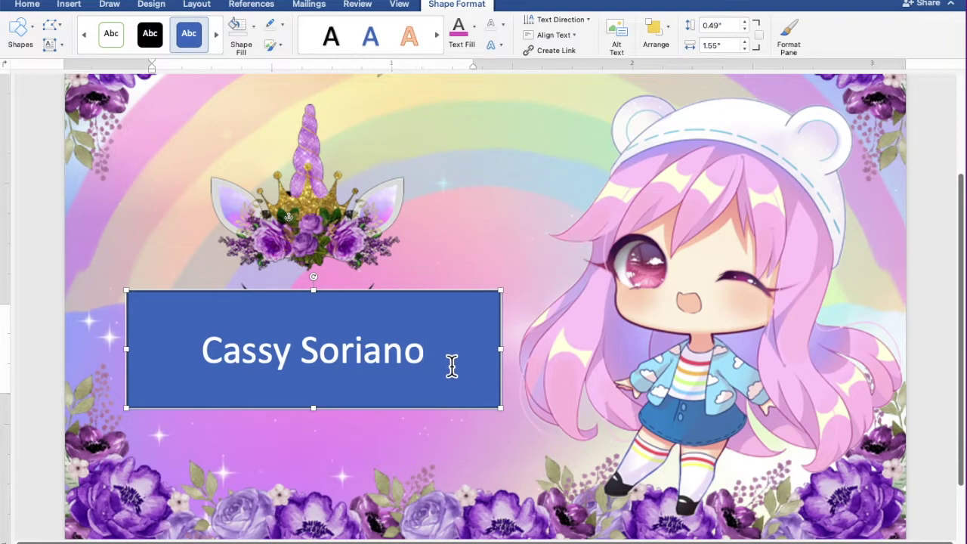
pyautogui.moveTo(459, 365); pyautogui.dragTo(251, 365)
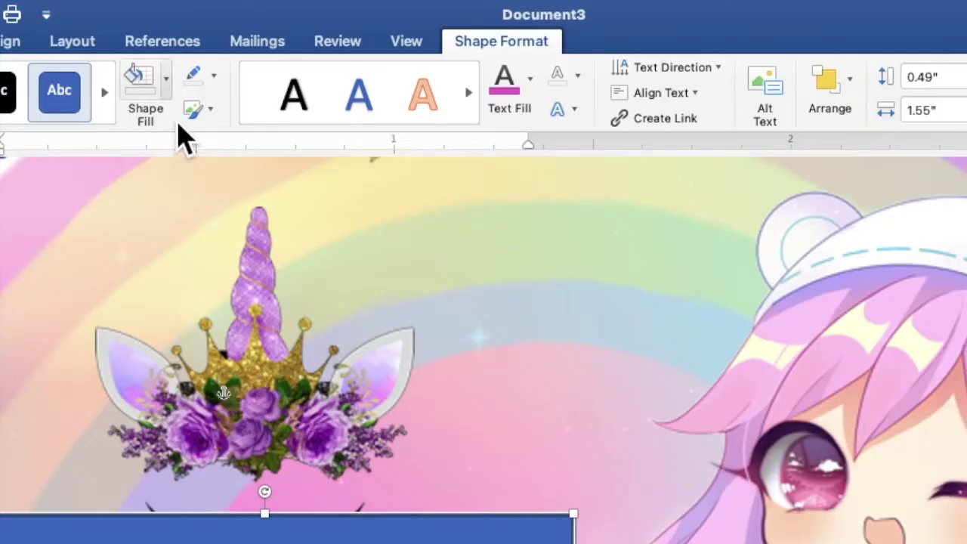
# Give the name box No Fill and No Outline
pyautogui.click(253, 25)
pyautogui.click(189, 140)
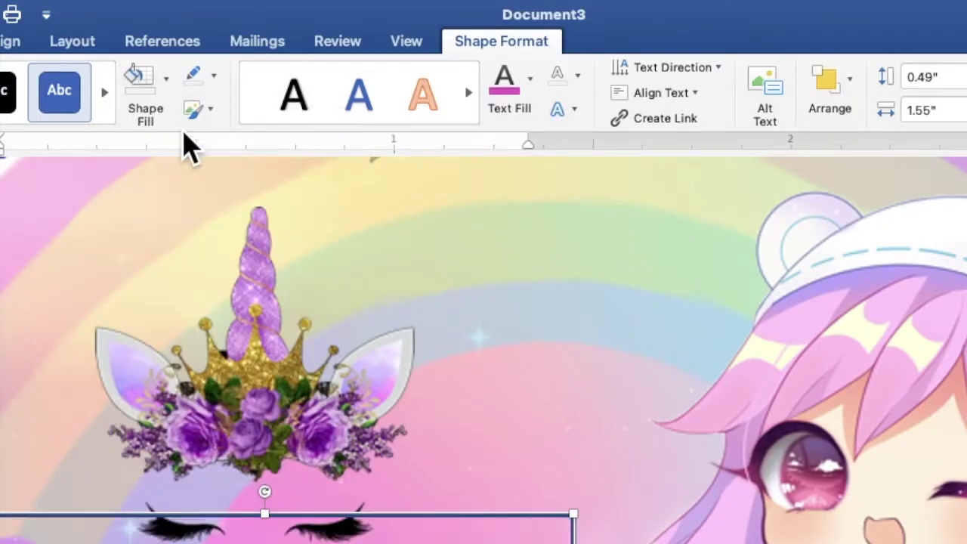
pyautogui.click(214, 76)
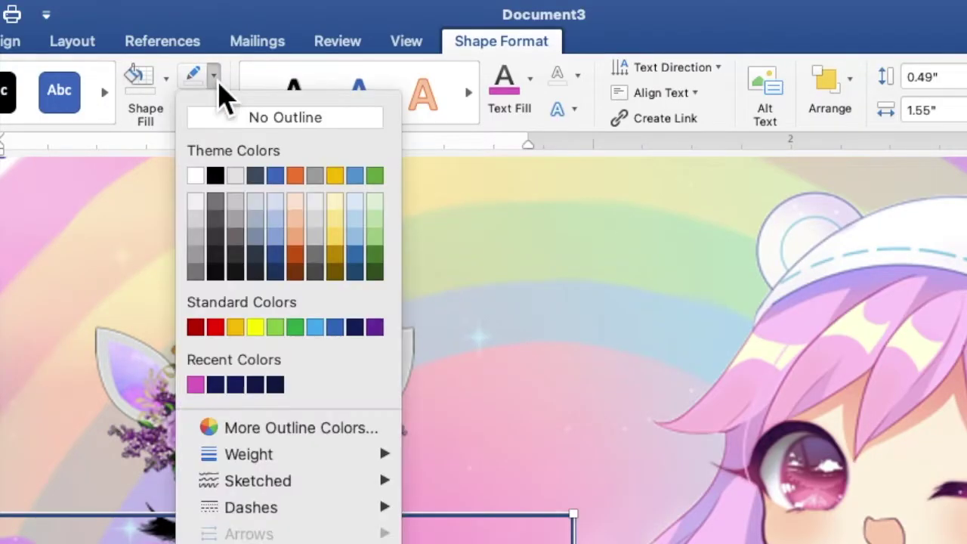
pyautogui.click(235, 121)
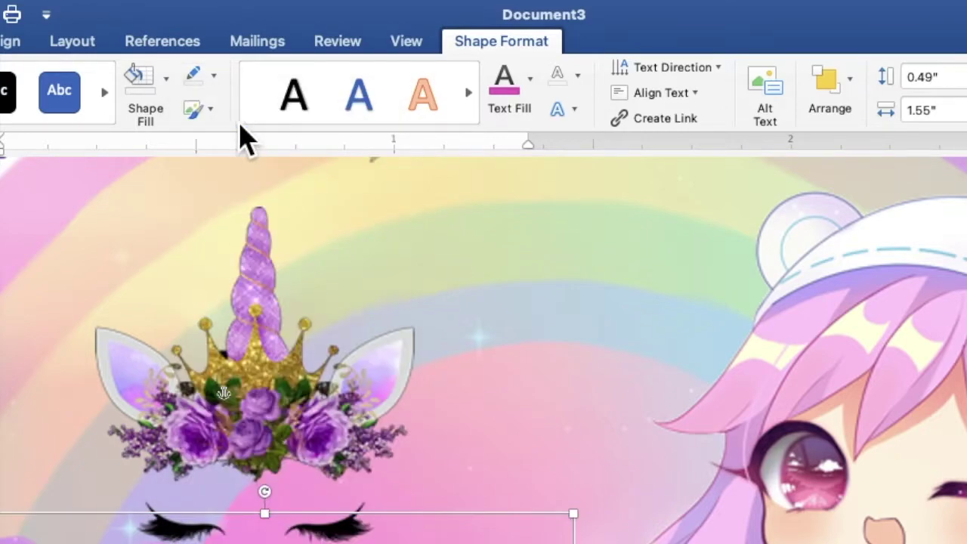
# Colour the name text pink and add a white glow effect
pyautogui.click(530, 81)
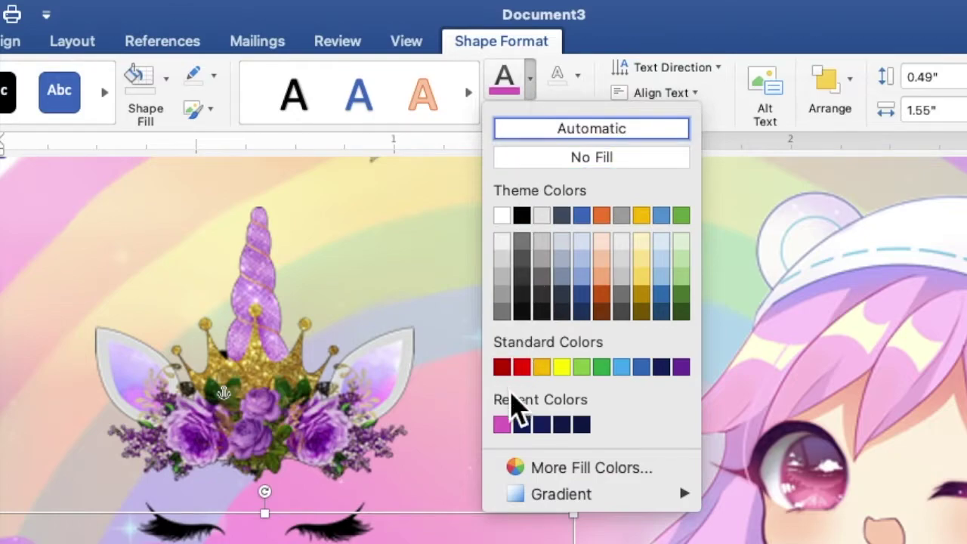
pyautogui.click(501, 424)
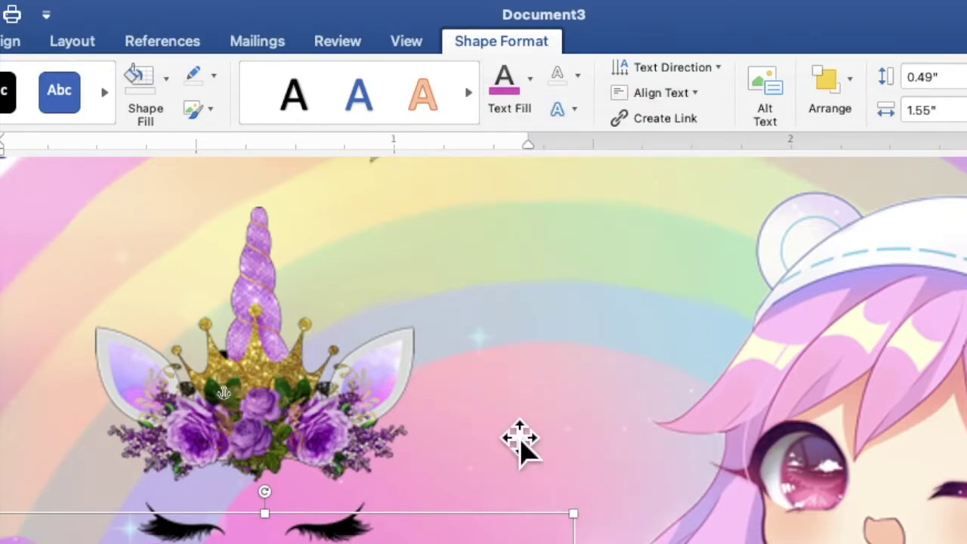
pyautogui.click(573, 111)
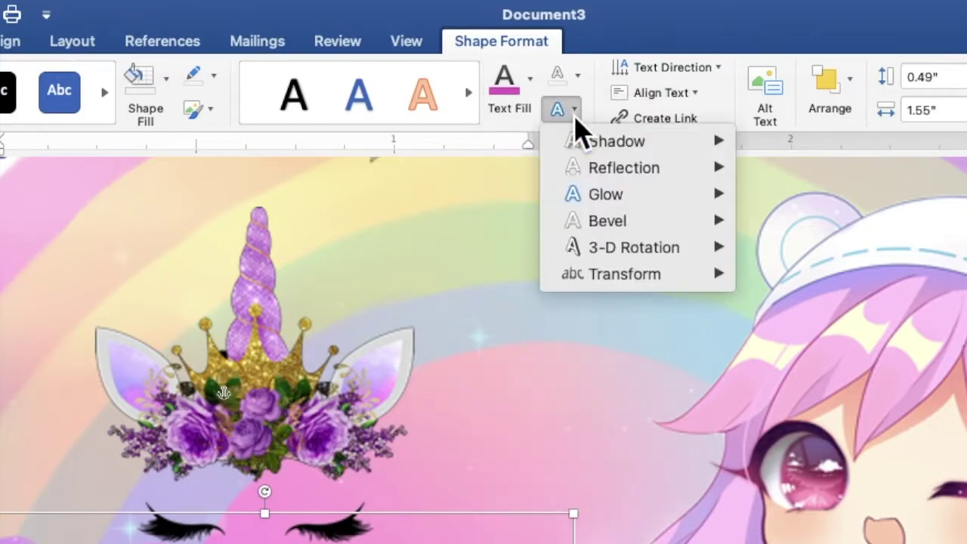
pyautogui.moveTo(611, 207)
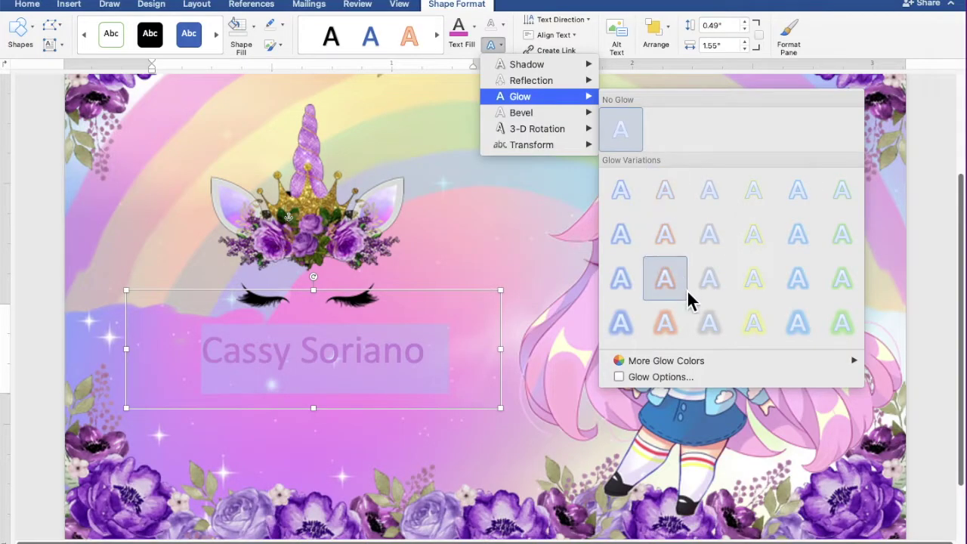
pyautogui.moveTo(701, 360)
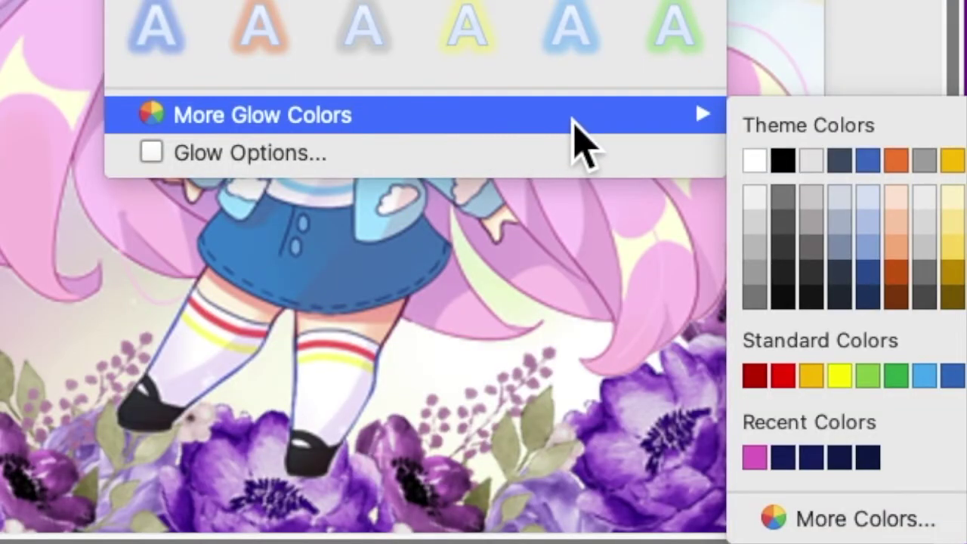
pyautogui.click(759, 168)
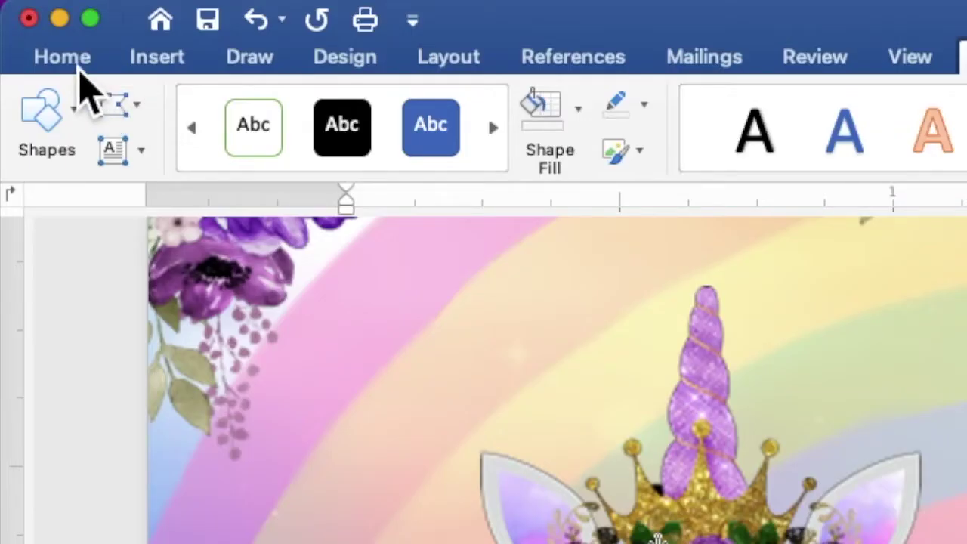
# Set the name's font to Ballpark at size 20
pyautogui.click(34, 8)
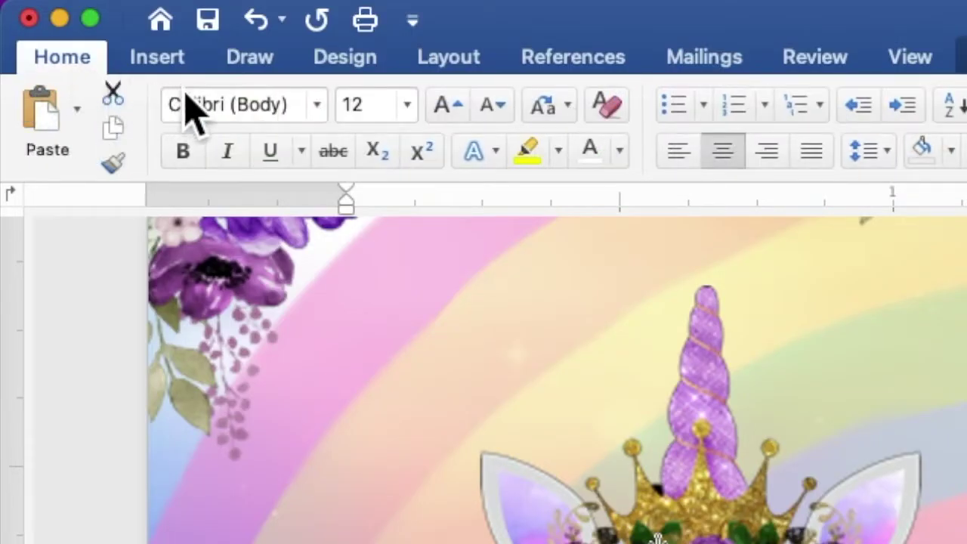
pyautogui.click(317, 106)
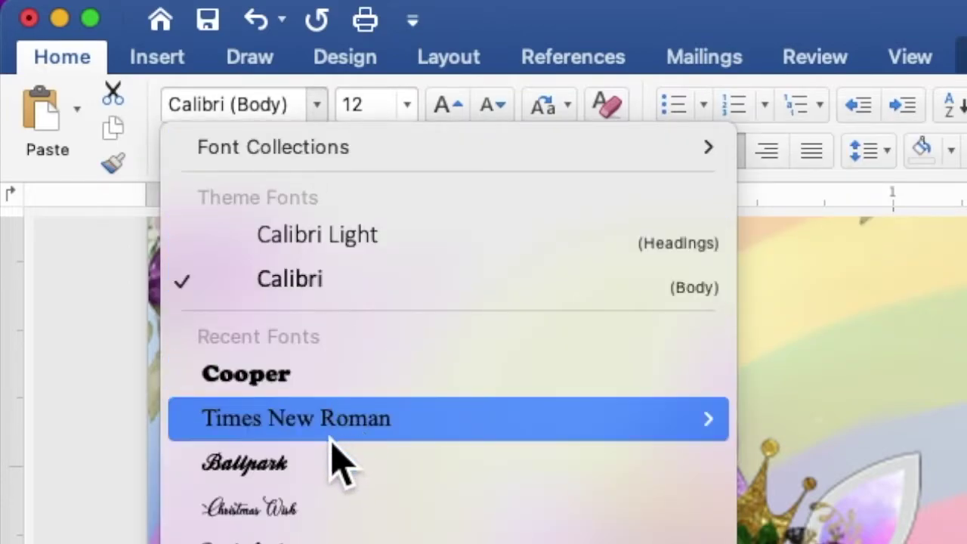
pyautogui.click(337, 480)
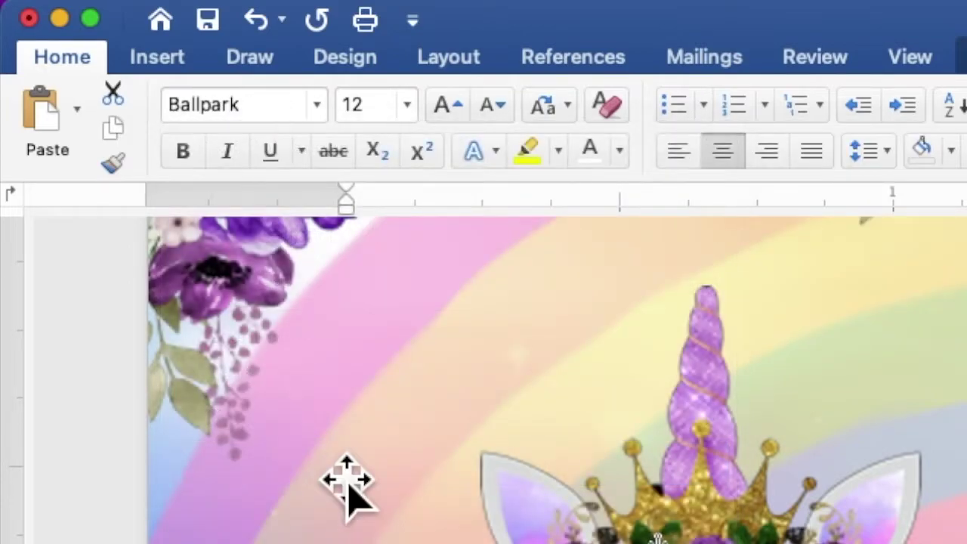
pyautogui.click(351, 105)
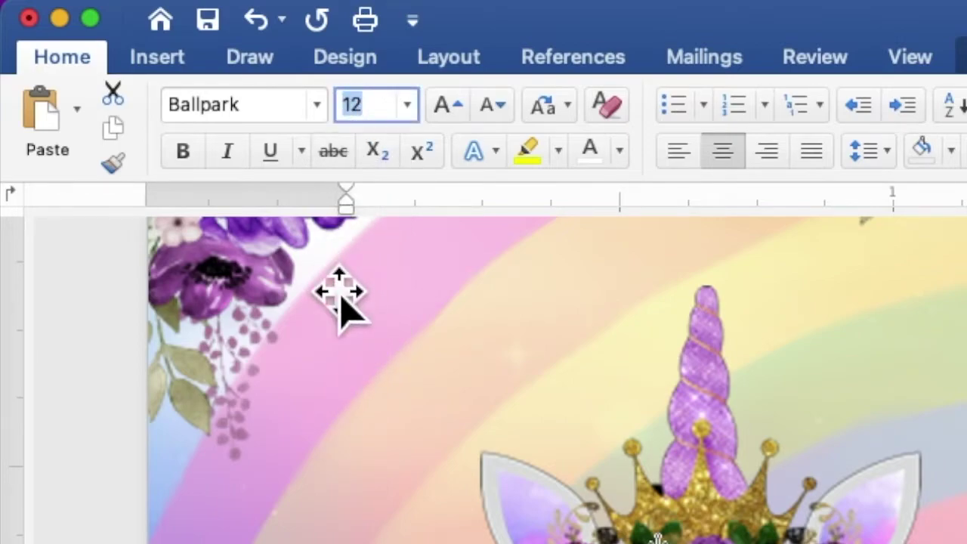
pyautogui.write('20')
pyautogui.press('Return')
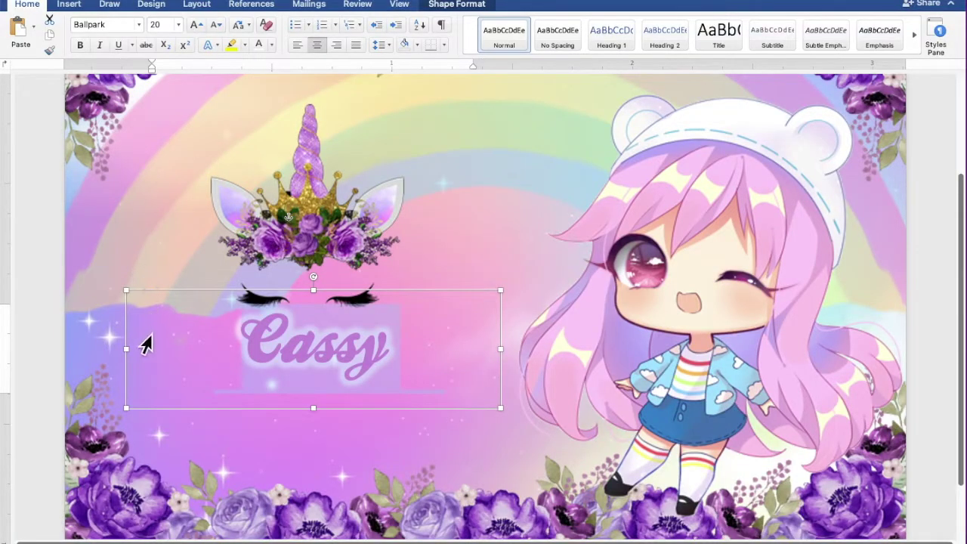
# Widen and reposition the name box to about 1.78" x 0.46" so the name fits on one line
pyautogui.moveTo(139, 362); pyautogui.dragTo(79, 355)
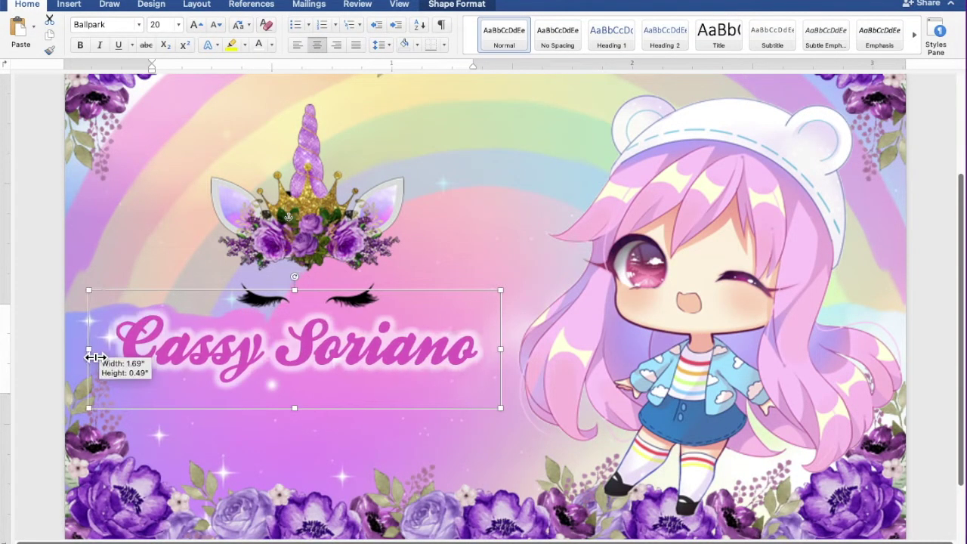
pyautogui.moveTo(280, 354); pyautogui.dragTo(297, 352)
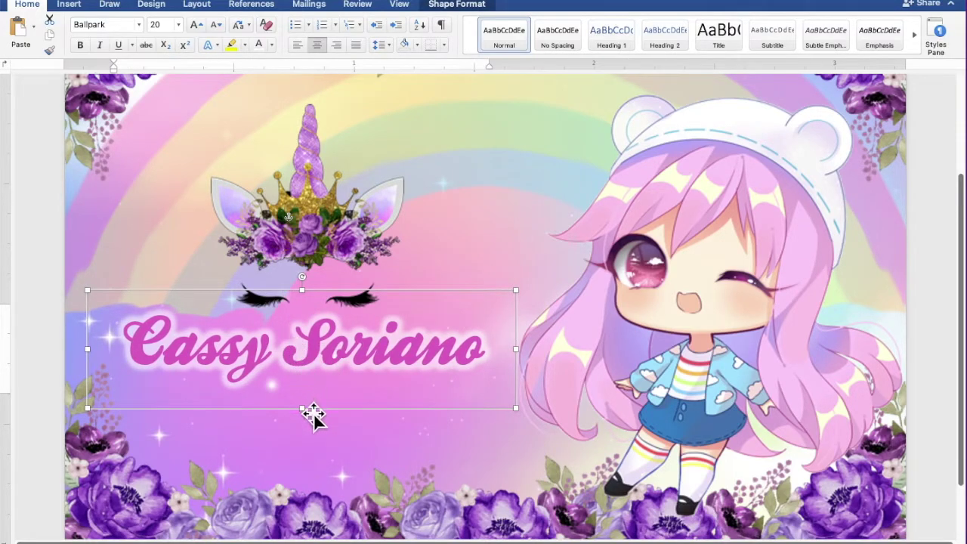
pyautogui.moveTo(313, 410); pyautogui.dragTo(312, 408)
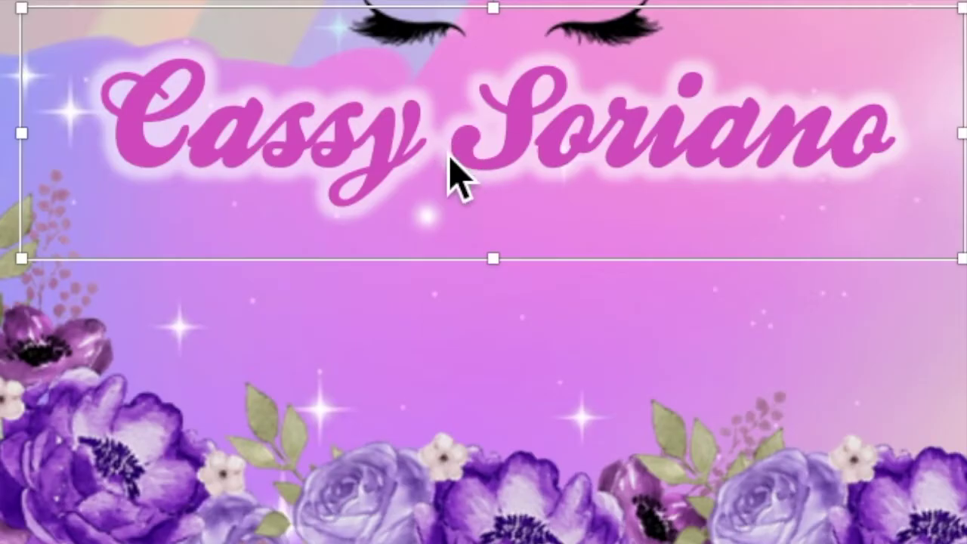
# Copy and paste the name text box, moving the duplicate below the name
pyautogui.rightClick(291, 367)
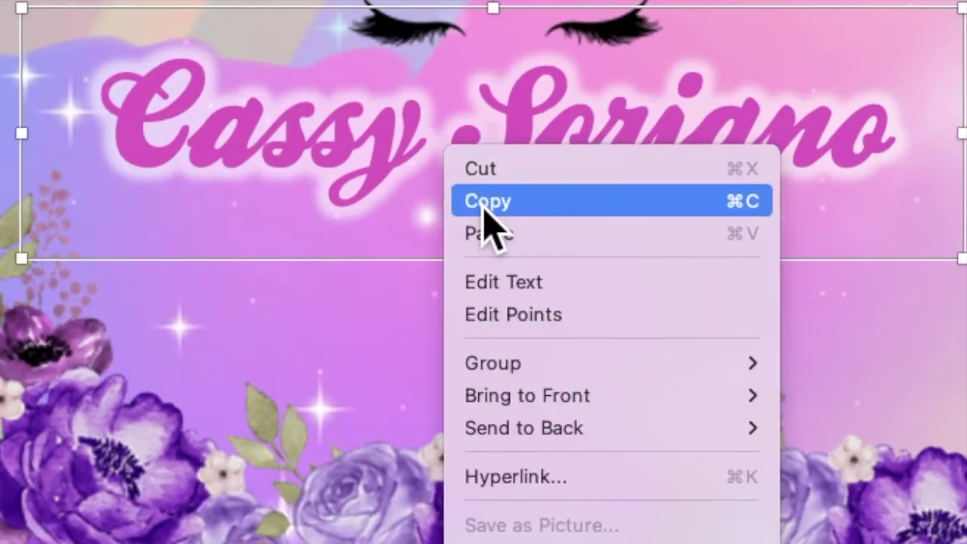
pyautogui.click(484, 209)
pyautogui.rightClick(451, 145)
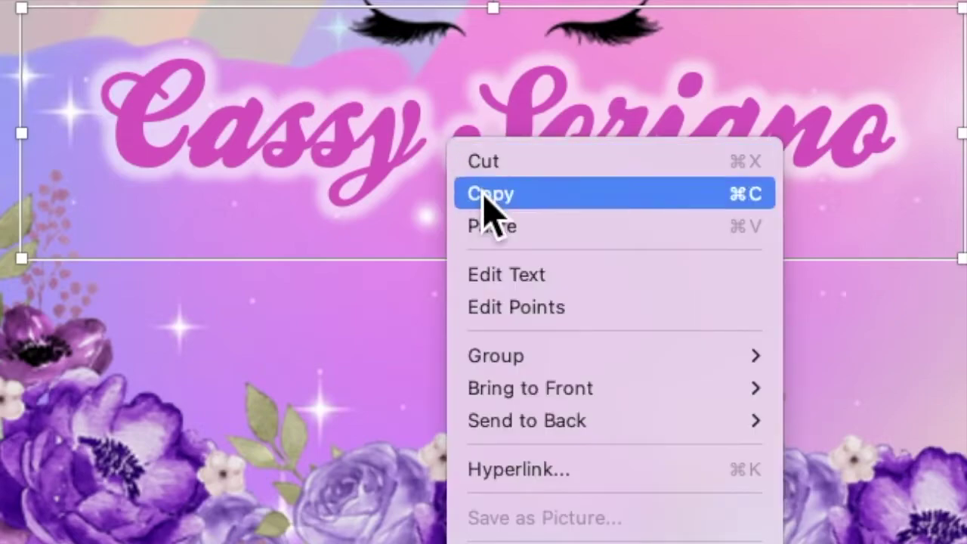
pyautogui.click(472, 226)
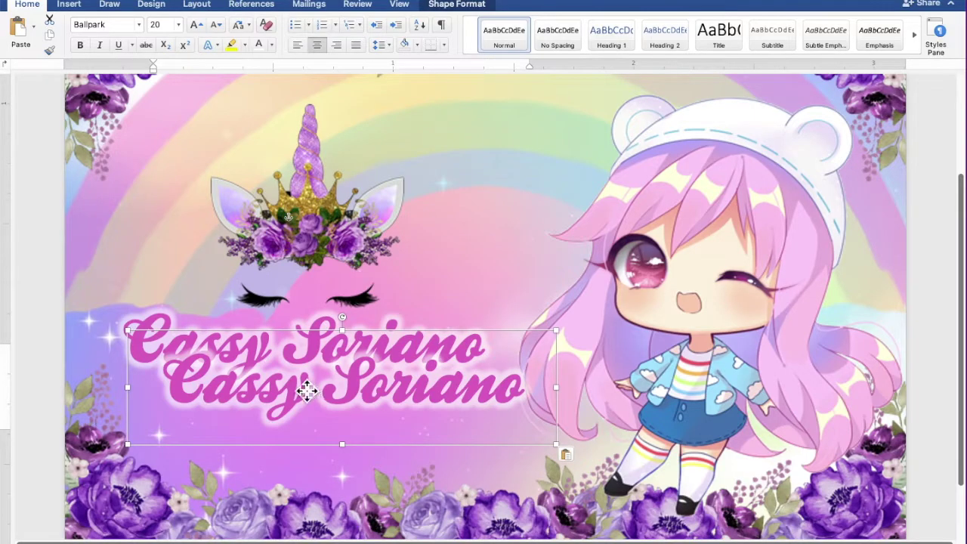
pyautogui.moveTo(306, 390); pyautogui.dragTo(280, 428)
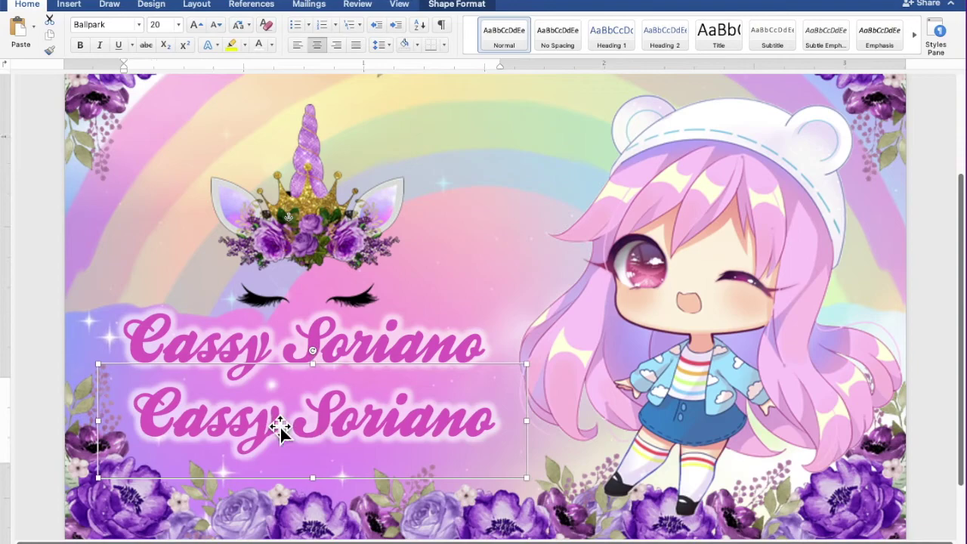
# Replace the duplicate's text with '1st Birthday' and select that line
pyautogui.moveTo(500, 428); pyautogui.dragTo(208, 405)
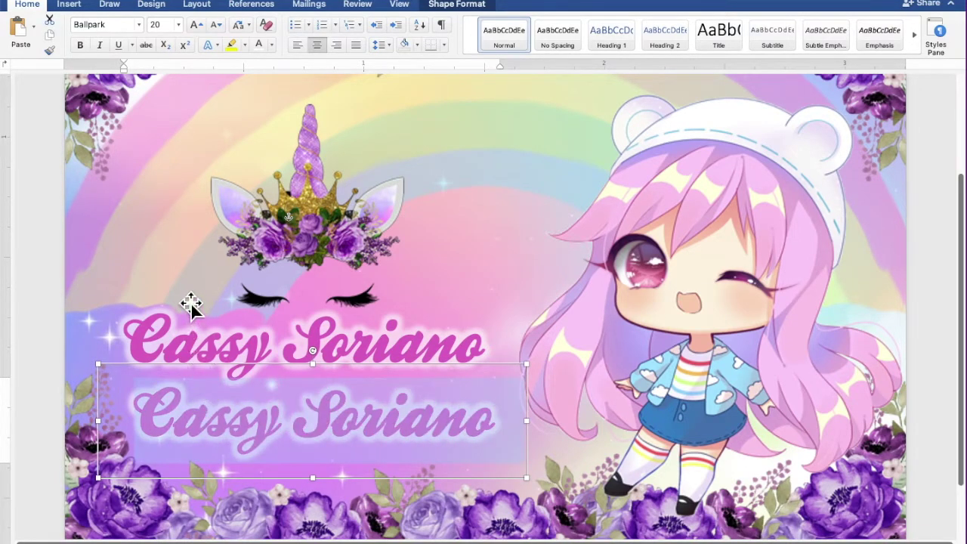
pyautogui.write('1st')
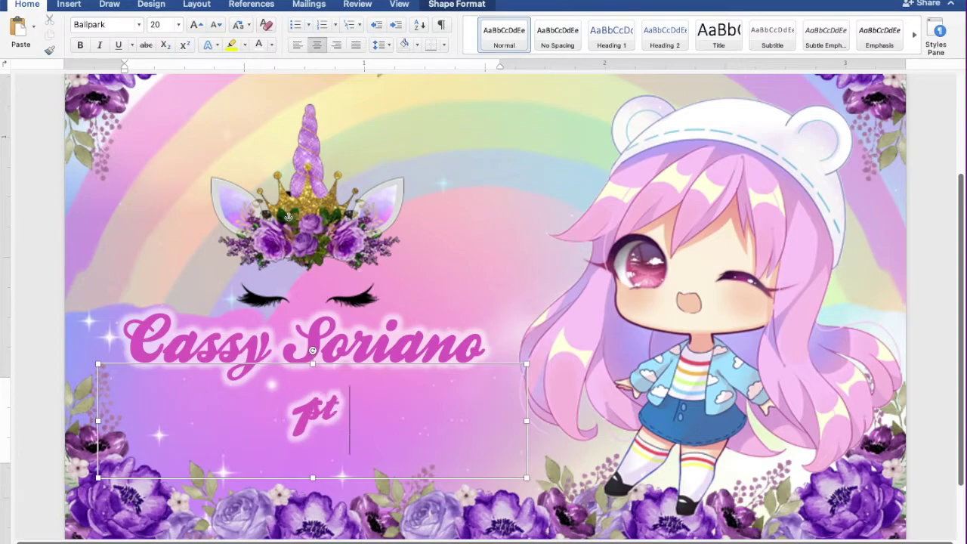
pyautogui.write(' Birthday')
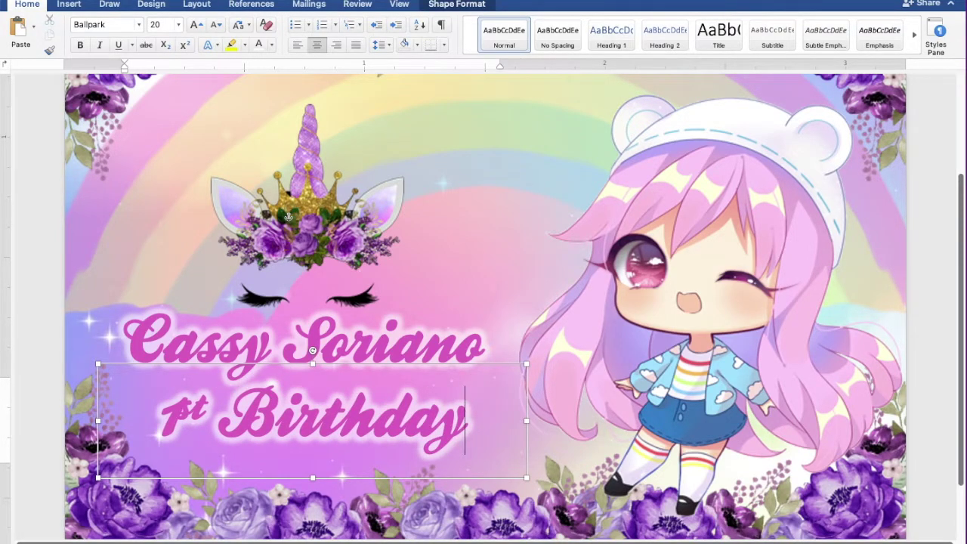
pyautogui.click(183, 418)
pyautogui.hotkey('ctrl', 'z')
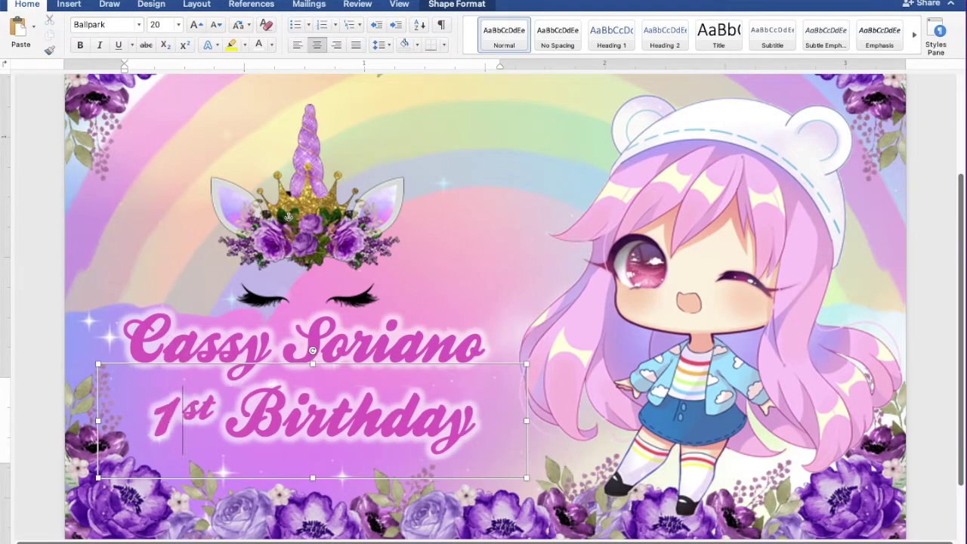
pyautogui.moveTo(498, 447); pyautogui.dragTo(162, 425)
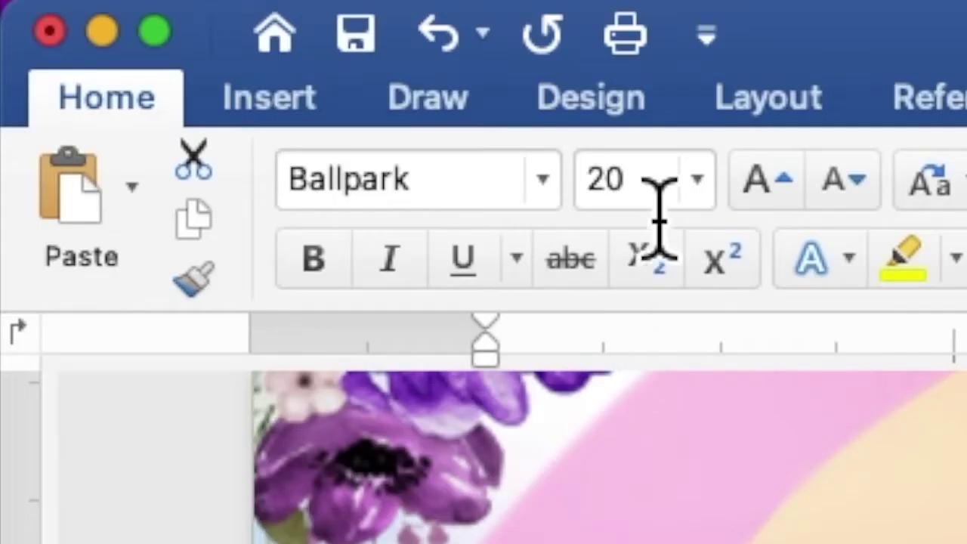
# Set '1st Birthday' to font size 15 and fit its box snugly under the name
pyautogui.click(155, 26)
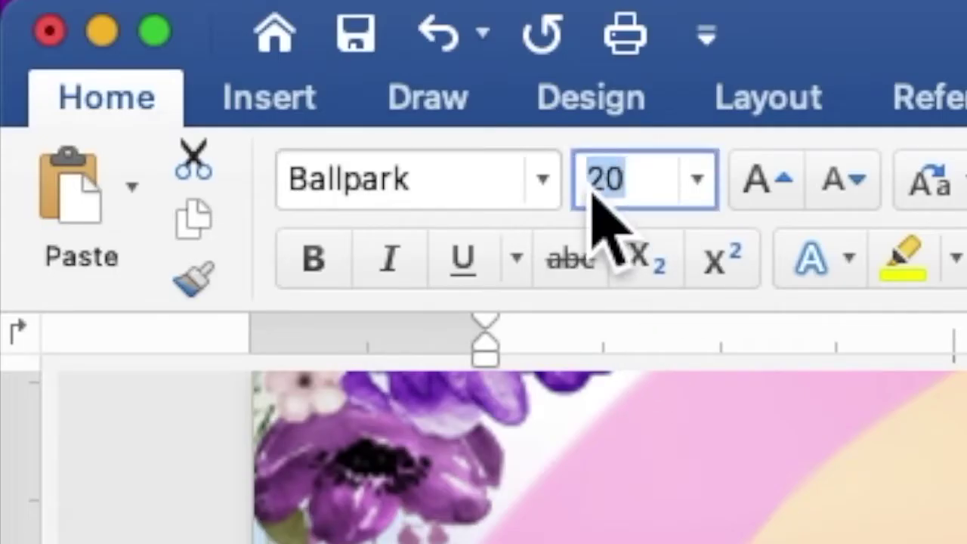
pyautogui.write('15')
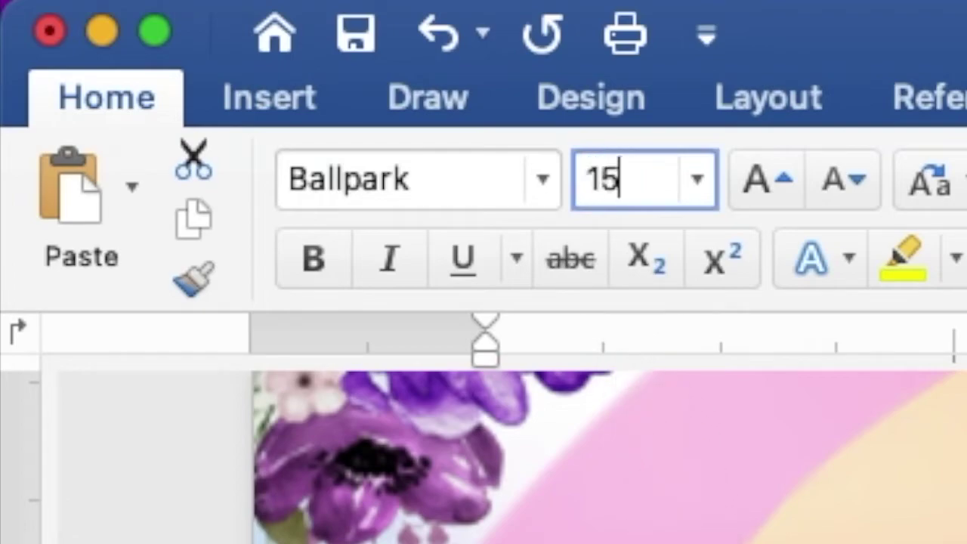
pyautogui.press('Return')
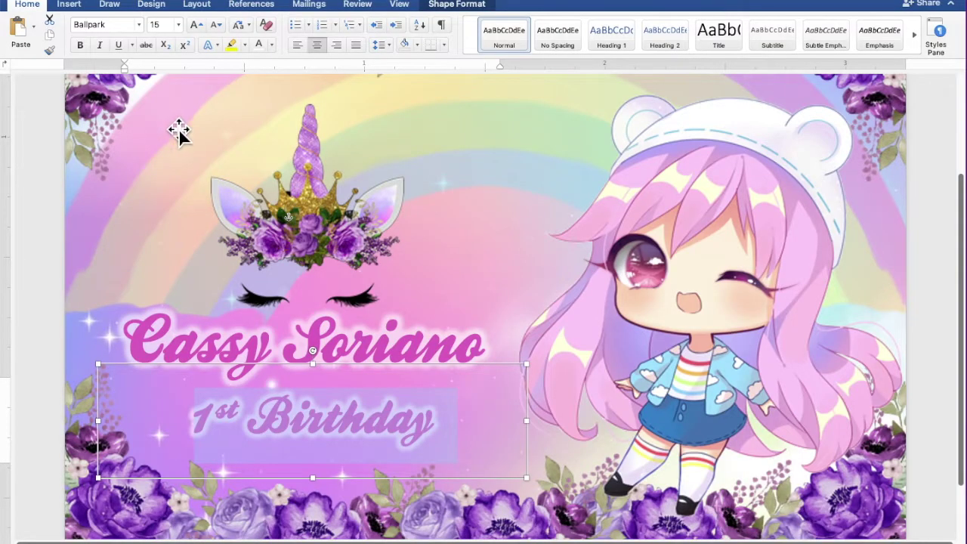
pyautogui.click(516, 383)
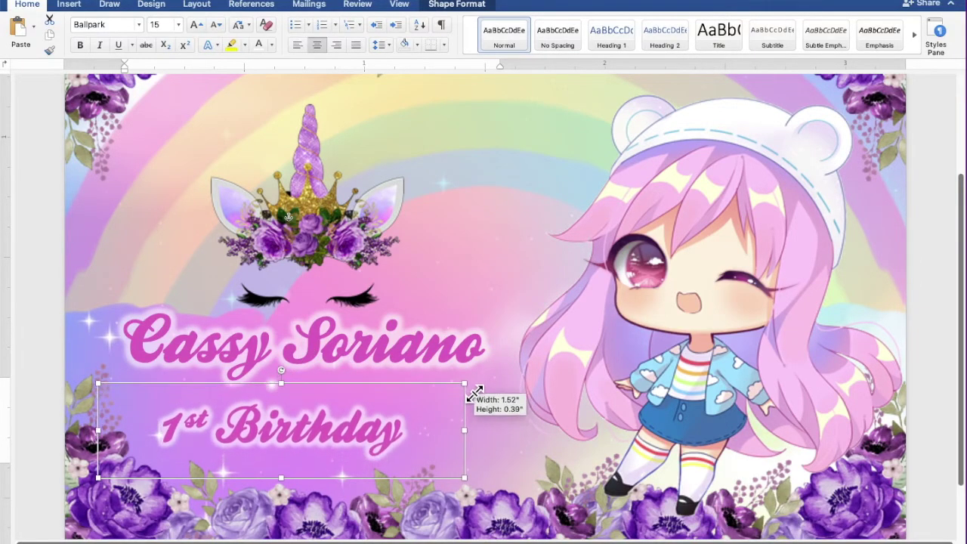
pyautogui.moveTo(516, 383); pyautogui.dragTo(453, 403)
pyautogui.moveTo(360, 440); pyautogui.dragTo(384, 424)
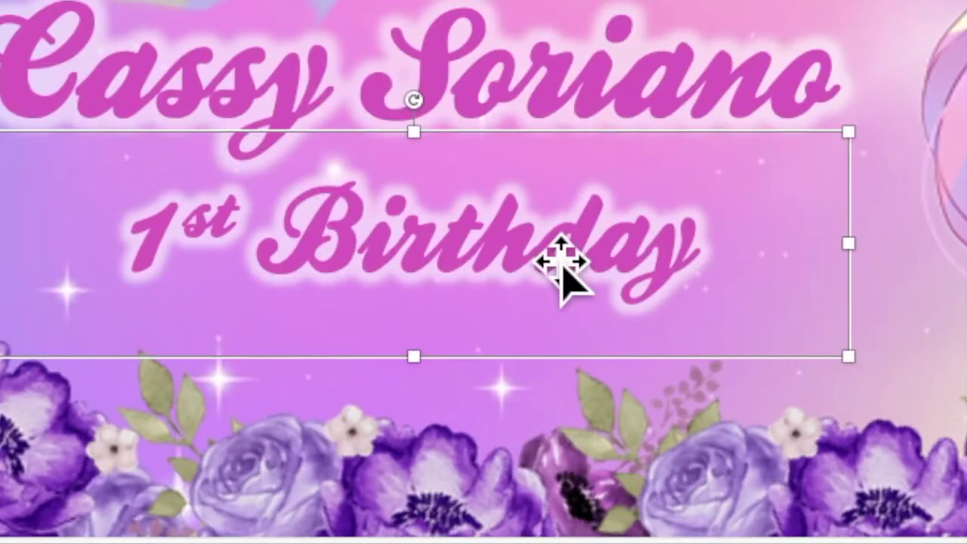
# Copy and paste the 1st Birthday box, placing the copy just below it
pyautogui.rightClick(560, 265)
pyautogui.click(589, 223)
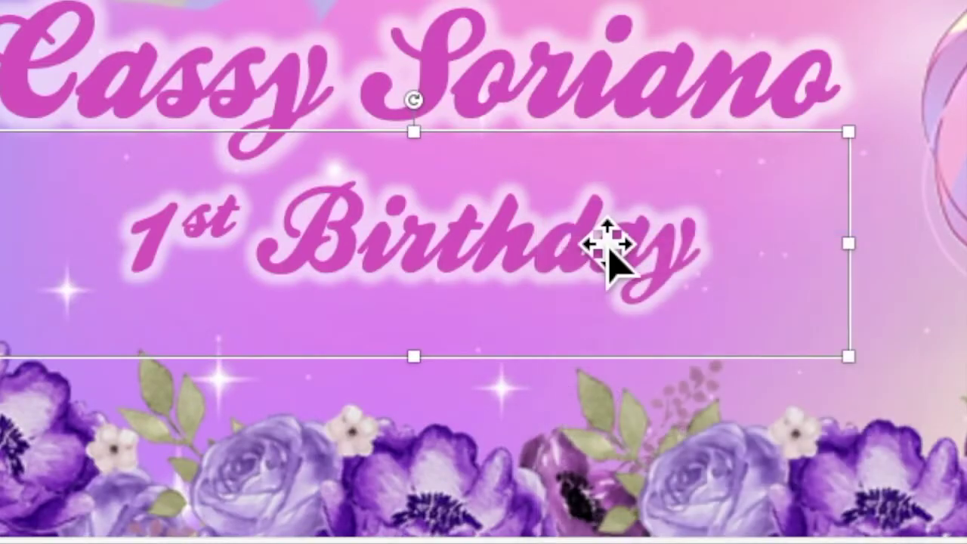
pyautogui.rightClick(518, 254)
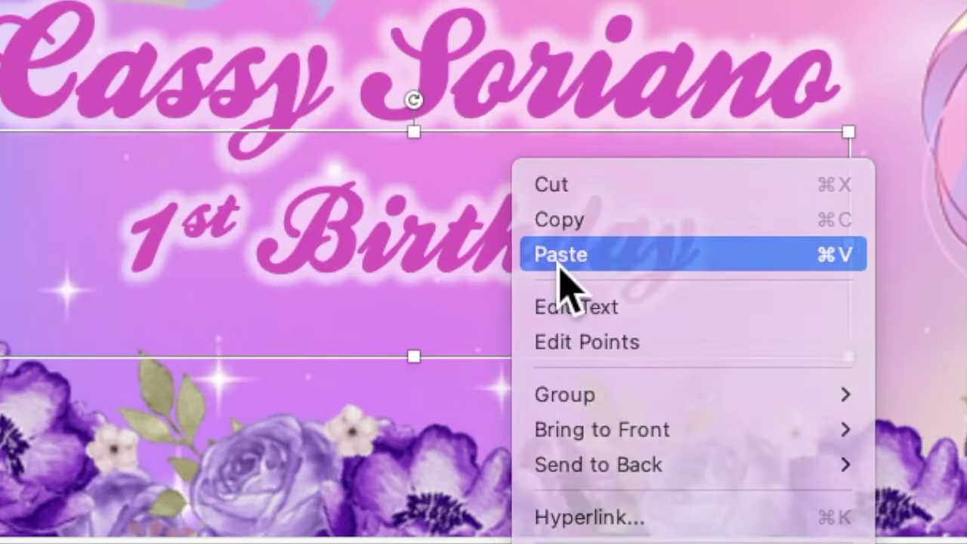
pyautogui.click(560, 262)
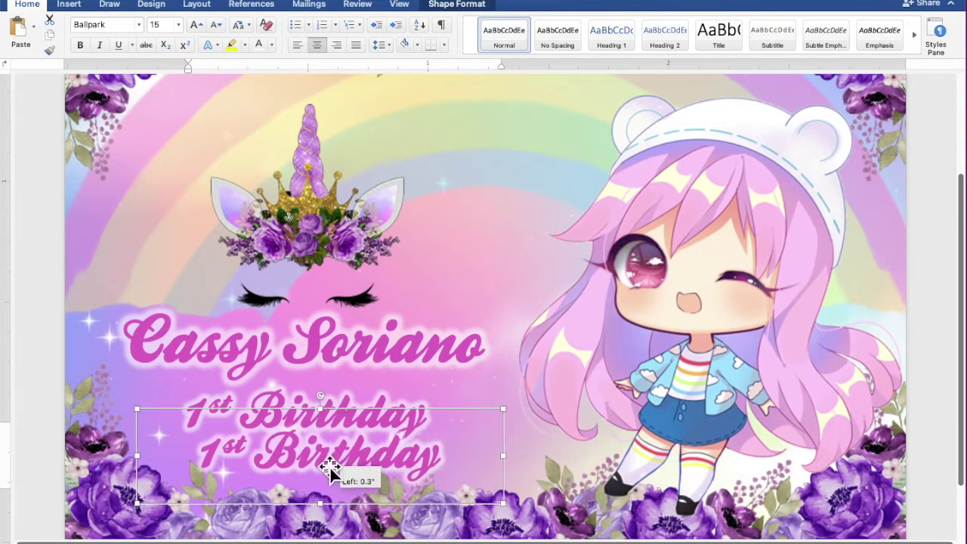
pyautogui.moveTo(362, 463); pyautogui.dragTo(312, 470)
# Replace the pasted copy's text with the date 08.21.2022 and select it
pyautogui.click(311, 462)
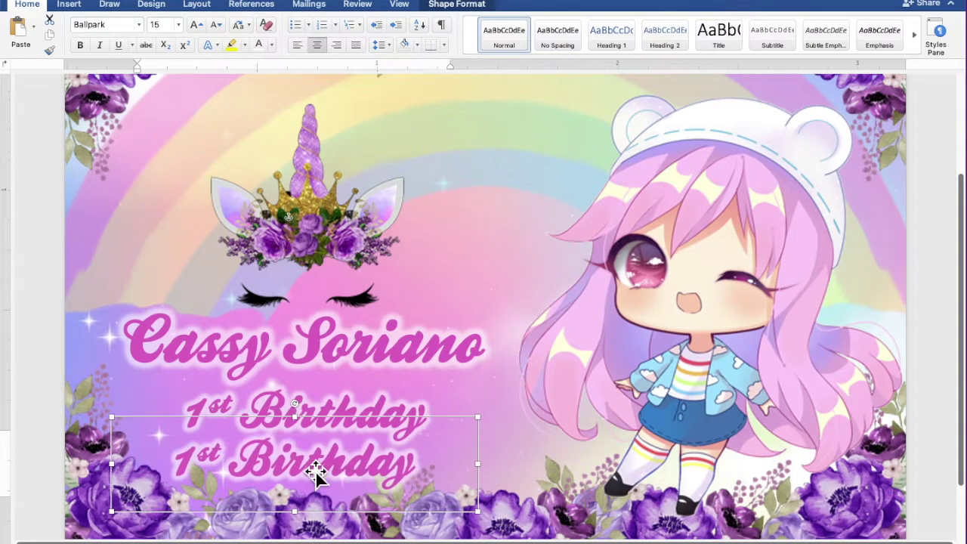
pyautogui.moveTo(413, 473); pyautogui.dragTo(164, 477)
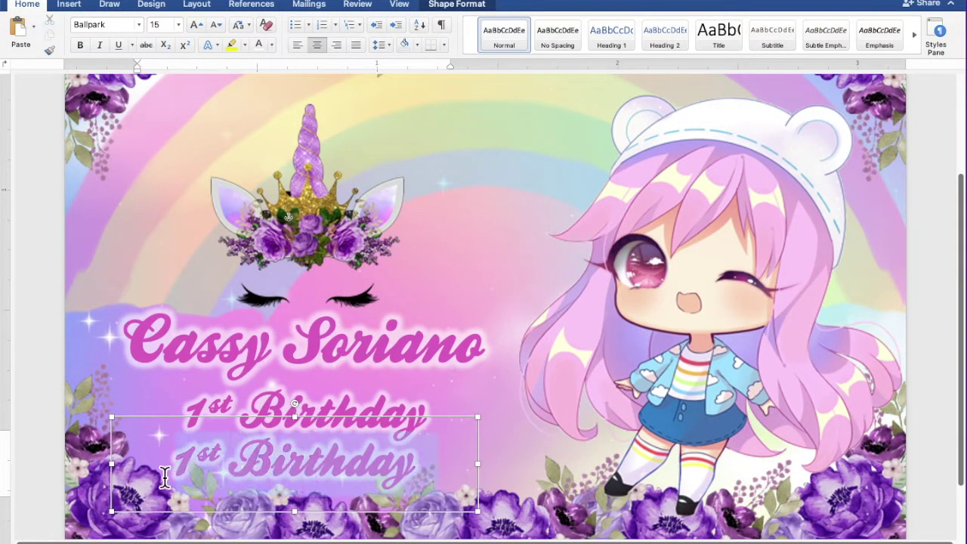
pyautogui.write('0')
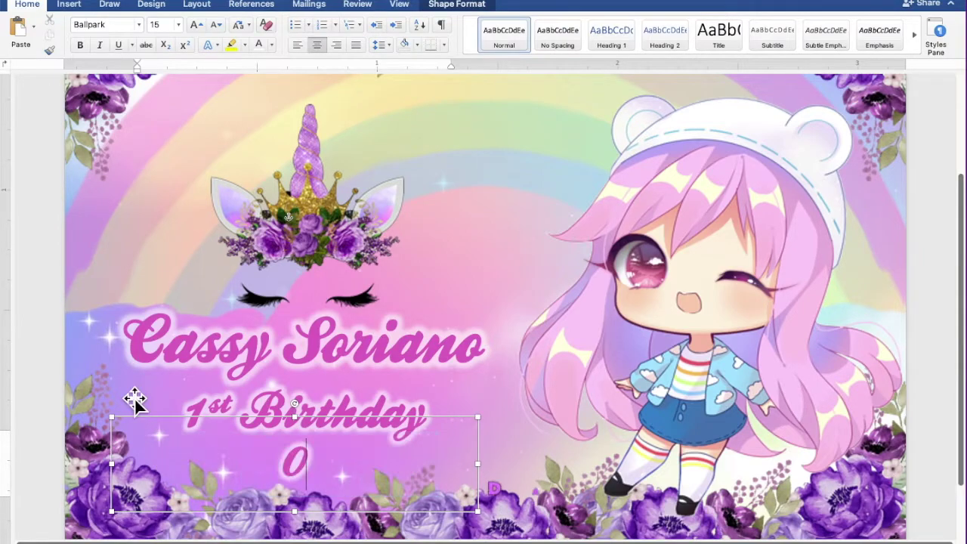
pyautogui.write('8.21.2022')
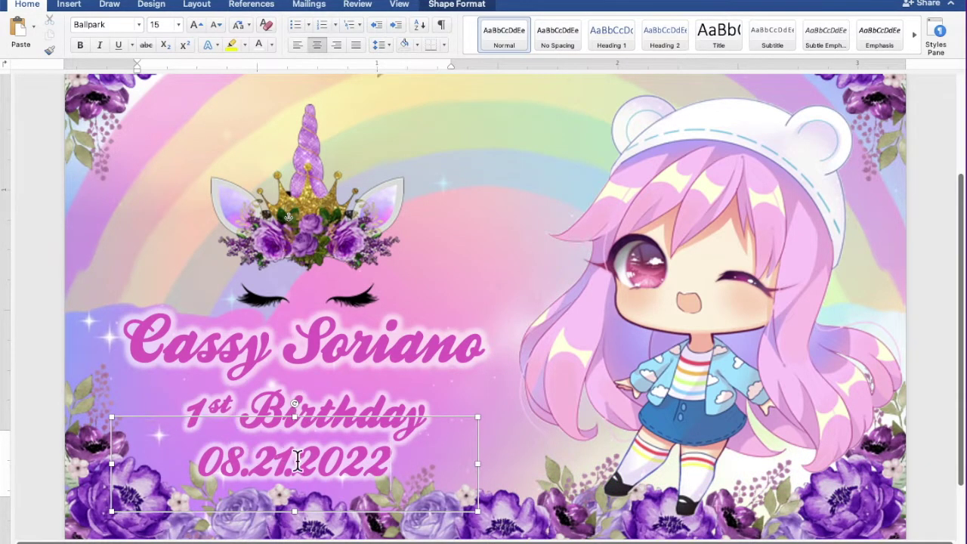
pyautogui.moveTo(399, 476); pyautogui.dragTo(202, 478)
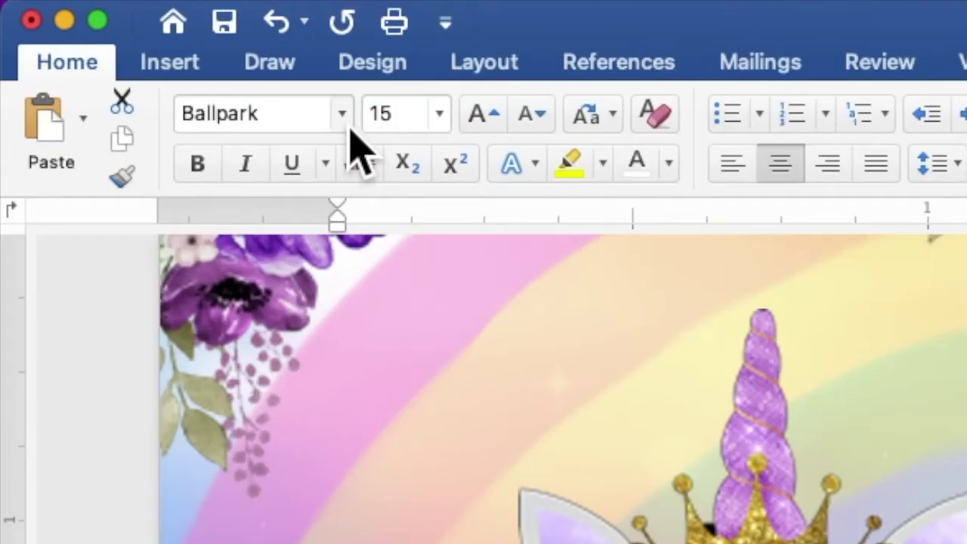
# Set the date in Cooper at size 10, shrink its box and centre it under 1st Birthday
pyautogui.click(139, 26)
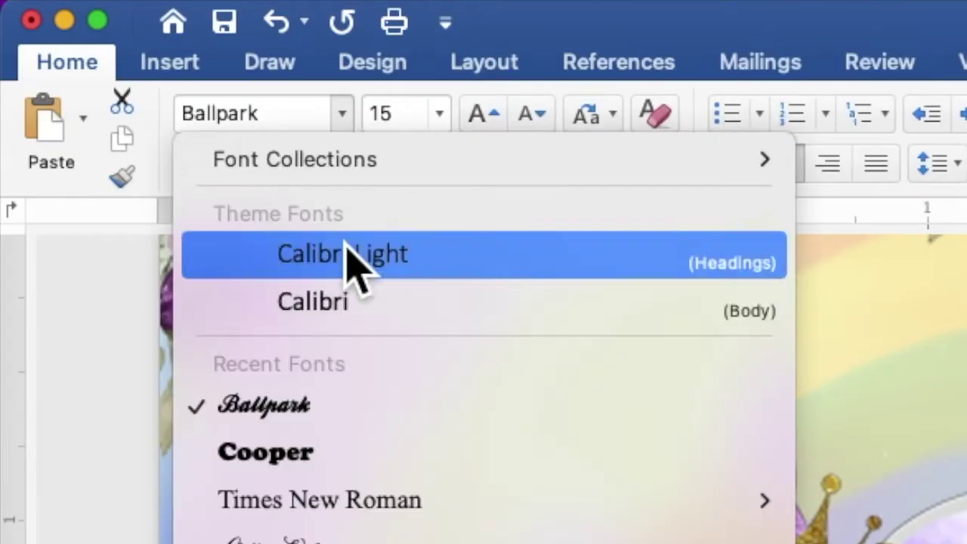
pyautogui.click(370, 454)
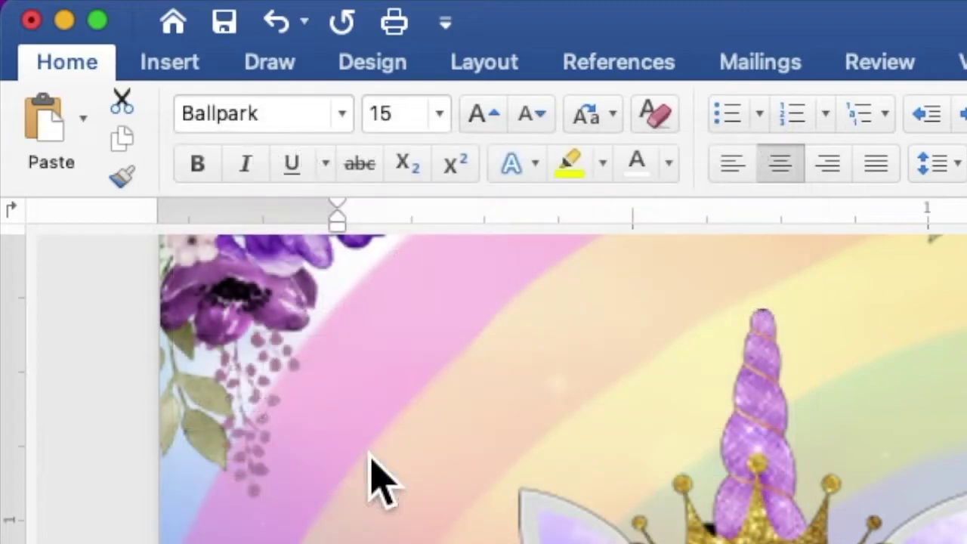
pyautogui.click(377, 114)
pyautogui.write('1')
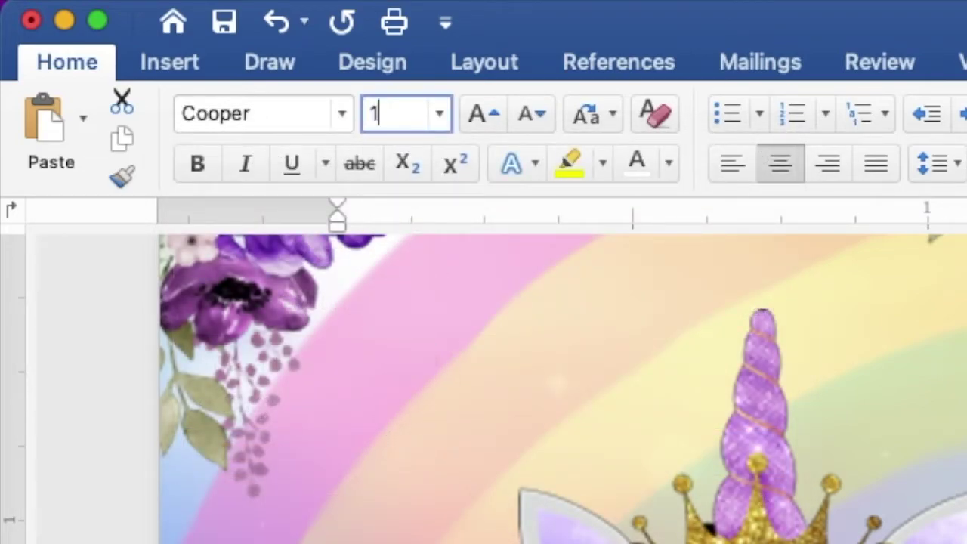
pyautogui.press('Return')
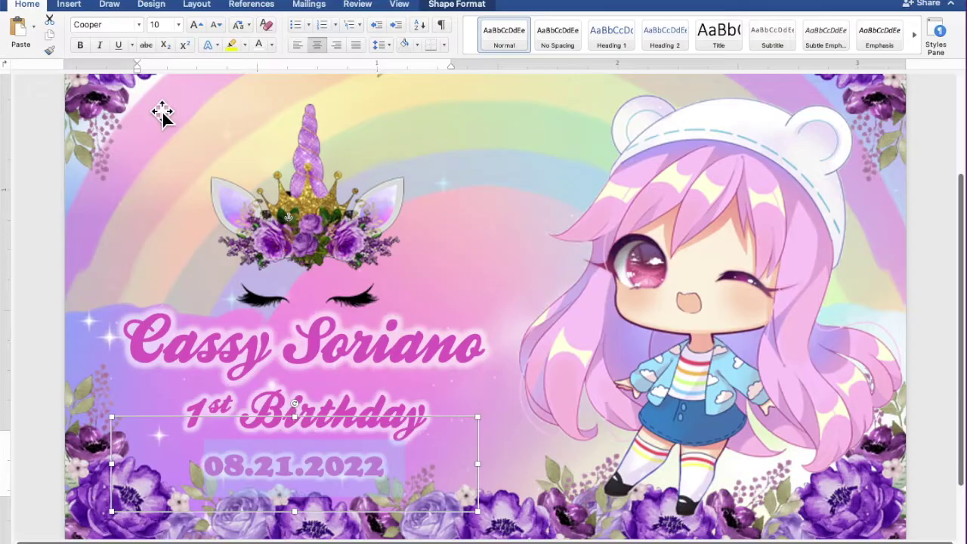
pyautogui.moveTo(488, 429); pyautogui.dragTo(371, 442)
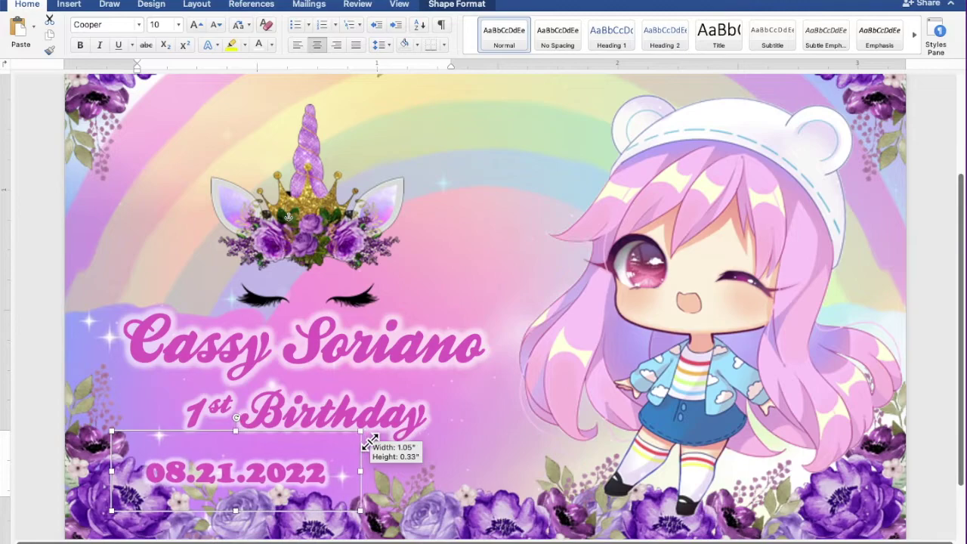
pyautogui.moveTo(370, 447); pyautogui.dragTo(436, 446)
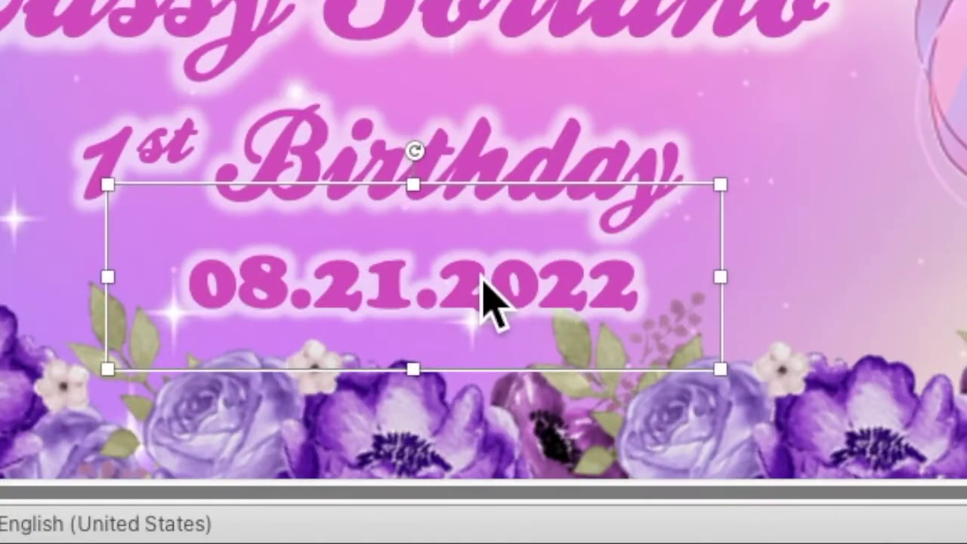
# Copy and paste the date box, moving the duplicate above the unicorn horn
pyautogui.rightClick(483, 295)
pyautogui.click(541, 151)
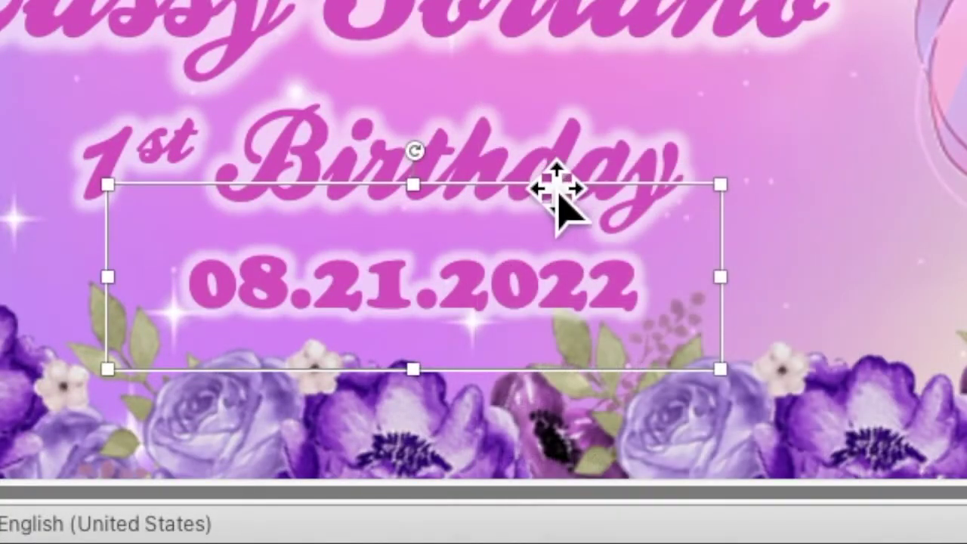
pyautogui.rightClick(507, 287)
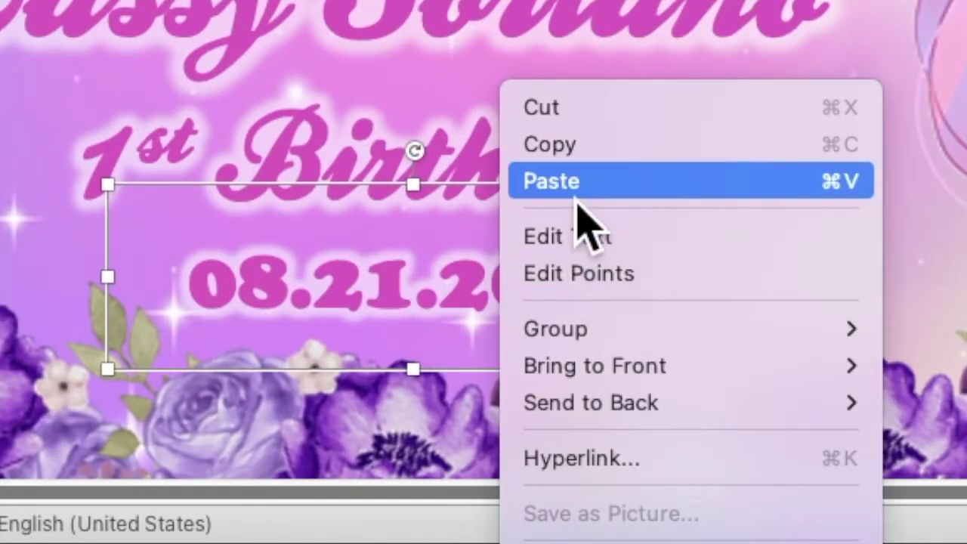
pyautogui.click(576, 198)
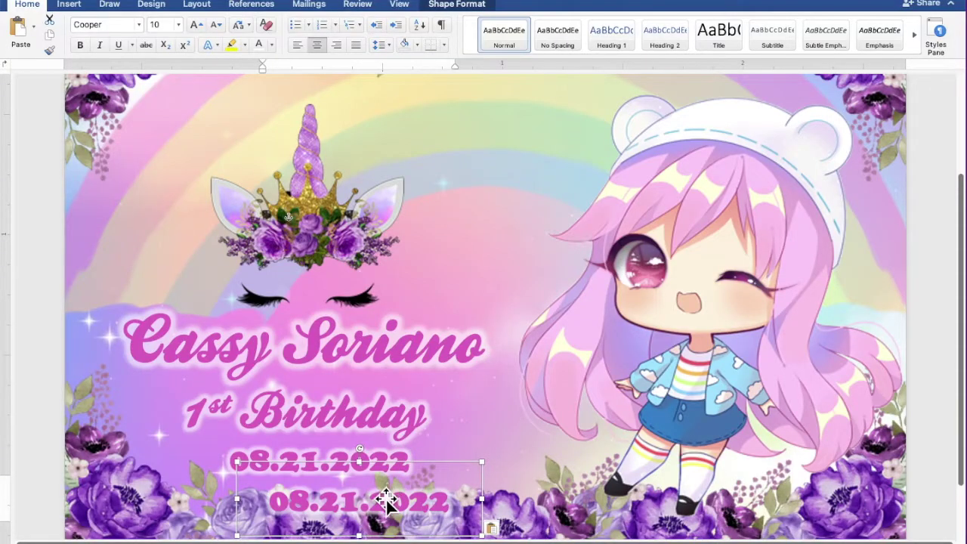
pyautogui.moveTo(387, 500); pyautogui.dragTo(261, 133)
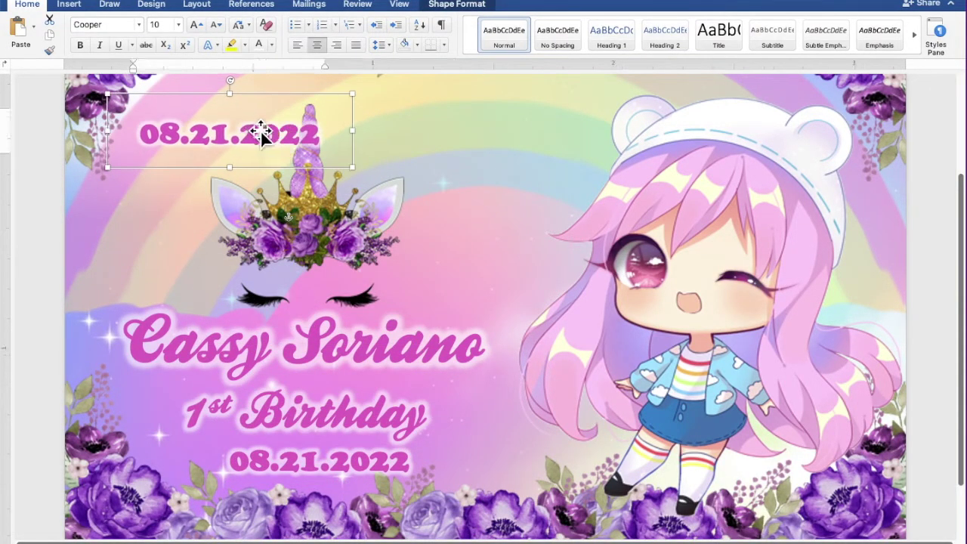
# Widen the top box across most of the page and select its text
pyautogui.moveTo(364, 141); pyautogui.dragTo(867, 142)
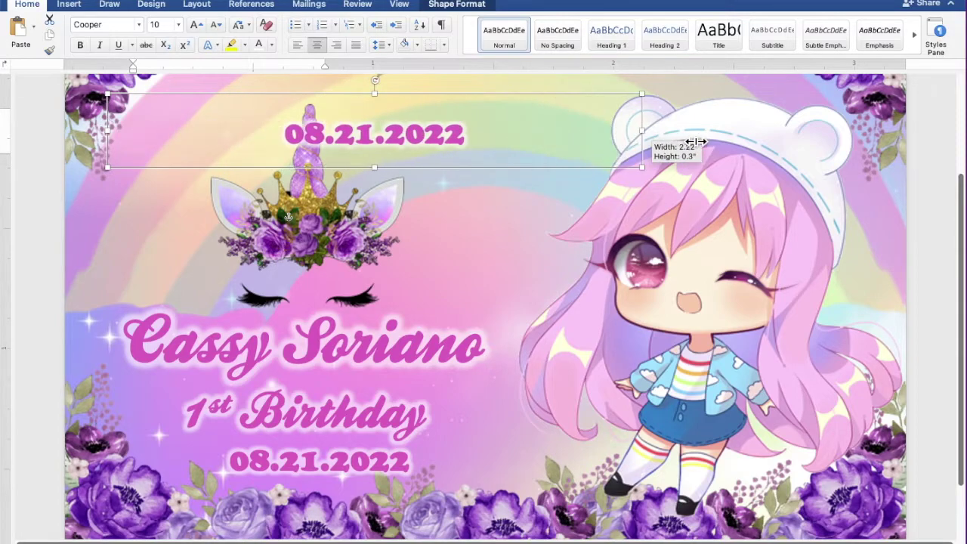
pyautogui.moveTo(867, 142); pyautogui.dragTo(881, 142)
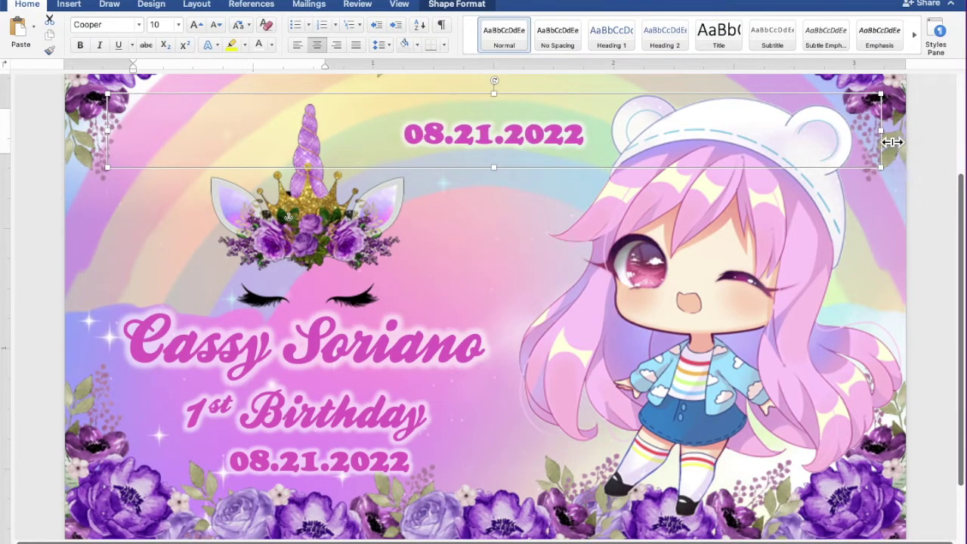
pyautogui.moveTo(600, 140); pyautogui.dragTo(399, 141)
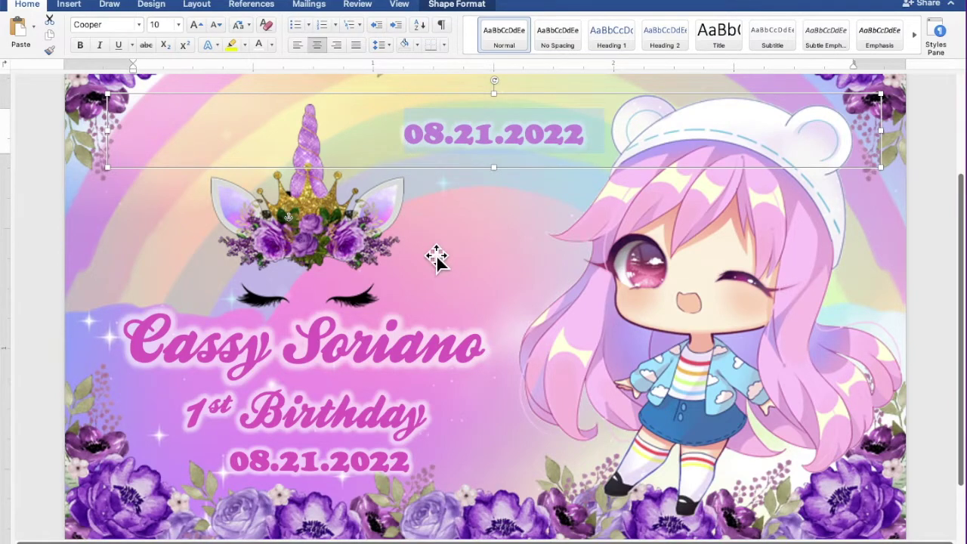
# Type the 'Thank you for being part of my Magical' headline, widening the box left and shifting it right
pyautogui.write('Thank you ')
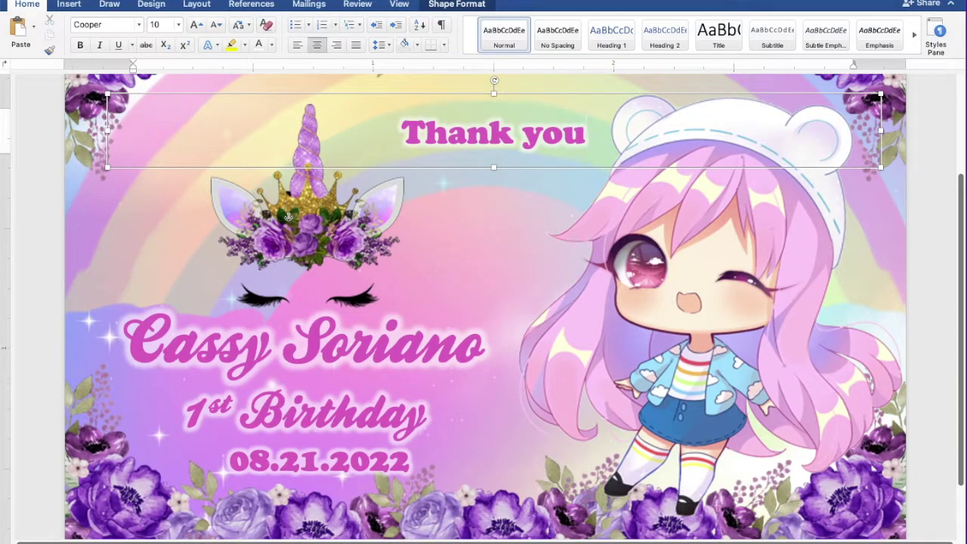
pyautogui.write('for ')
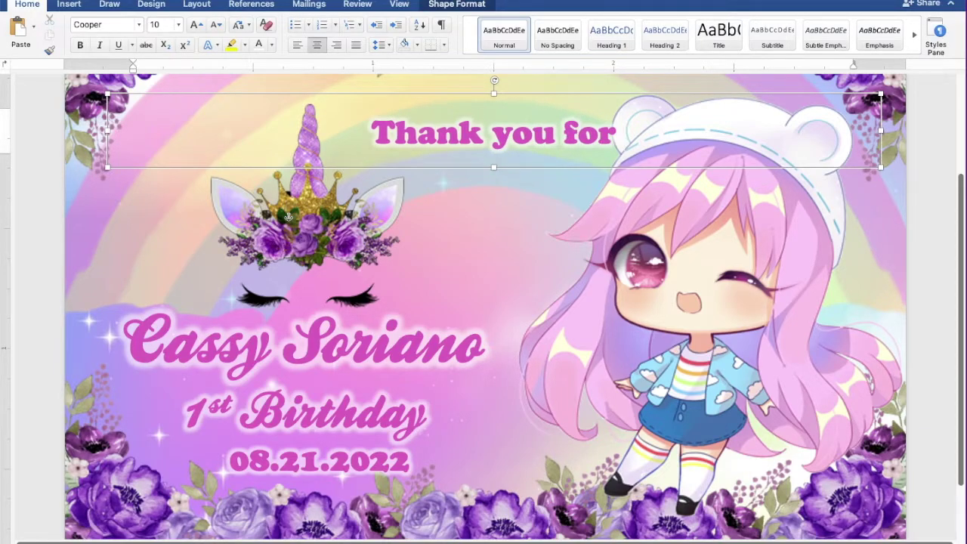
pyautogui.write('being ')
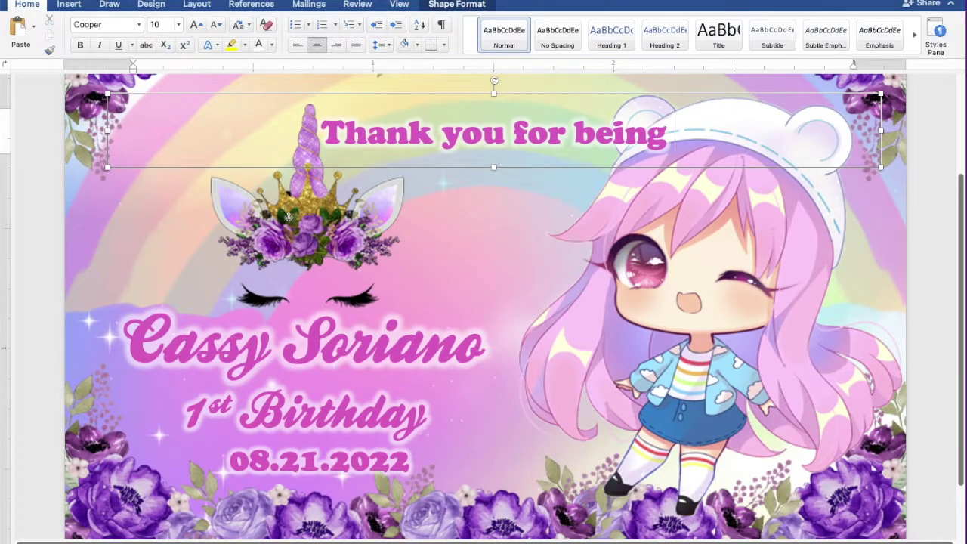
pyautogui.write('part of')
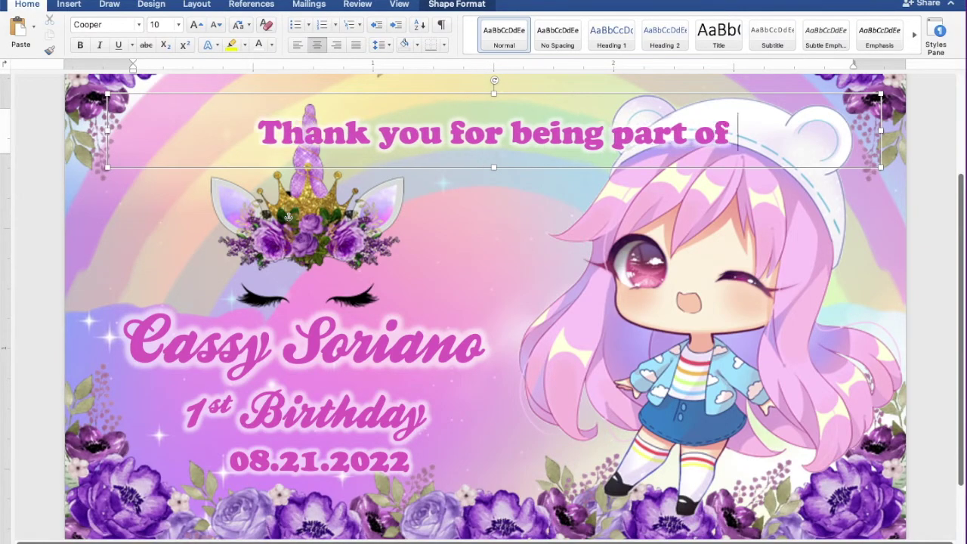
pyautogui.write(' my Ma')
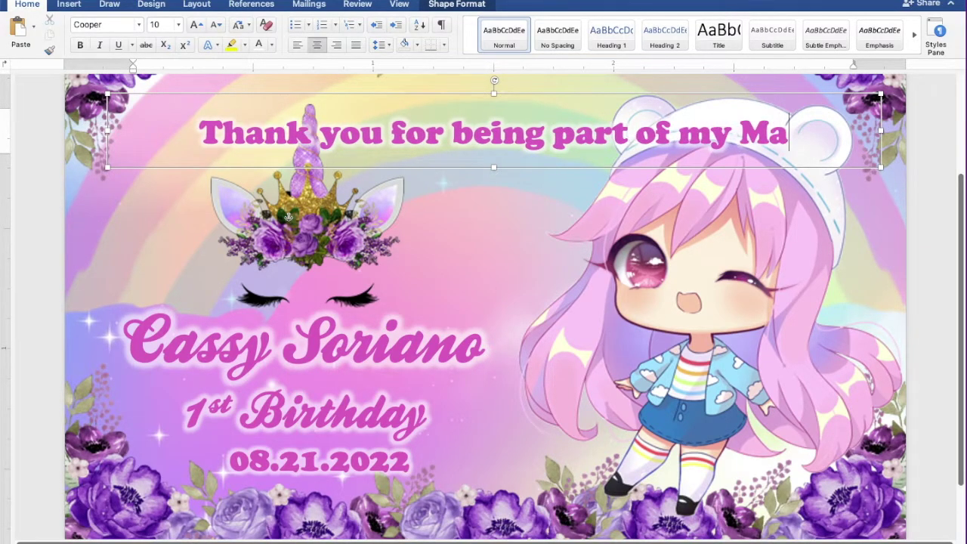
pyautogui.write('gical')
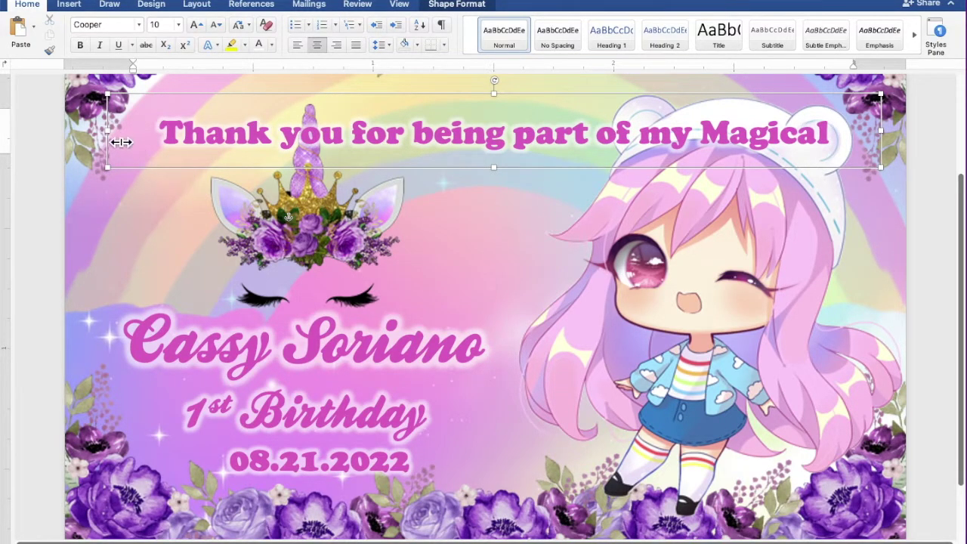
pyautogui.moveTo(115, 141); pyautogui.dragTo(76, 139)
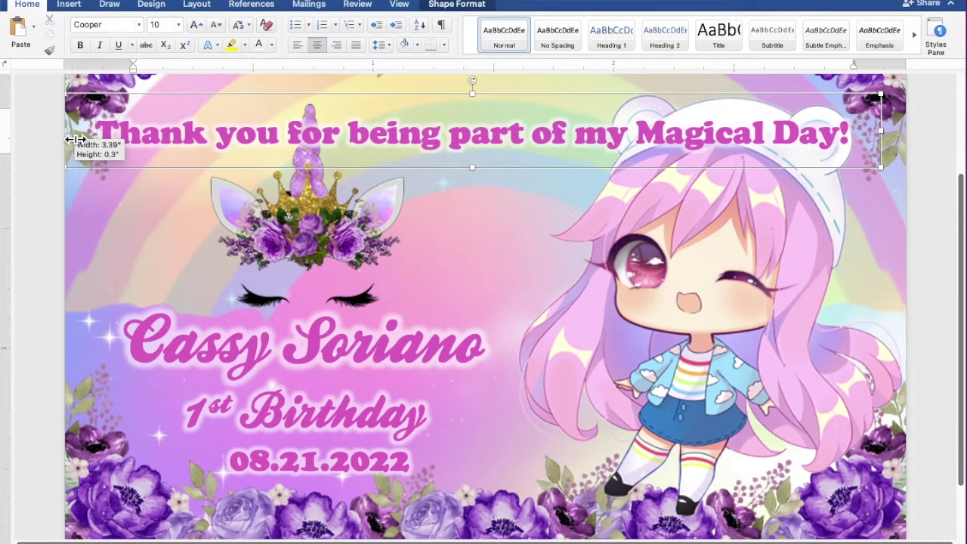
pyautogui.moveTo(285, 140); pyautogui.dragTo(299, 140)
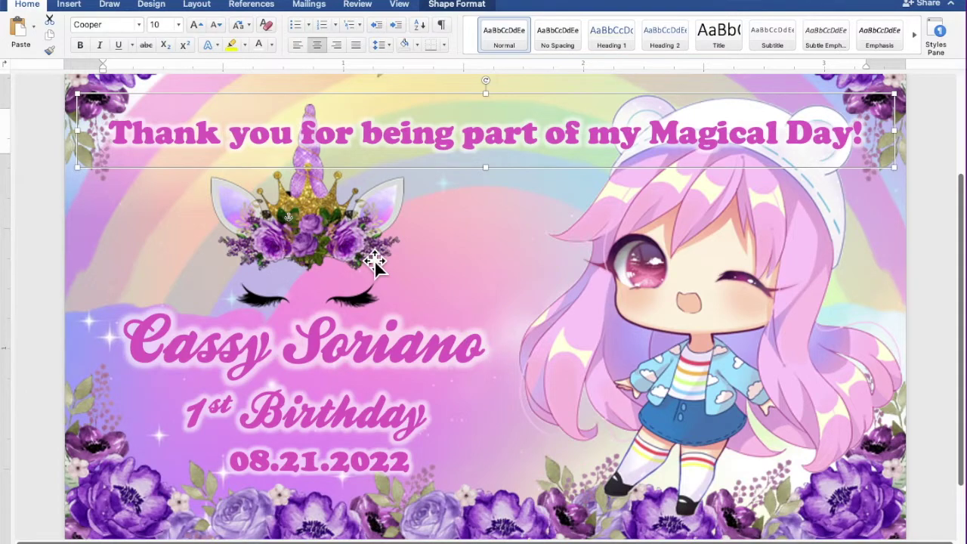
# Move the thank-you headline up near the top flowers
pyautogui.scroll(-3, 375, 261)
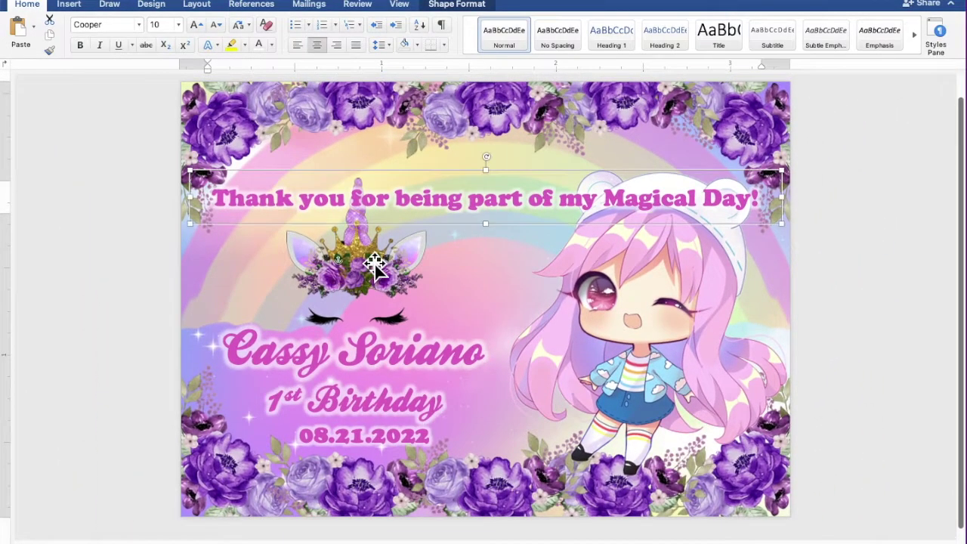
pyautogui.moveTo(451, 204); pyautogui.dragTo(454, 163)
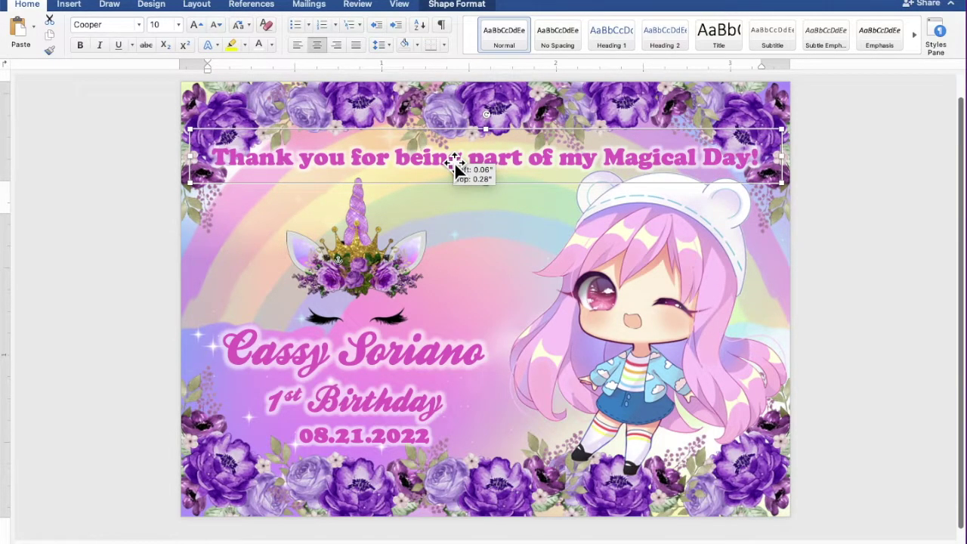
pyautogui.moveTo(454, 164); pyautogui.dragTo(454, 165)
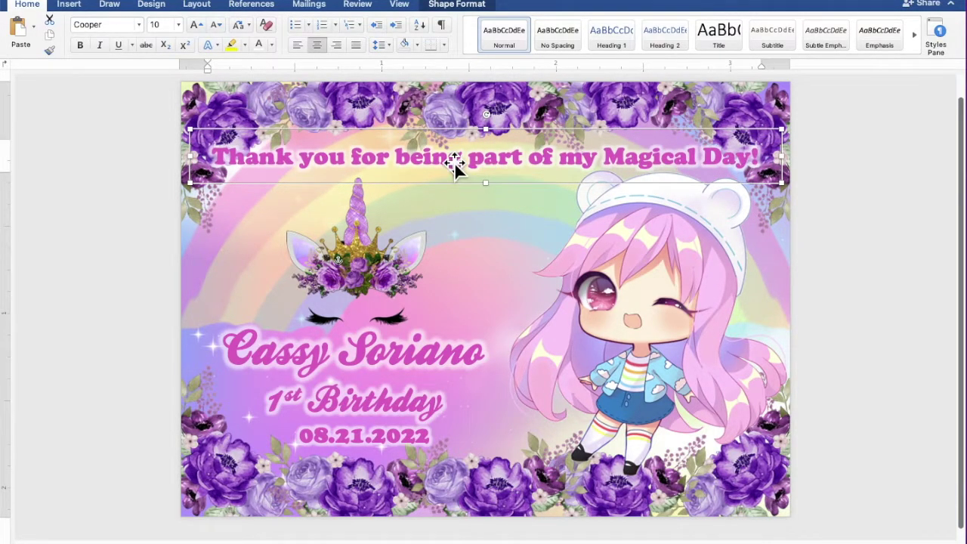
pyautogui.click(395, 265)
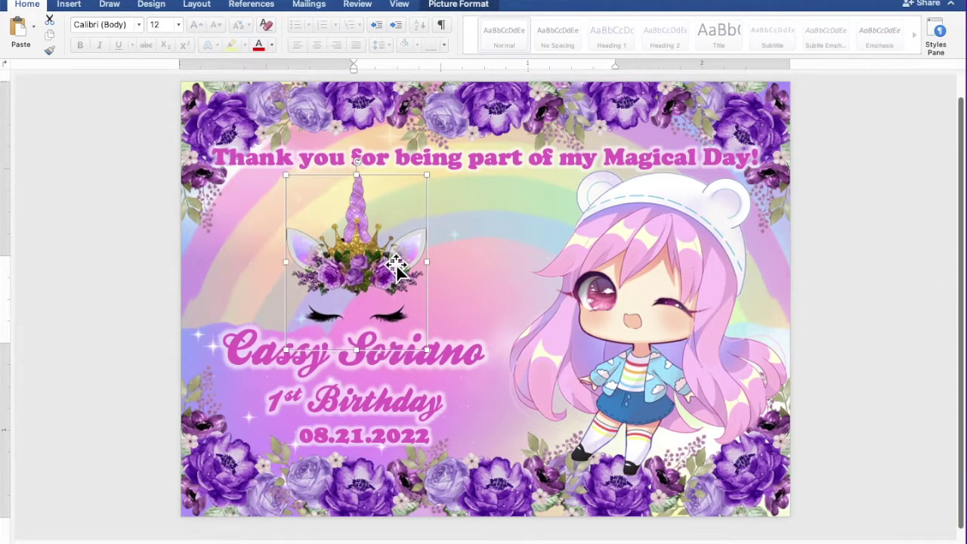
pyautogui.click(477, 165)
pyautogui.press('Up')
pyautogui.press('Up')
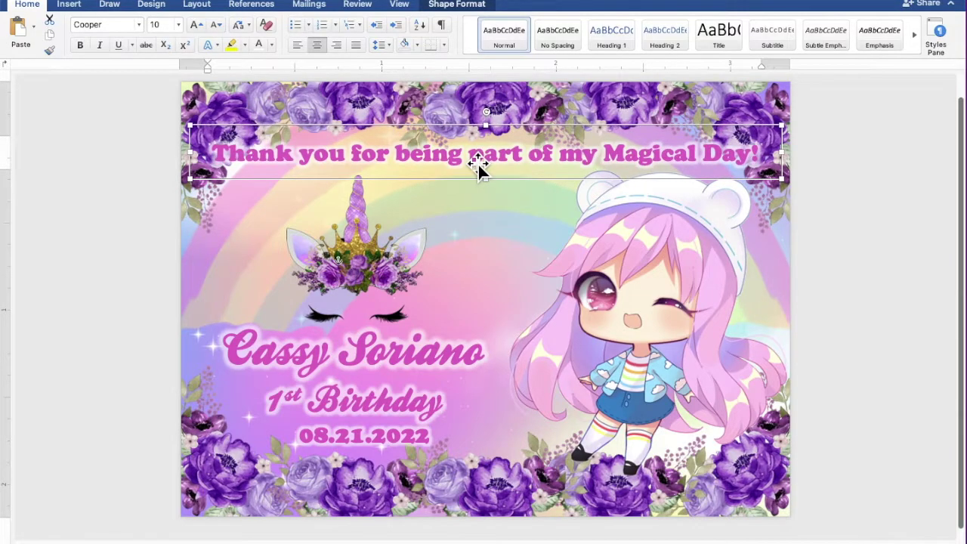
# Nudge the unicorn picture slightly up and to the right
pyautogui.click(387, 264)
pyautogui.click(398, 257)
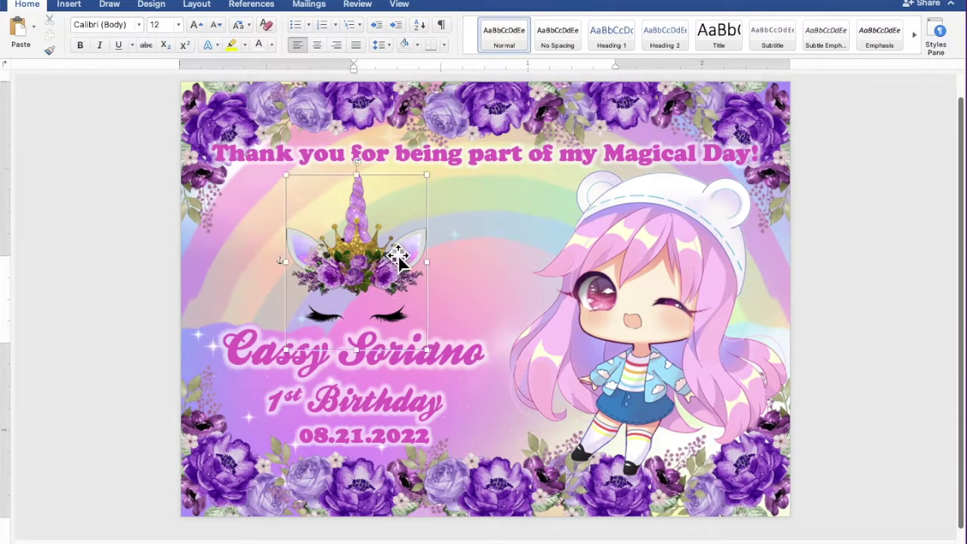
pyautogui.press('Right')
pyautogui.press('Right')
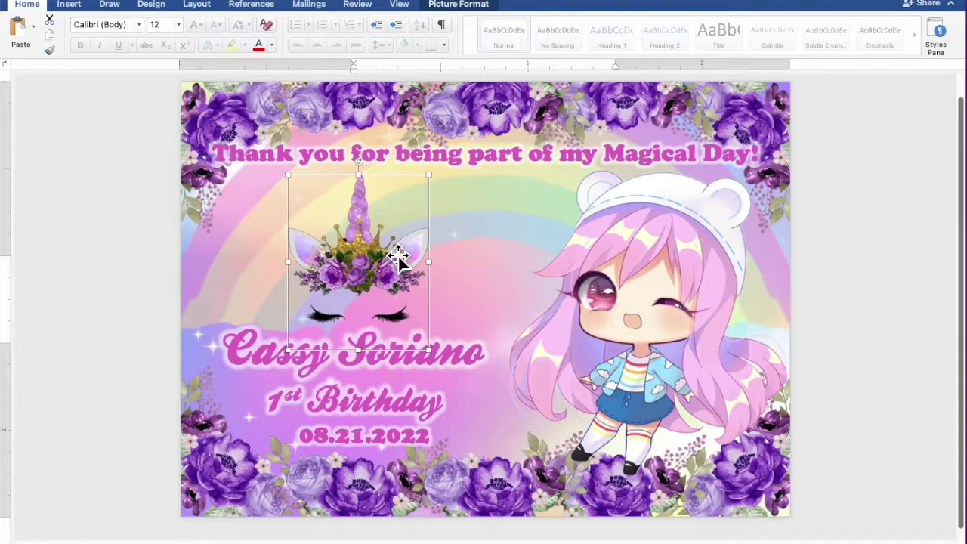
pyautogui.press('Up')
pyautogui.press('Right')
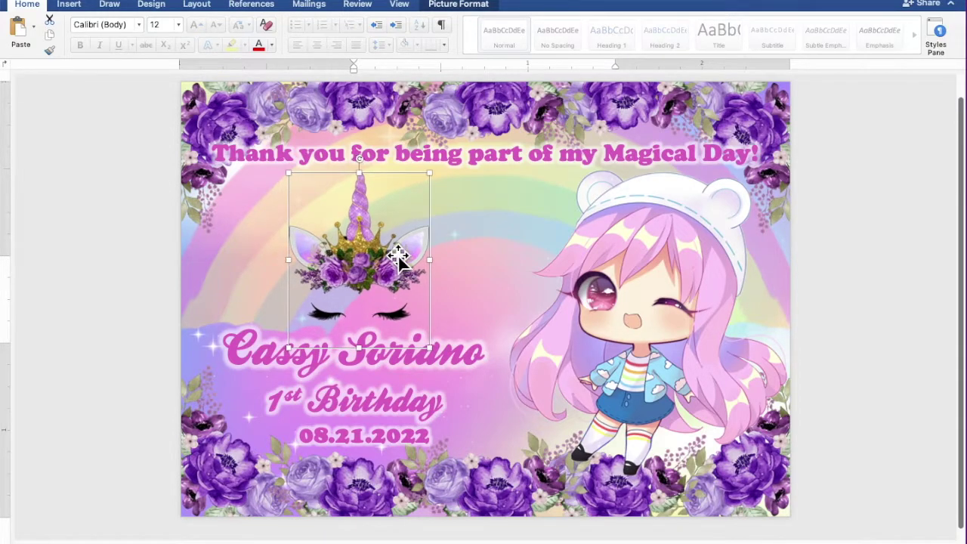
# Nudge the 08.21.2022 date box slightly left
pyautogui.click(467, 361)
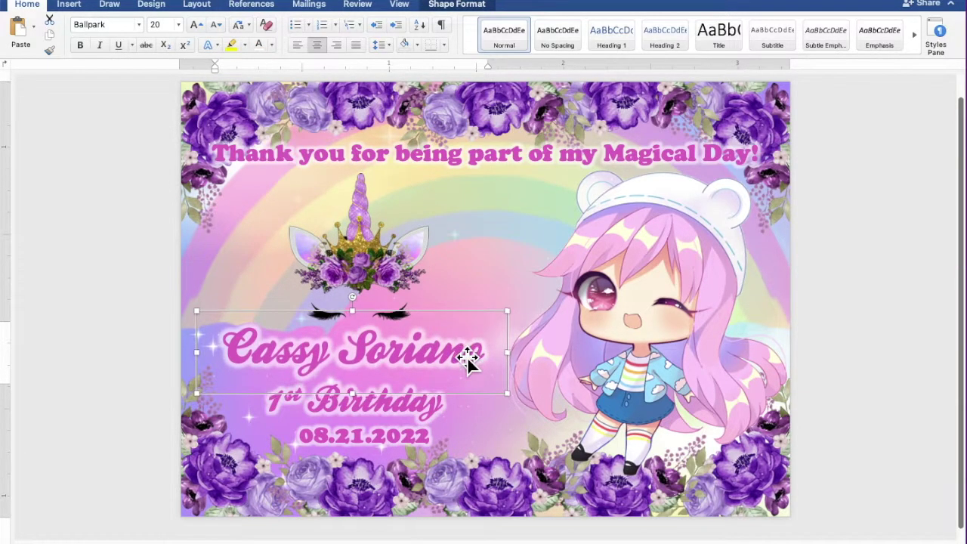
pyautogui.click(446, 414)
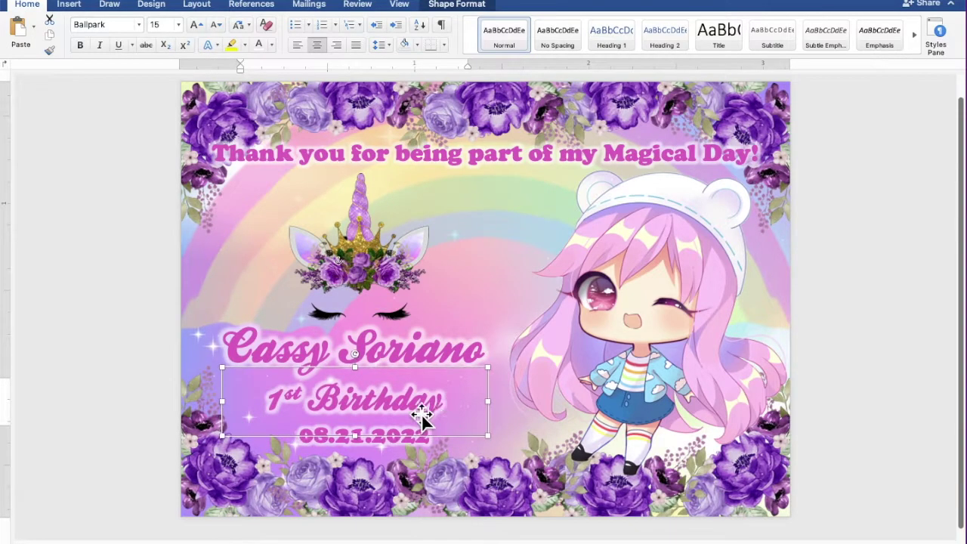
pyautogui.click(407, 450)
pyautogui.press('Left')
pyautogui.press('Left')
pyautogui.press('Left')
pyautogui.press('Left')
pyautogui.press('Left')
pyautogui.press('Left')
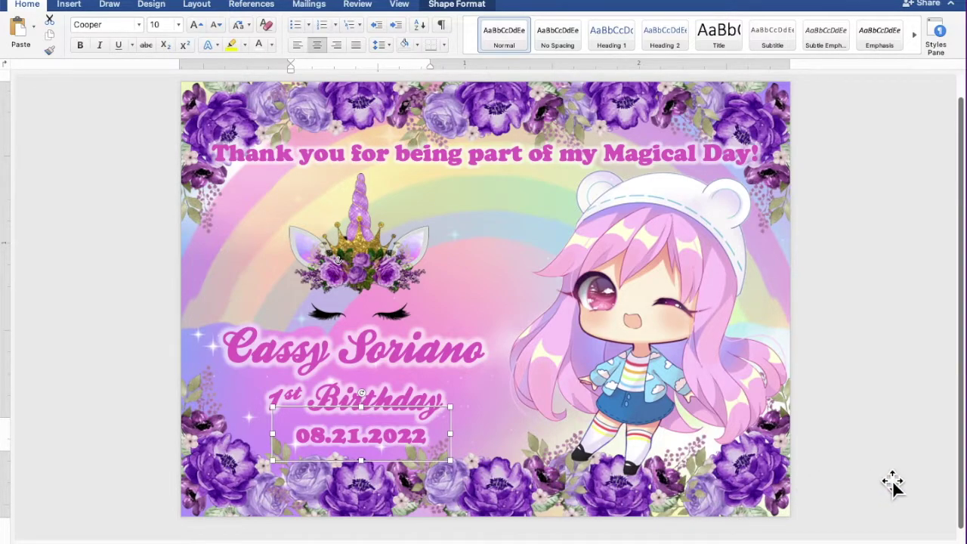
pyautogui.click(906, 502)
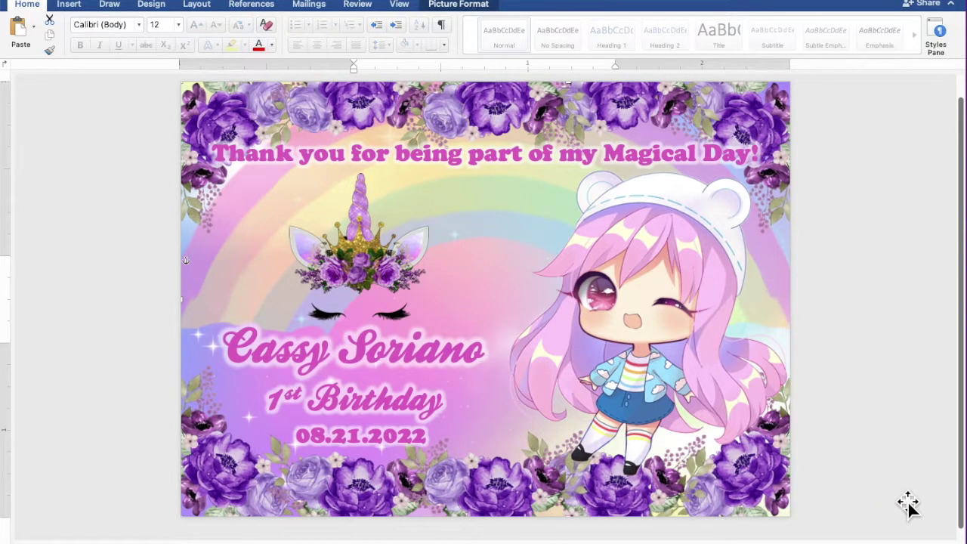